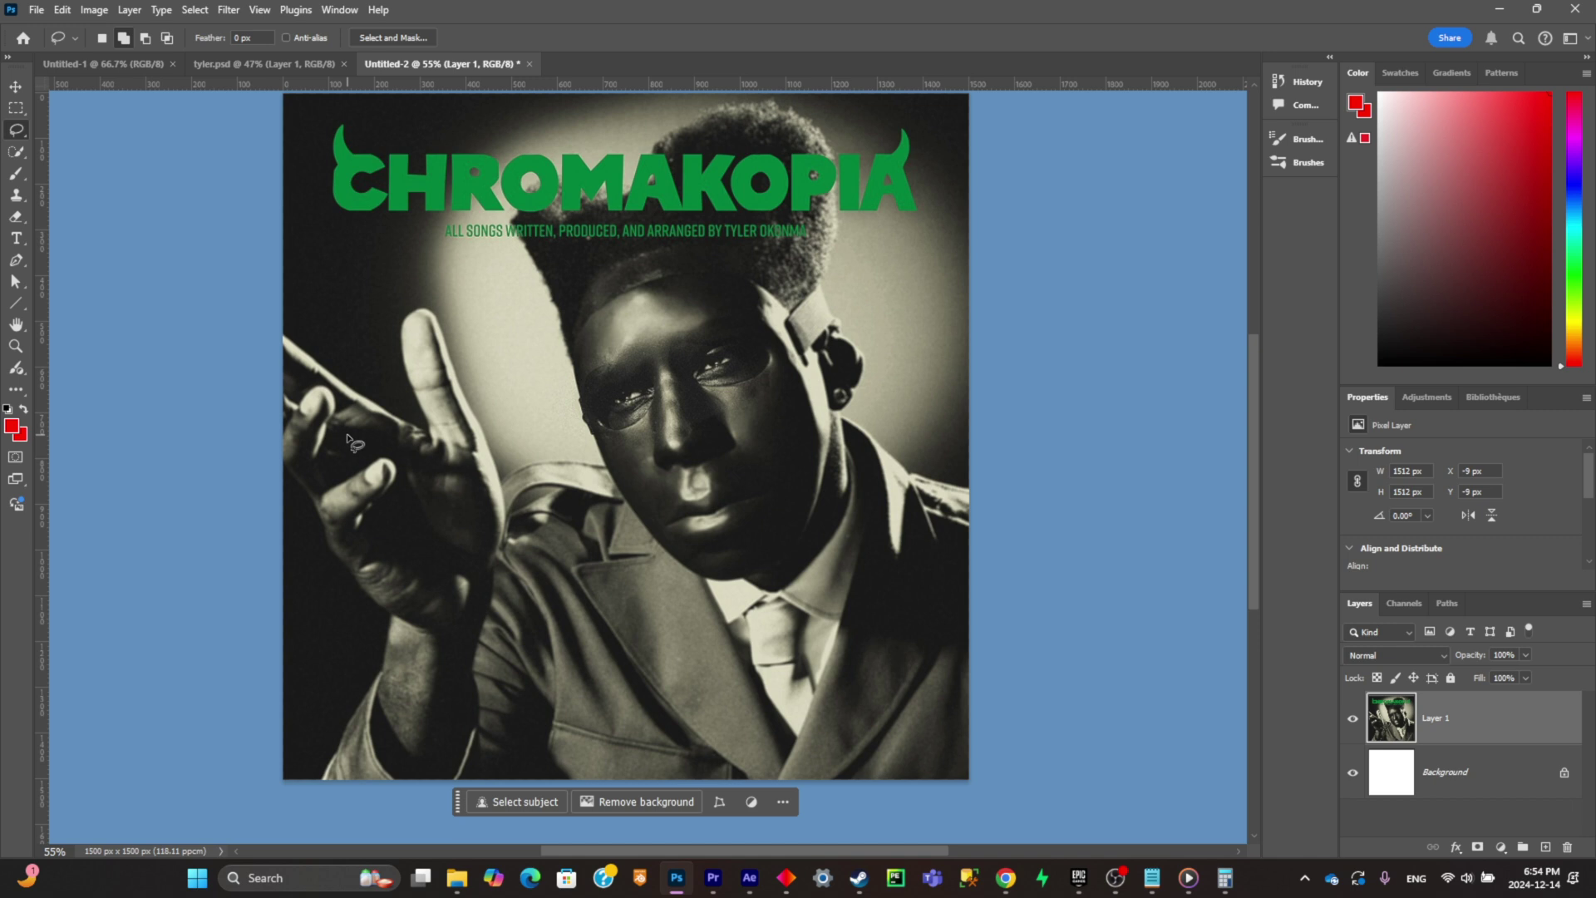
Step: Remove the small credit line under the title using Generative Fill without a prompt, and merge the result down into Layer 1
scroll(555, 250, up, 2)
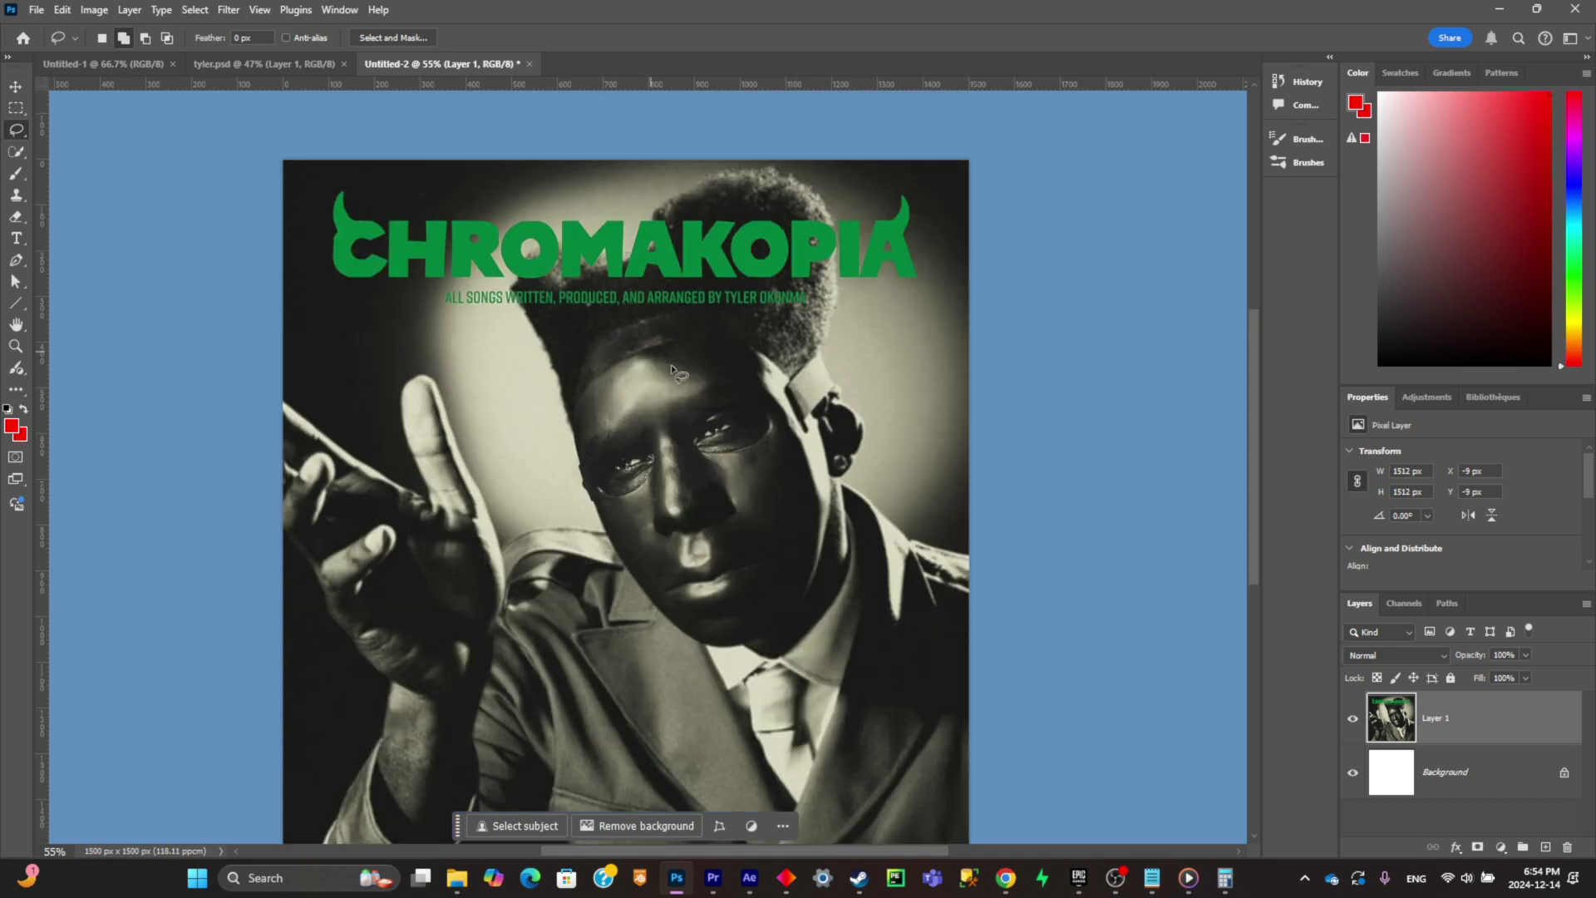
scroll(669, 249, up, 3)
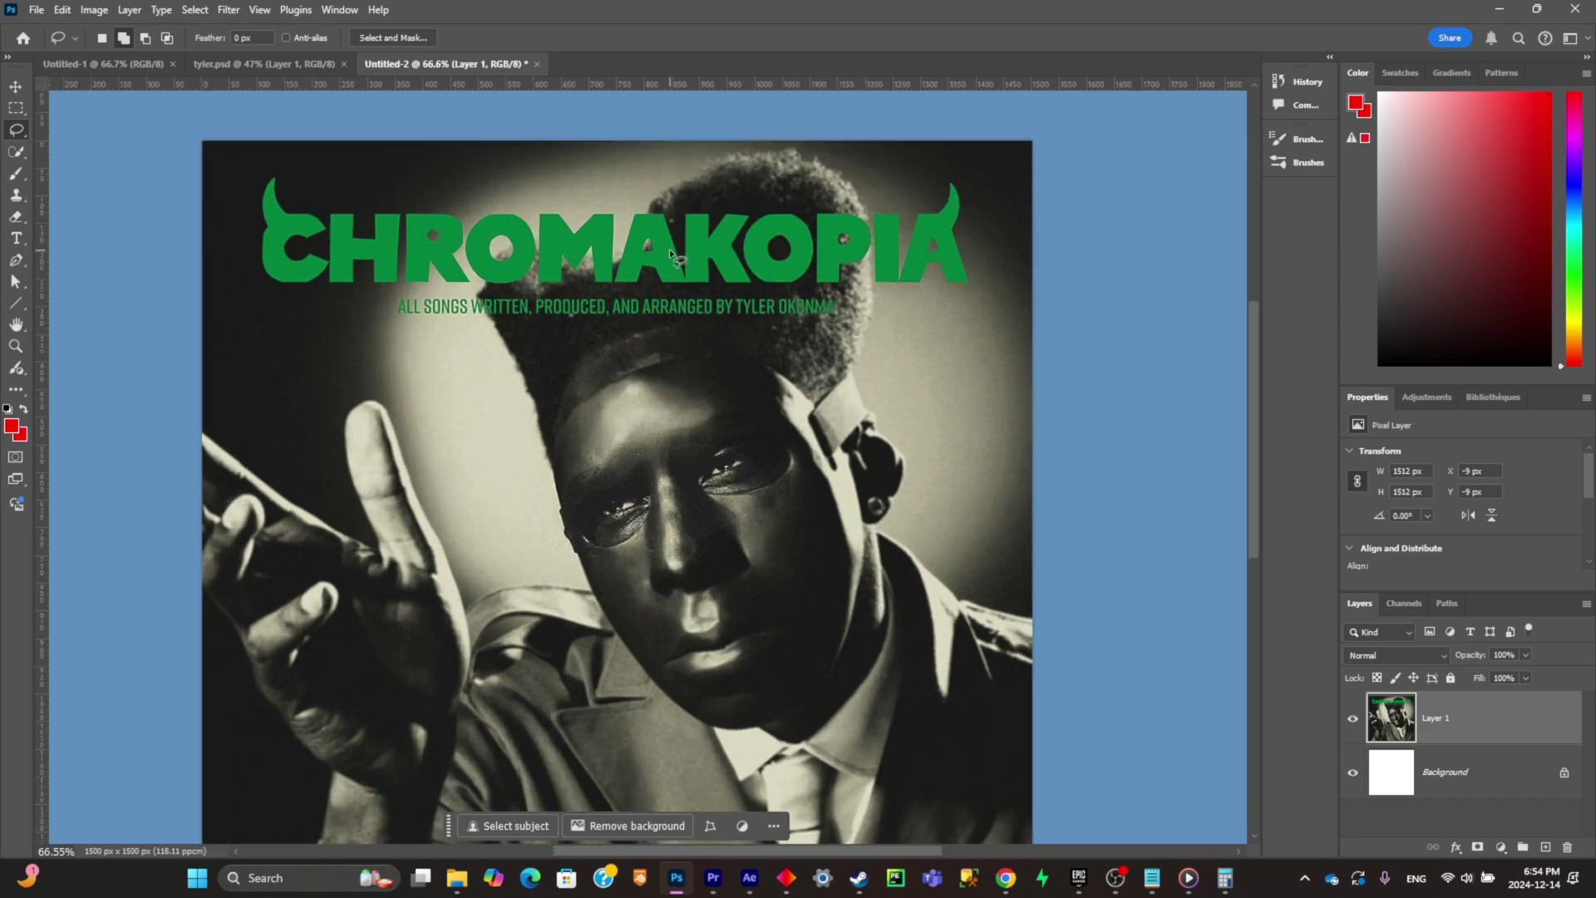
click(15, 108)
scroll(292, 300, up, 1)
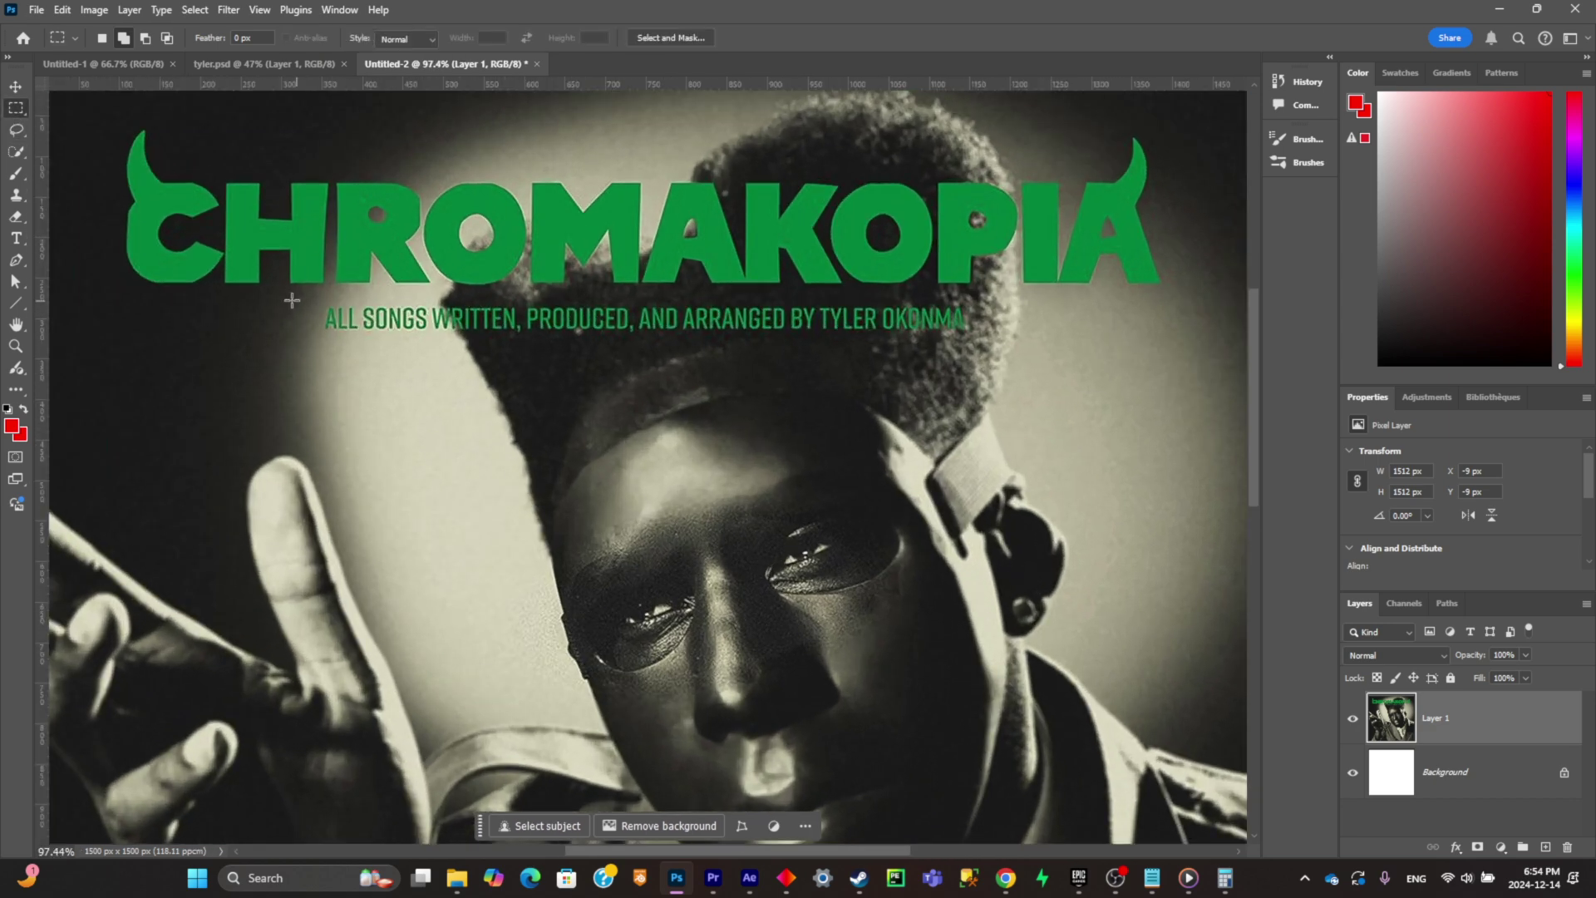
drag(308, 297, 978, 354)
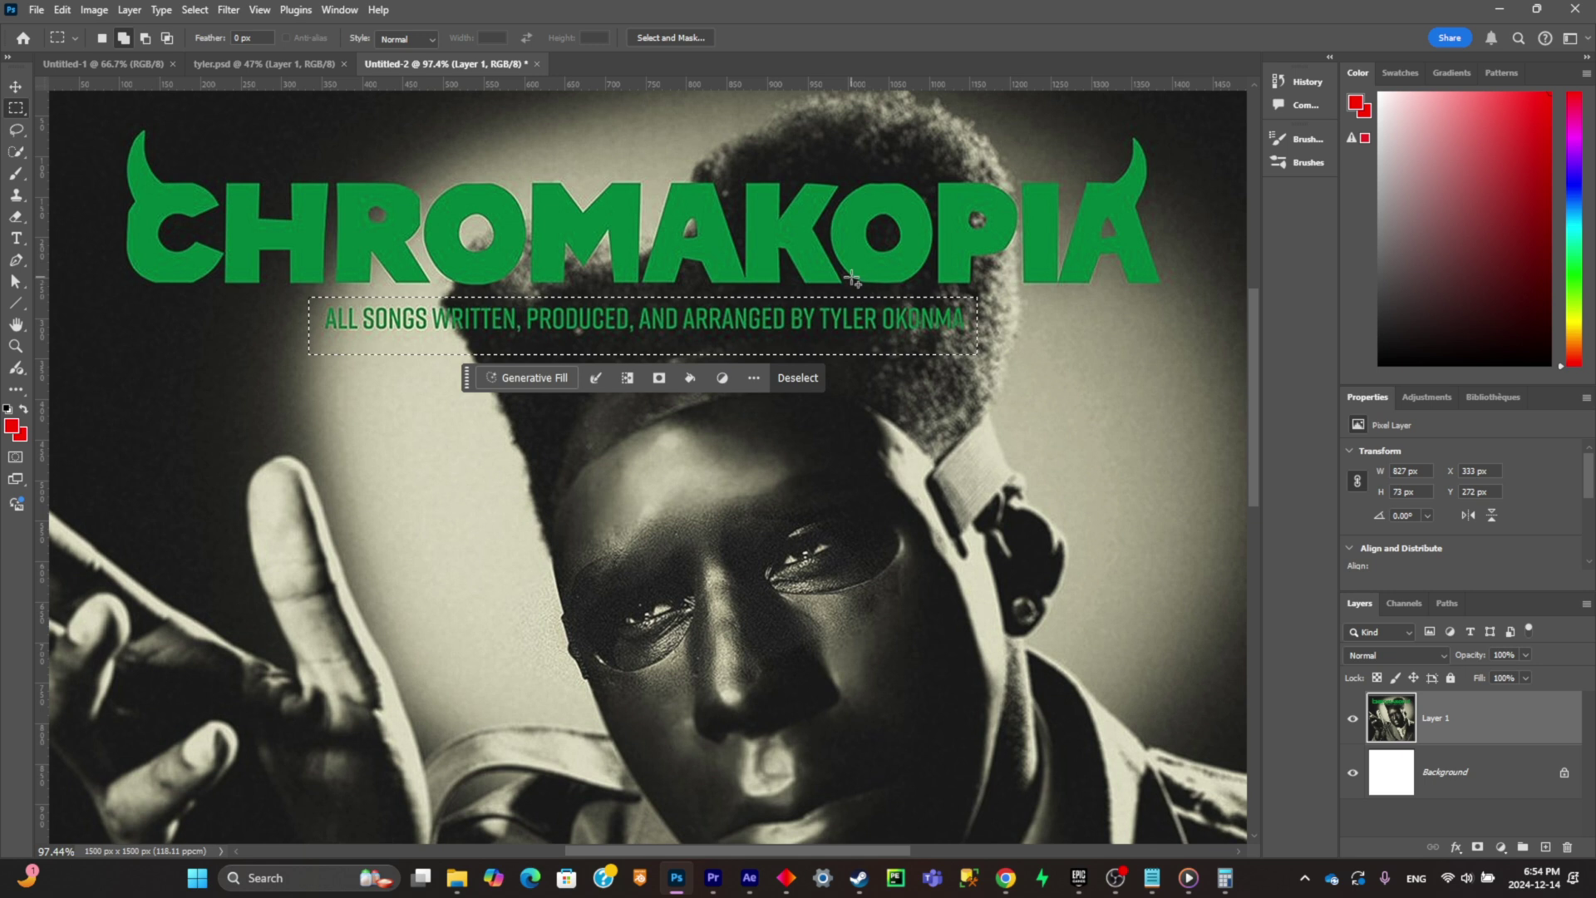
click(532, 378)
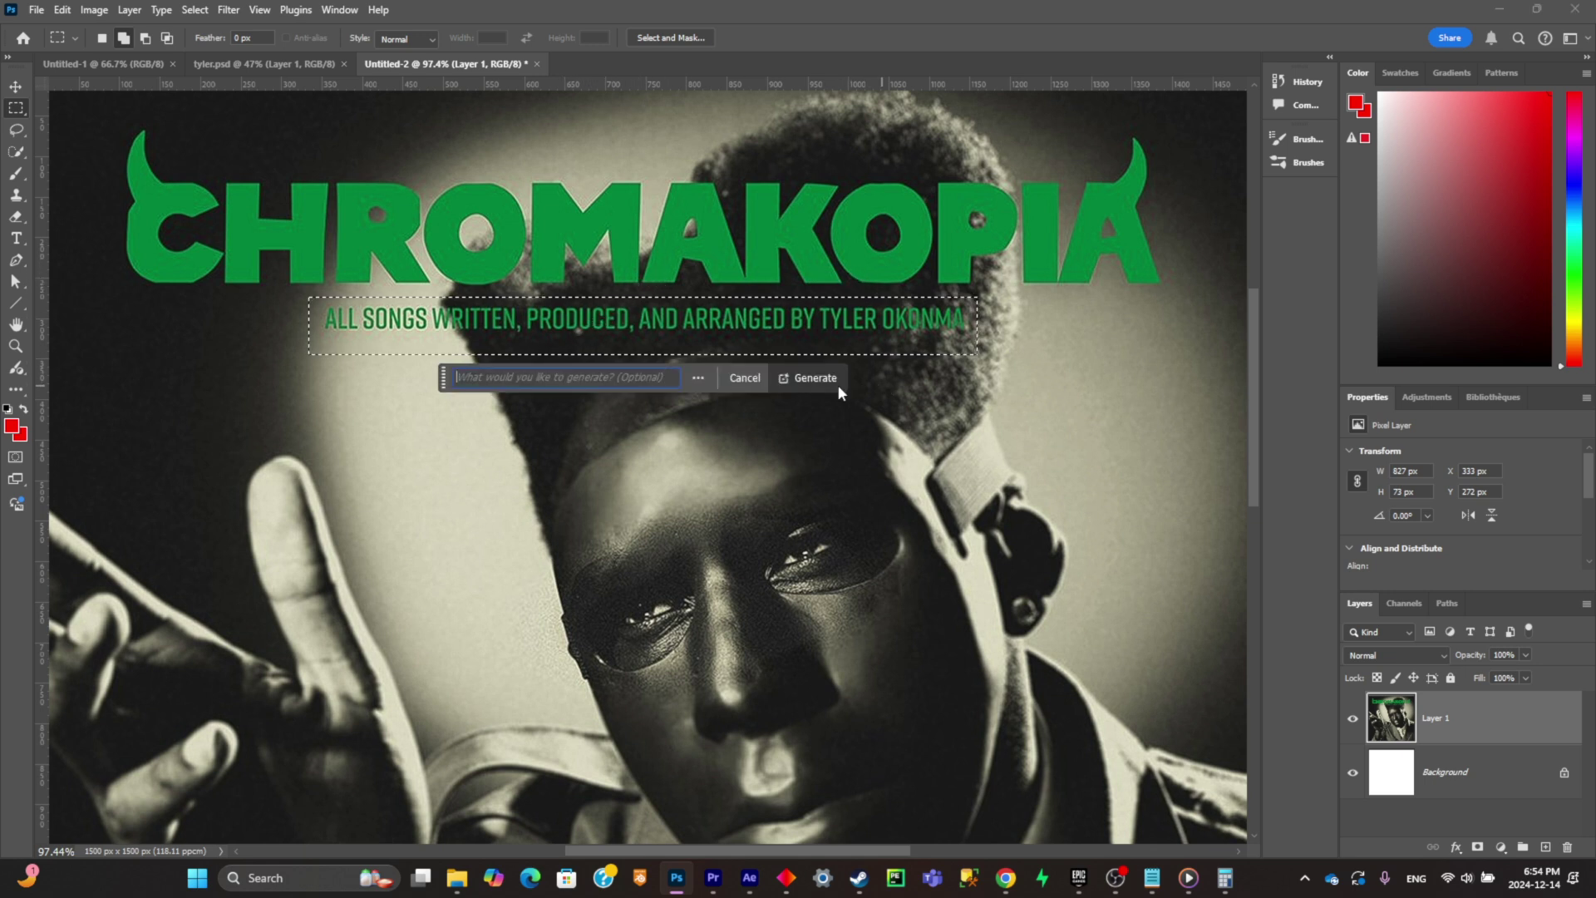
click(810, 378)
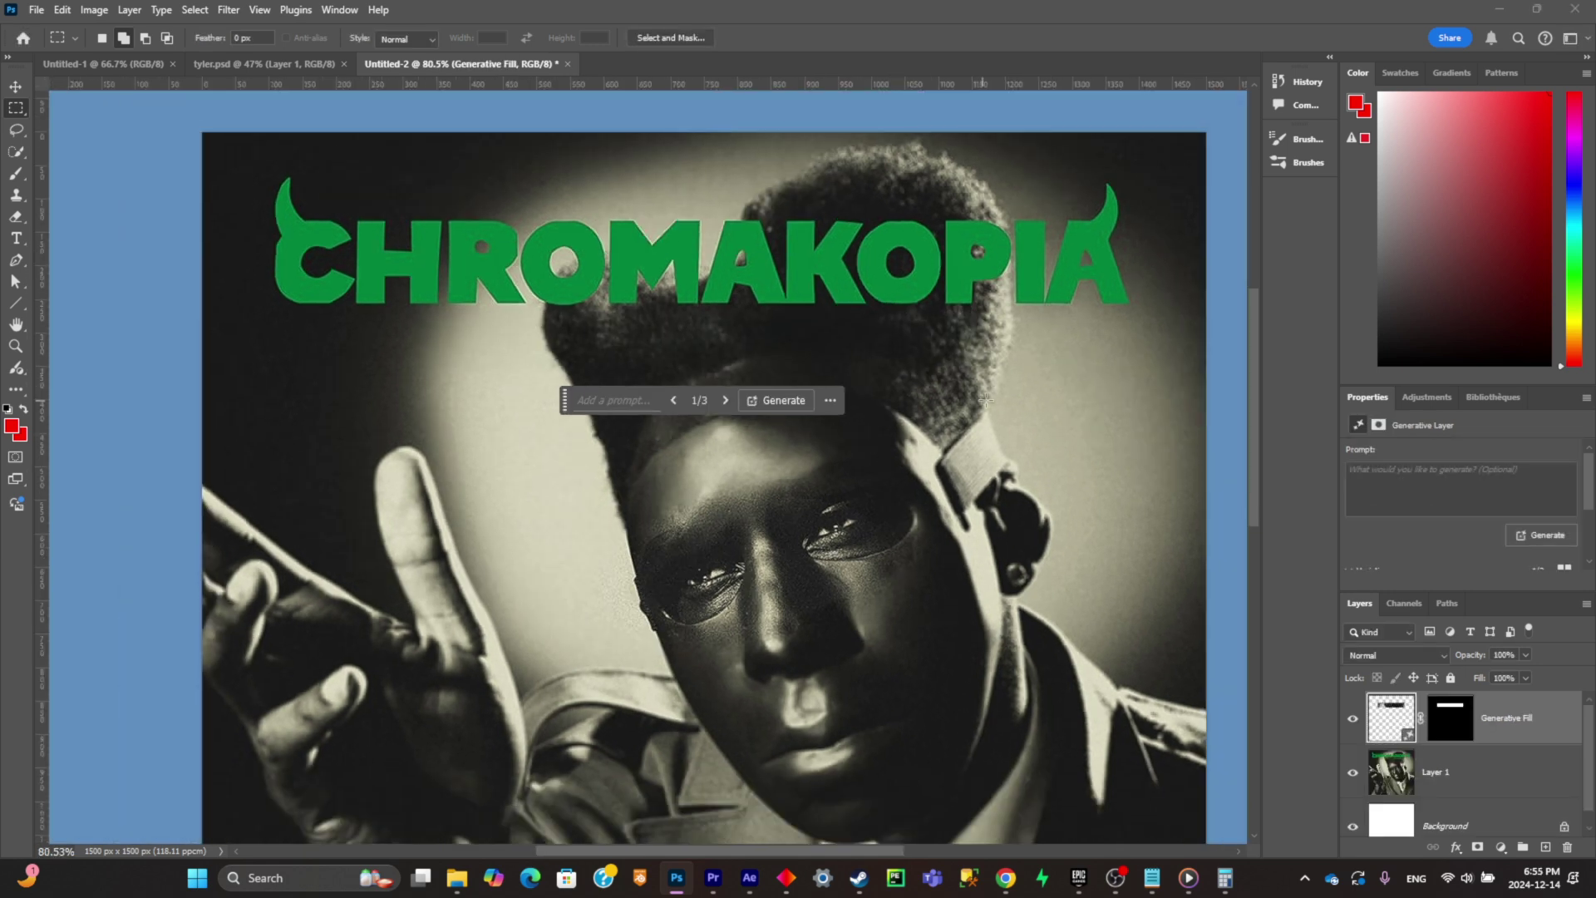
right_click(1487, 720)
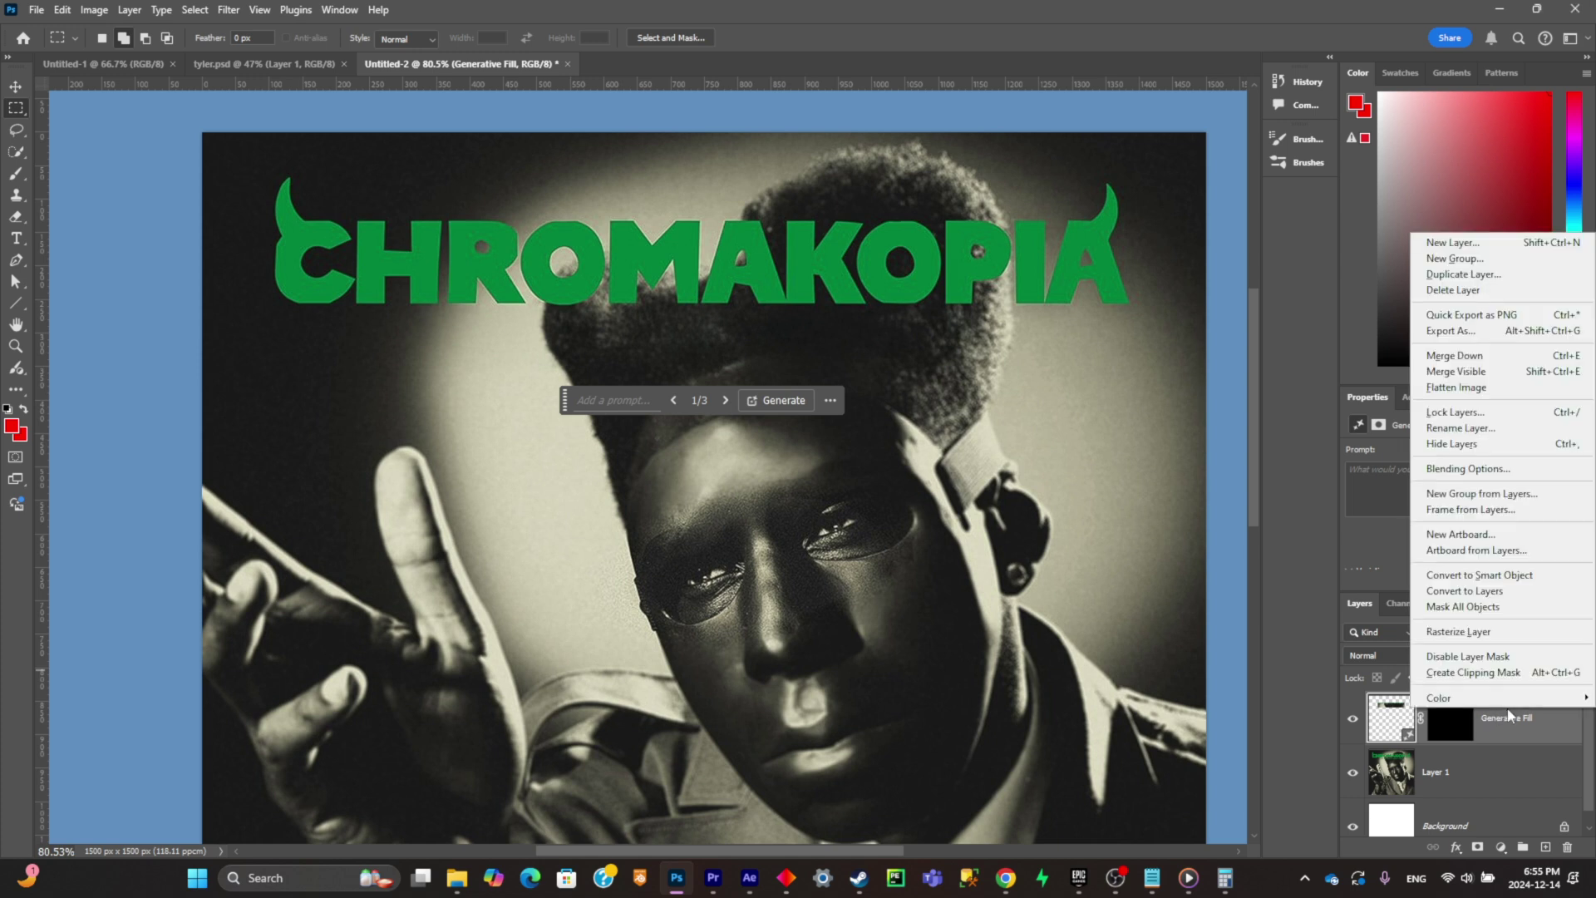
click(1426, 360)
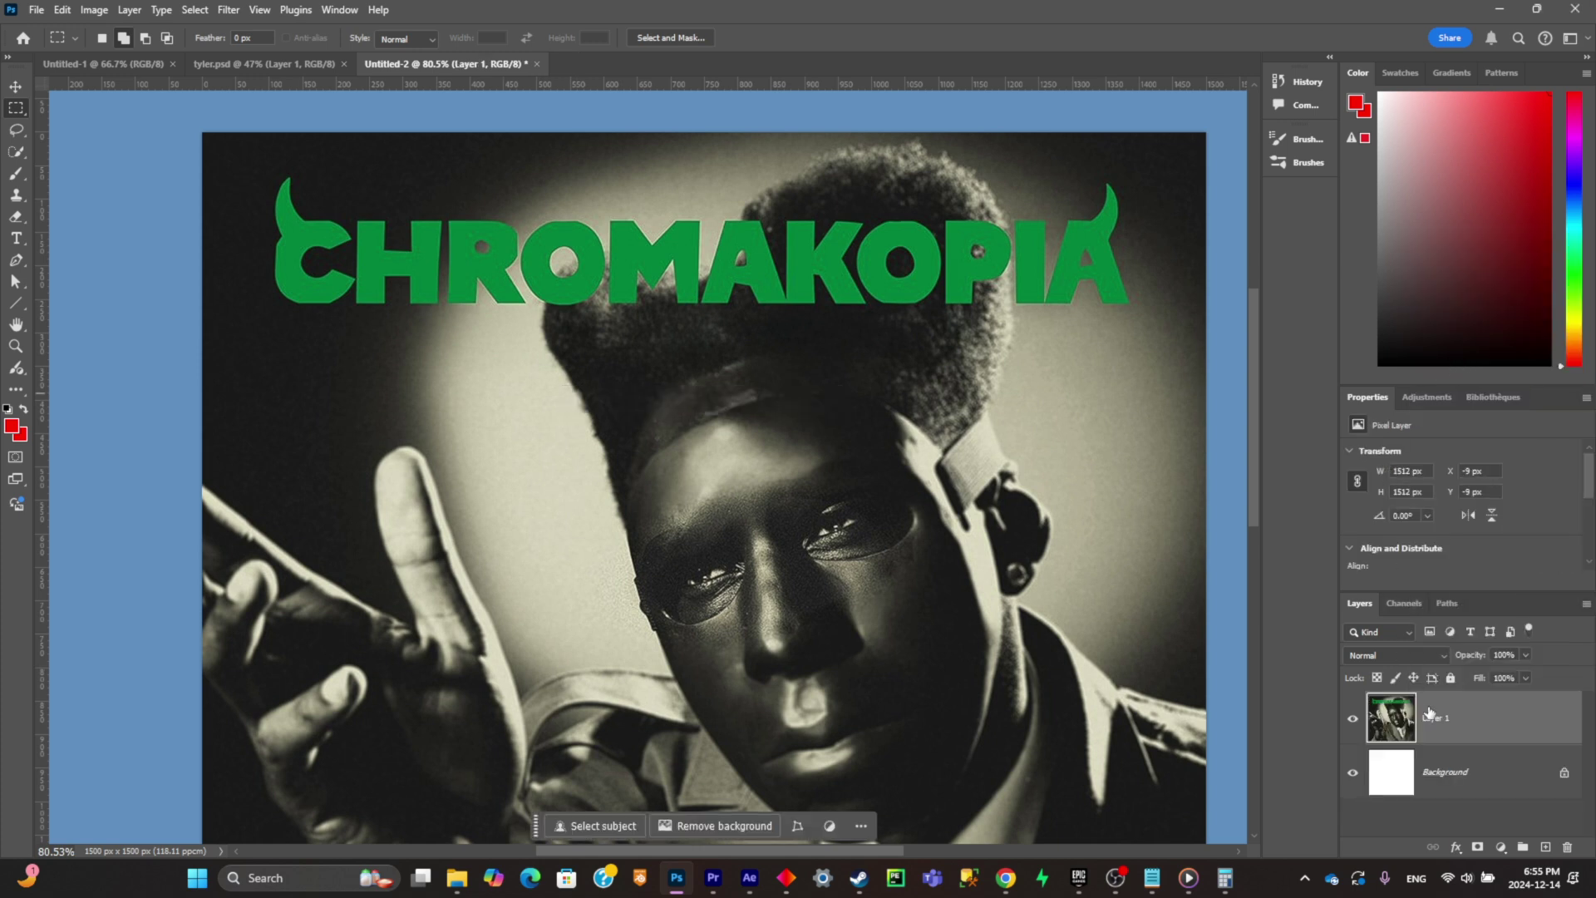
Step: Select every letter of the green CHROMAKOPIA title, including the horns, with the Magic Wand
click(23, 152)
click(97, 183)
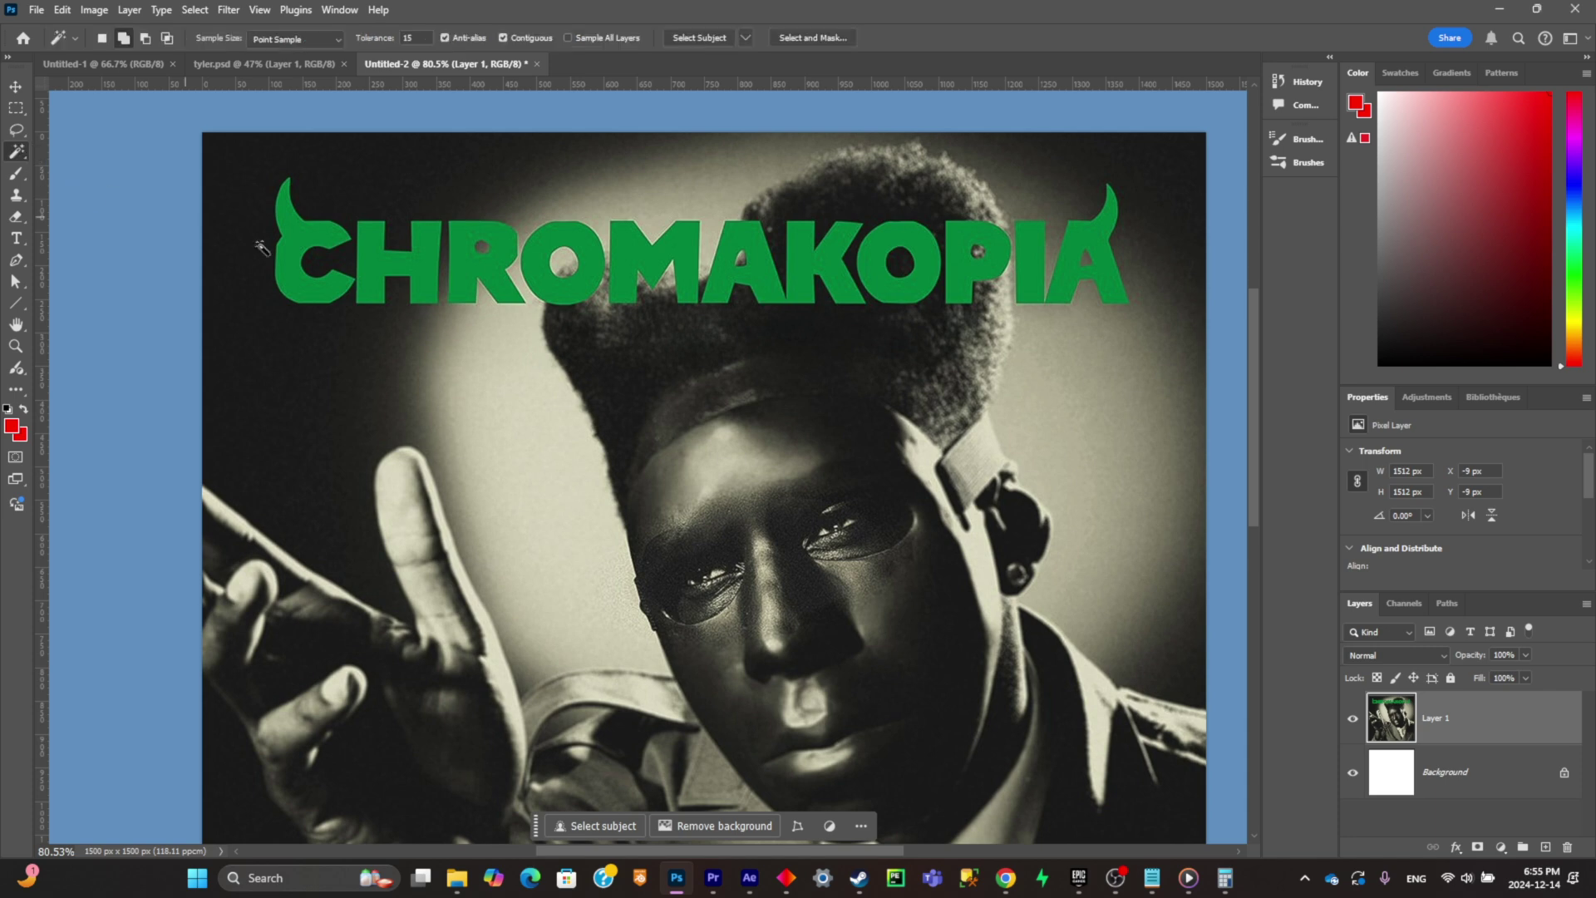
click(307, 251)
click(393, 264)
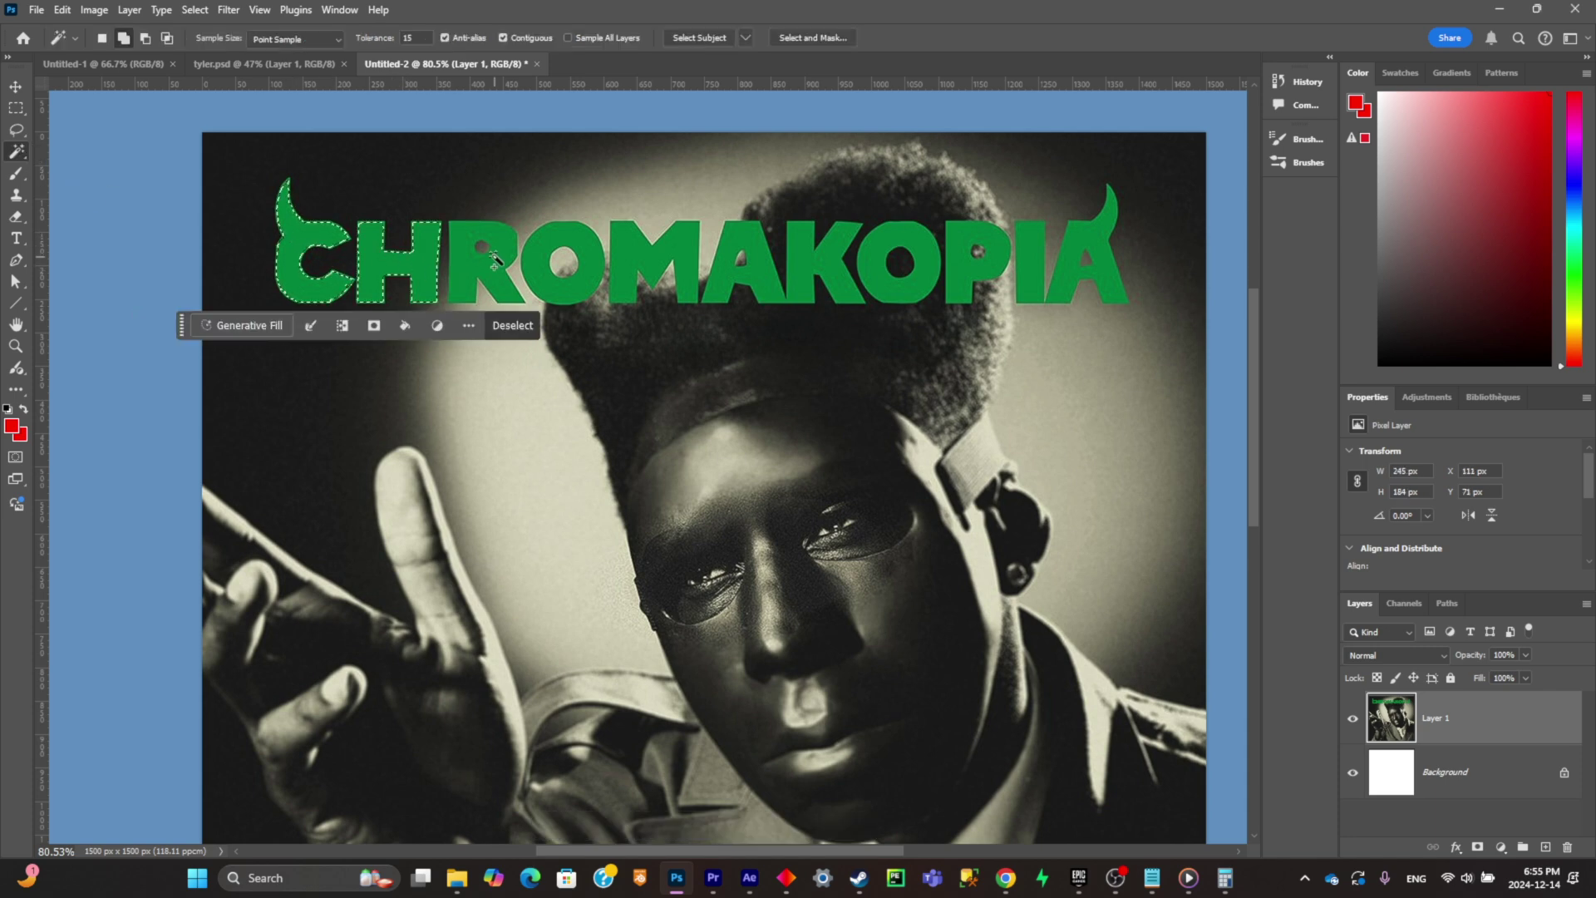
click(480, 270)
click(549, 249)
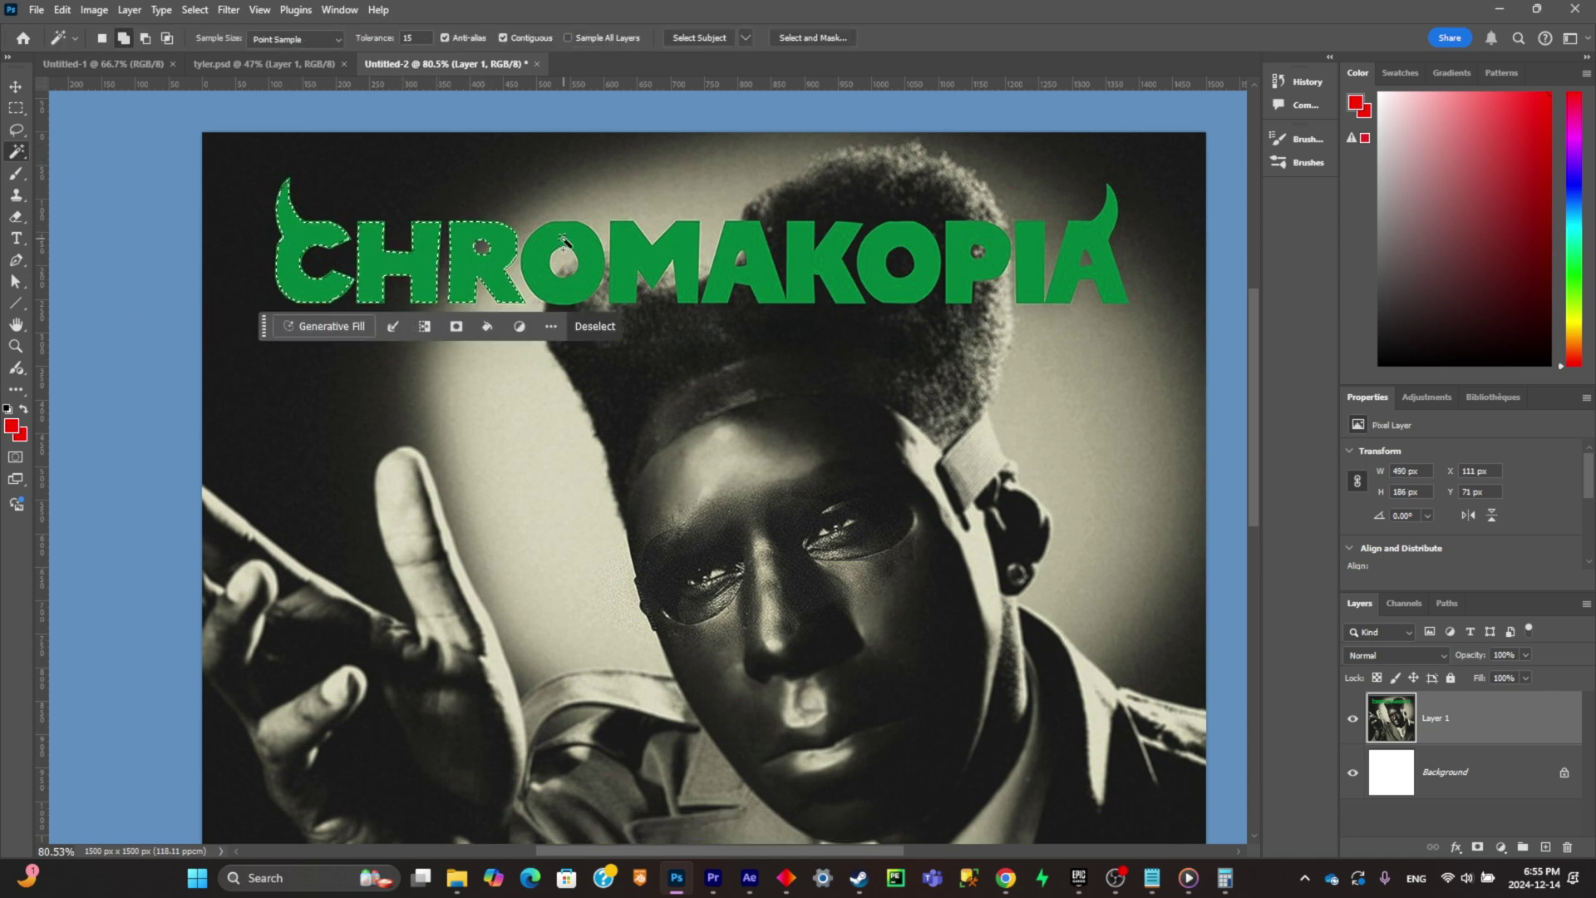
click(657, 258)
scroll(688, 257, up, 3)
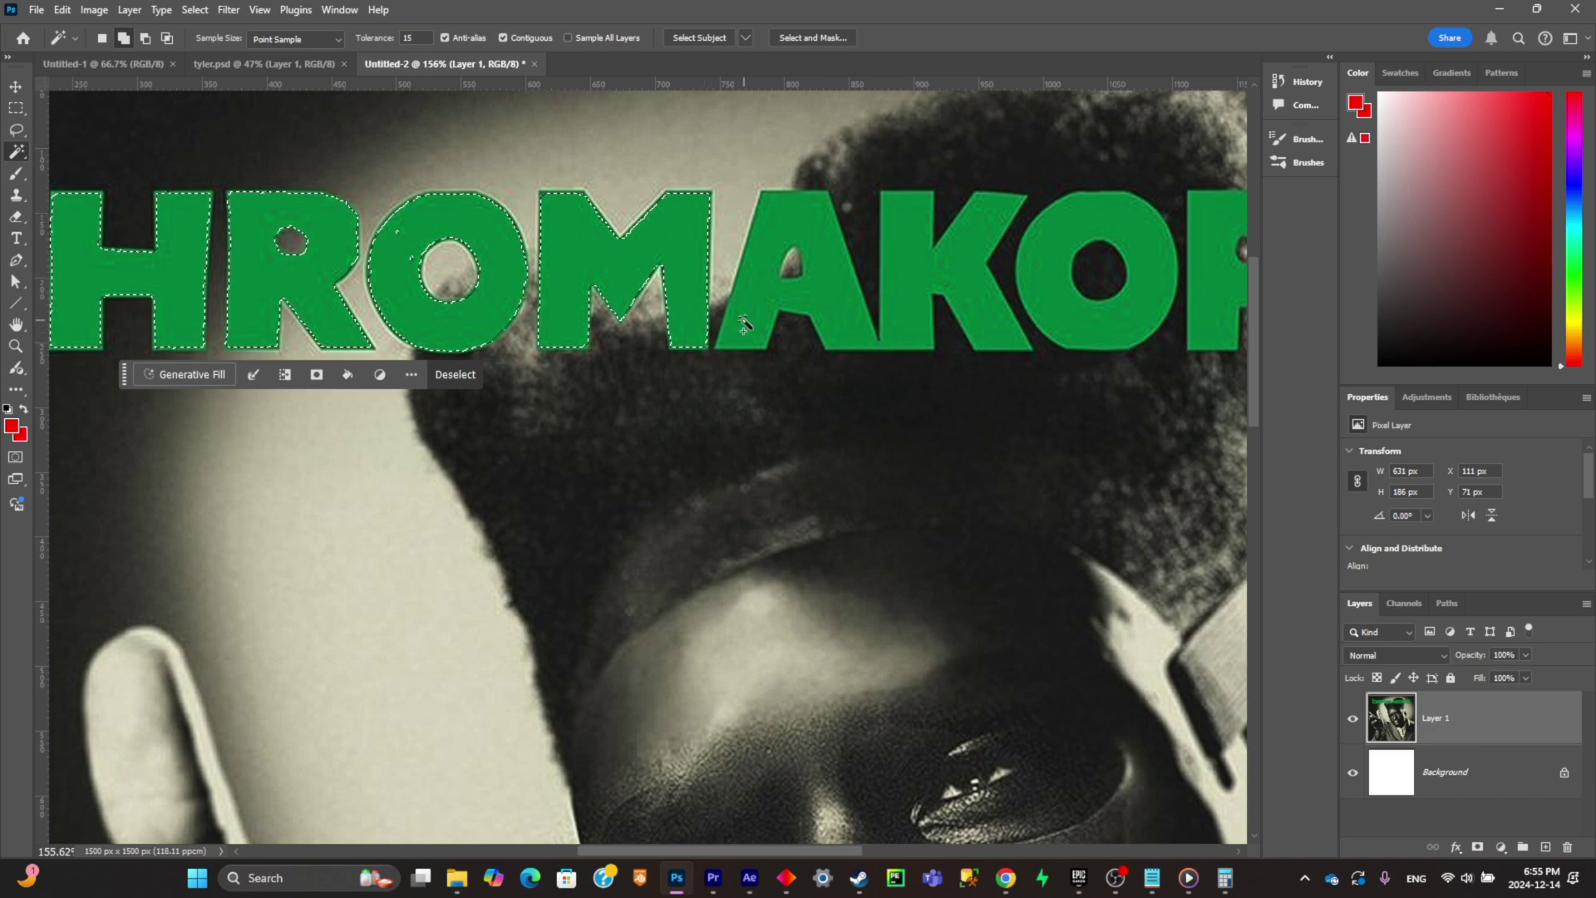
click(744, 324)
click(912, 257)
scroll(952, 289, down, 2)
click(1029, 278)
scroll(1033, 278, down, 2)
scroll(1034, 278, right, 3)
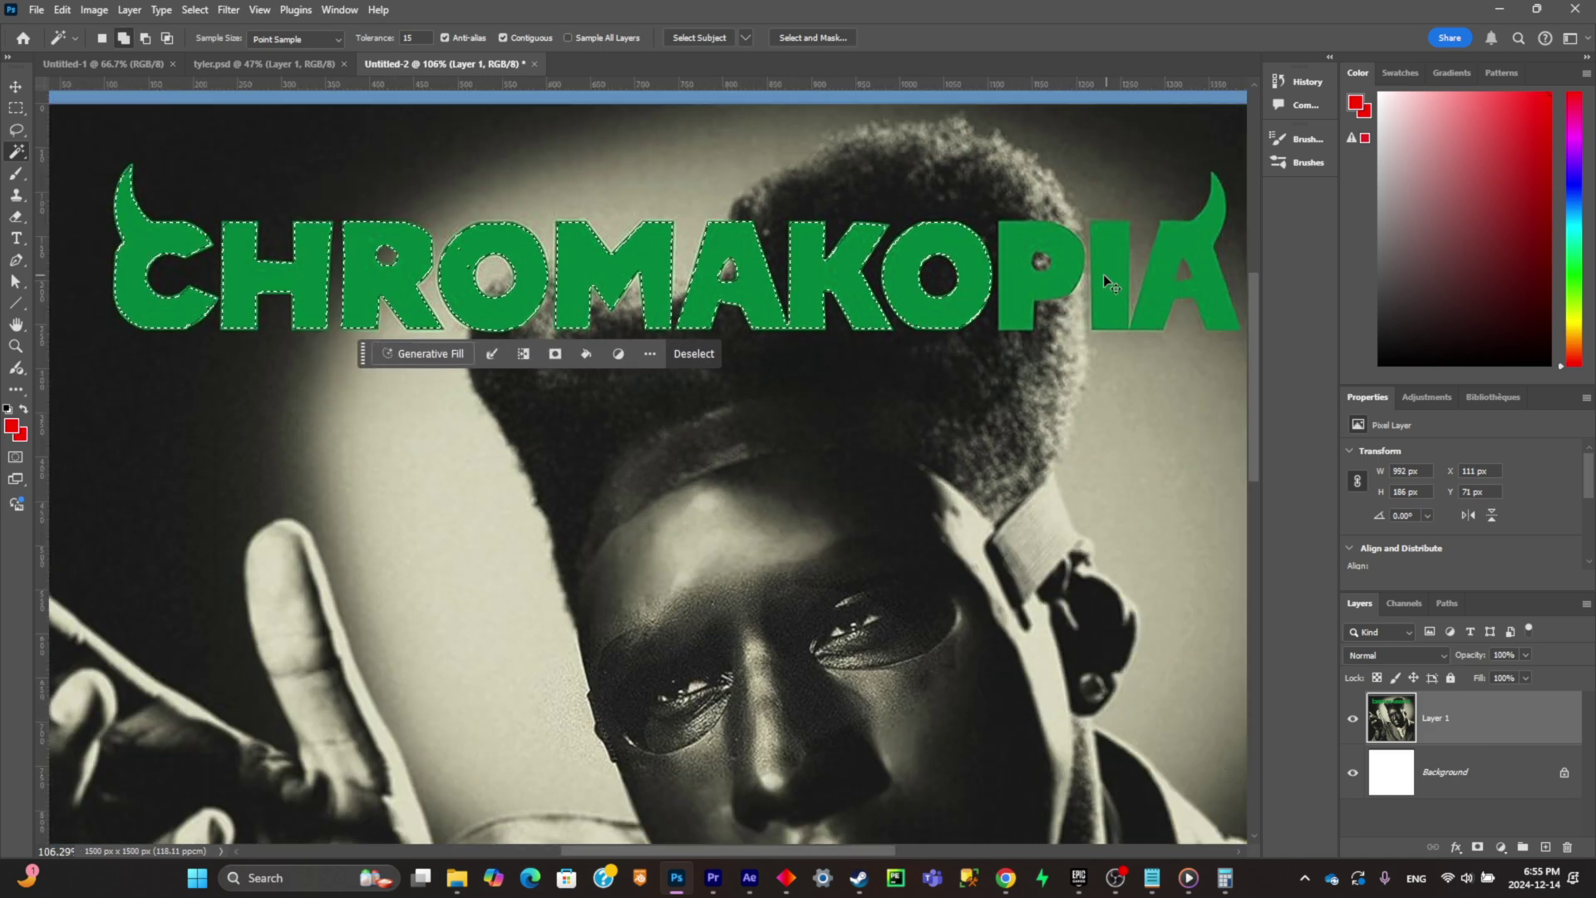
click(991, 284)
click(1057, 270)
click(1132, 244)
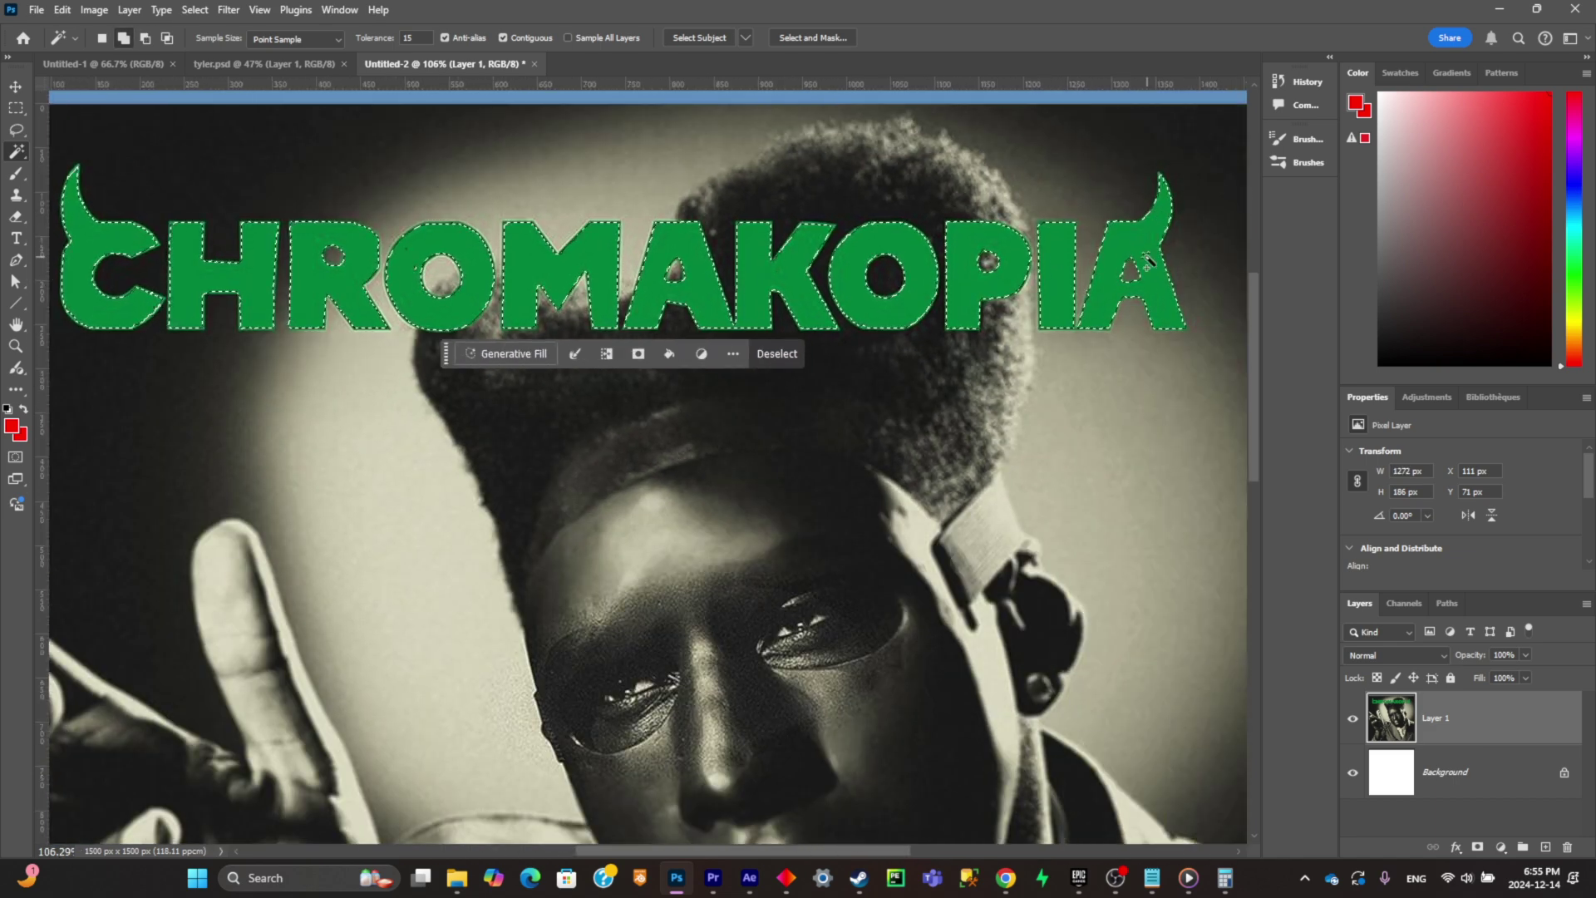
scroll(1132, 250, down, 2)
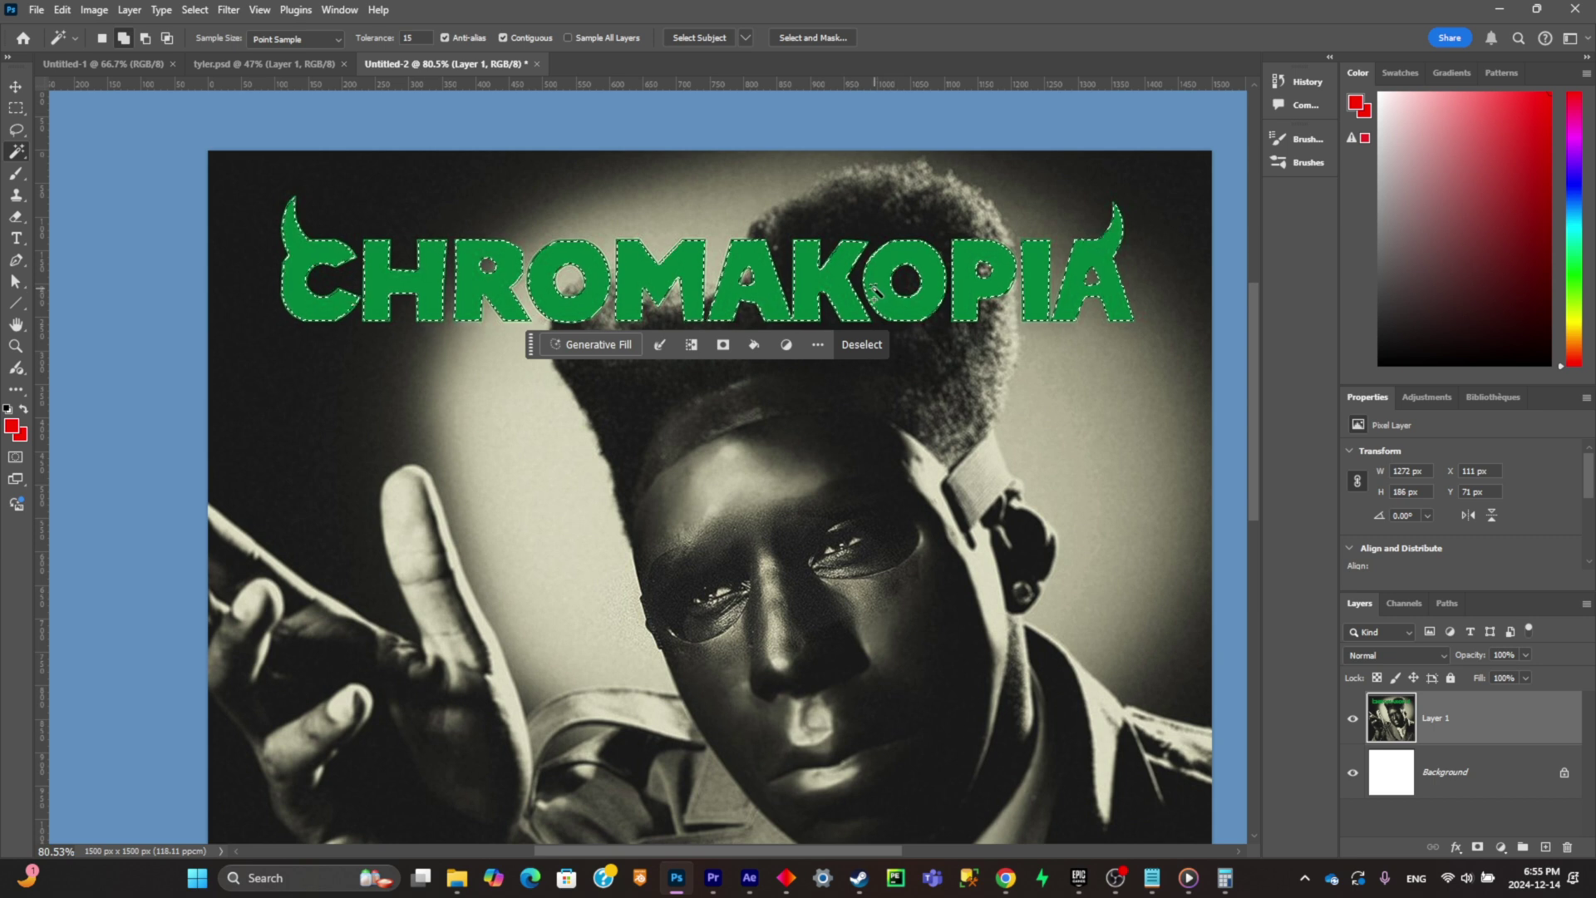
Step: Copy the selected title to a new layer, preview it without the photo, and leave only the title layer hidden
key(ctrl+j)
click(1352, 718)
click(1440, 773)
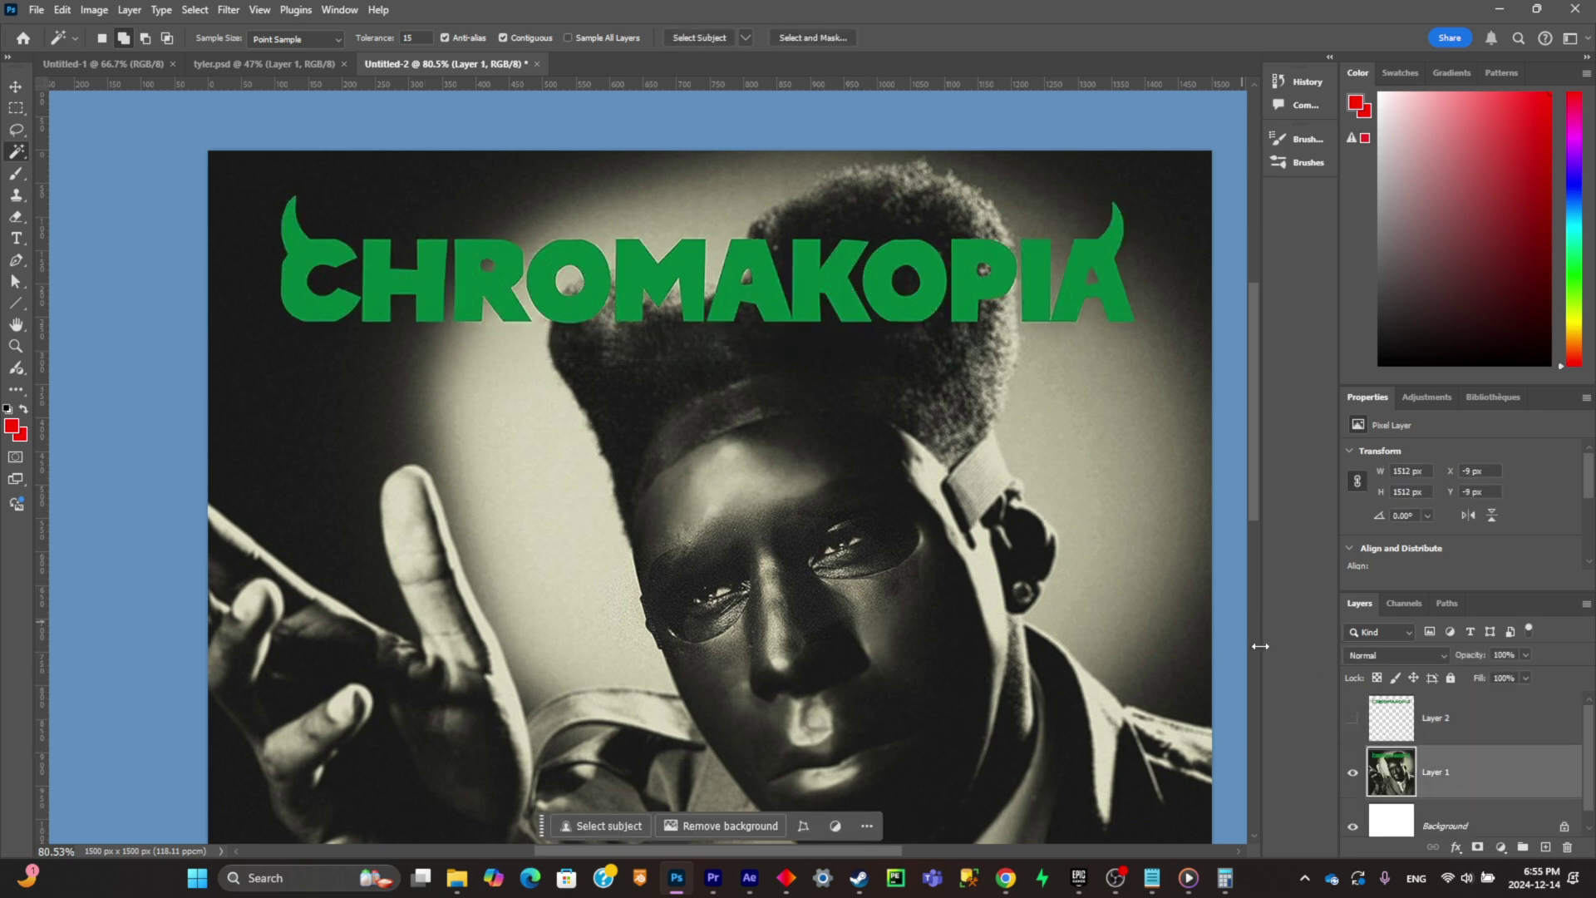
click(1352, 770)
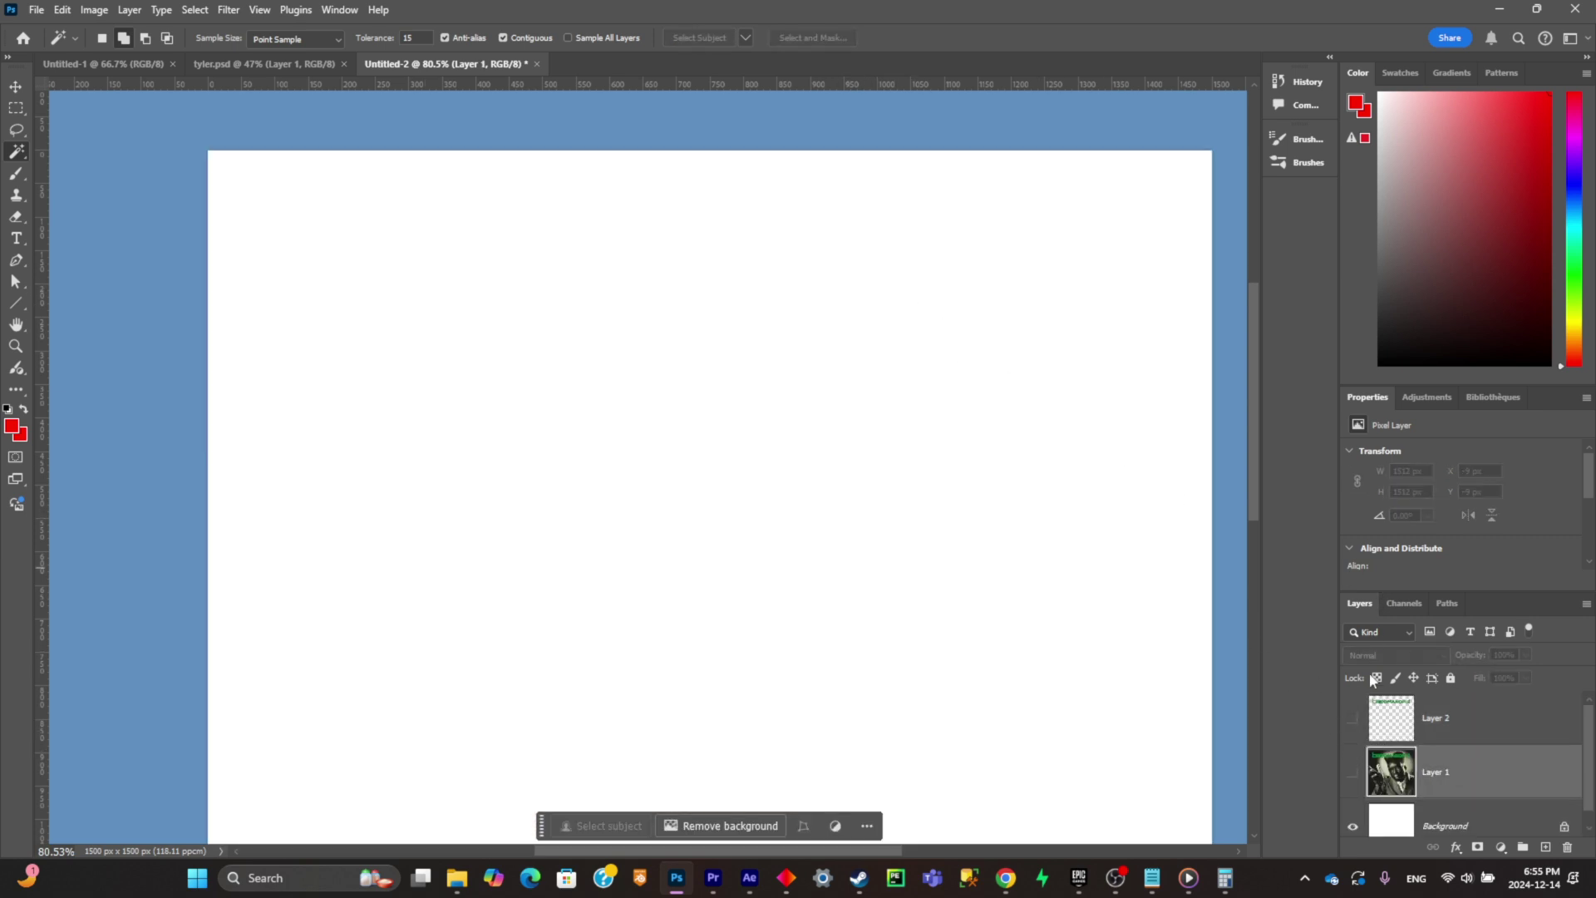
click(1355, 719)
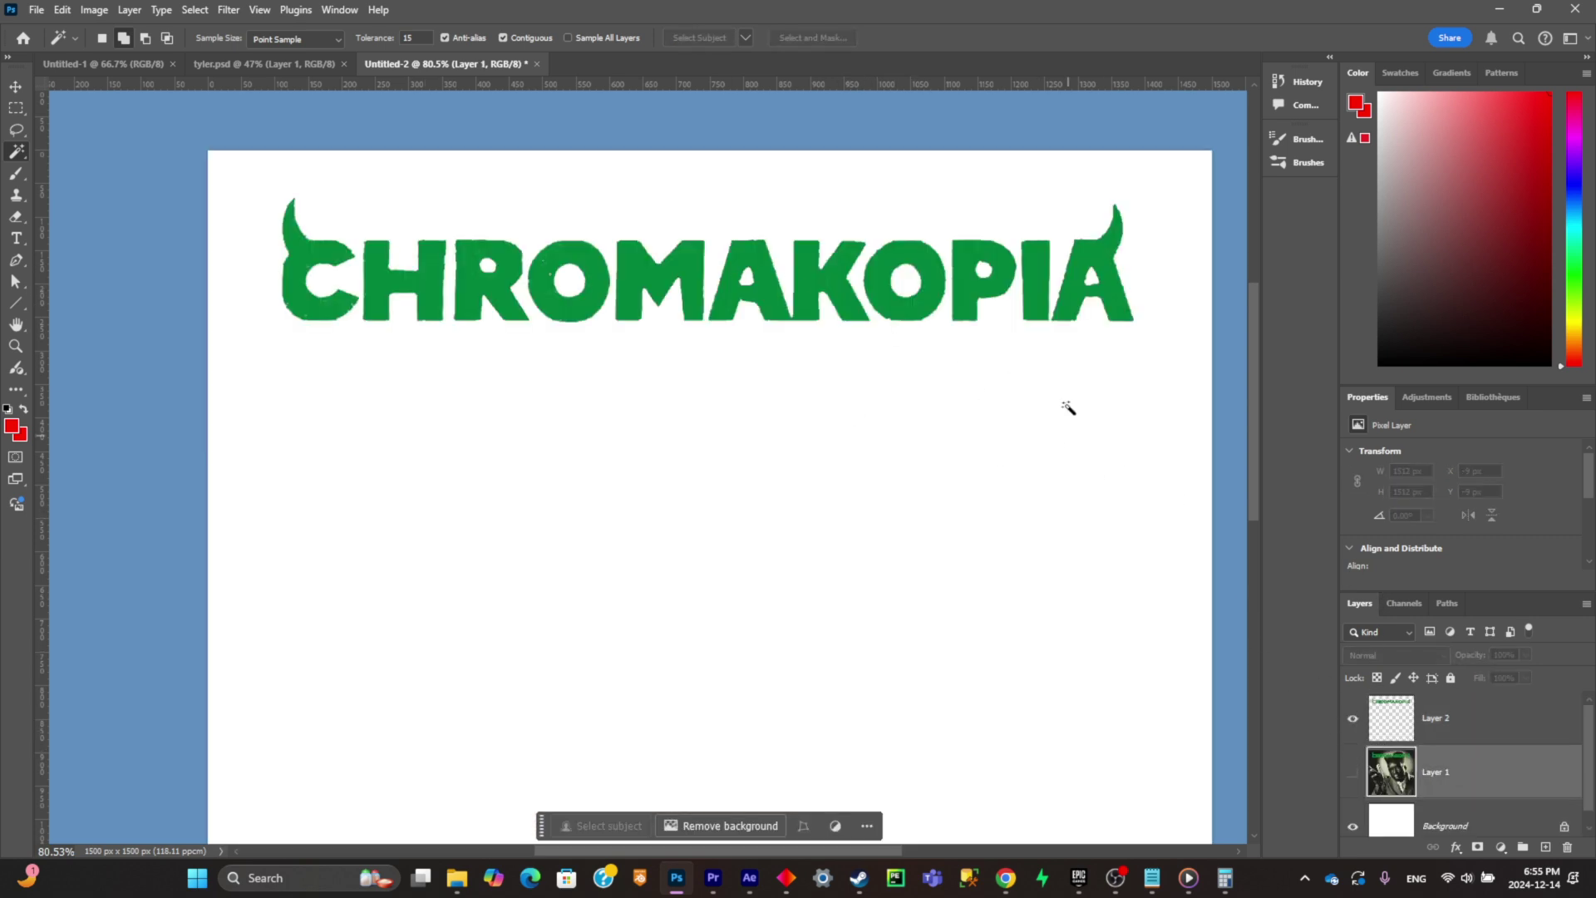
click(1352, 720)
click(1352, 772)
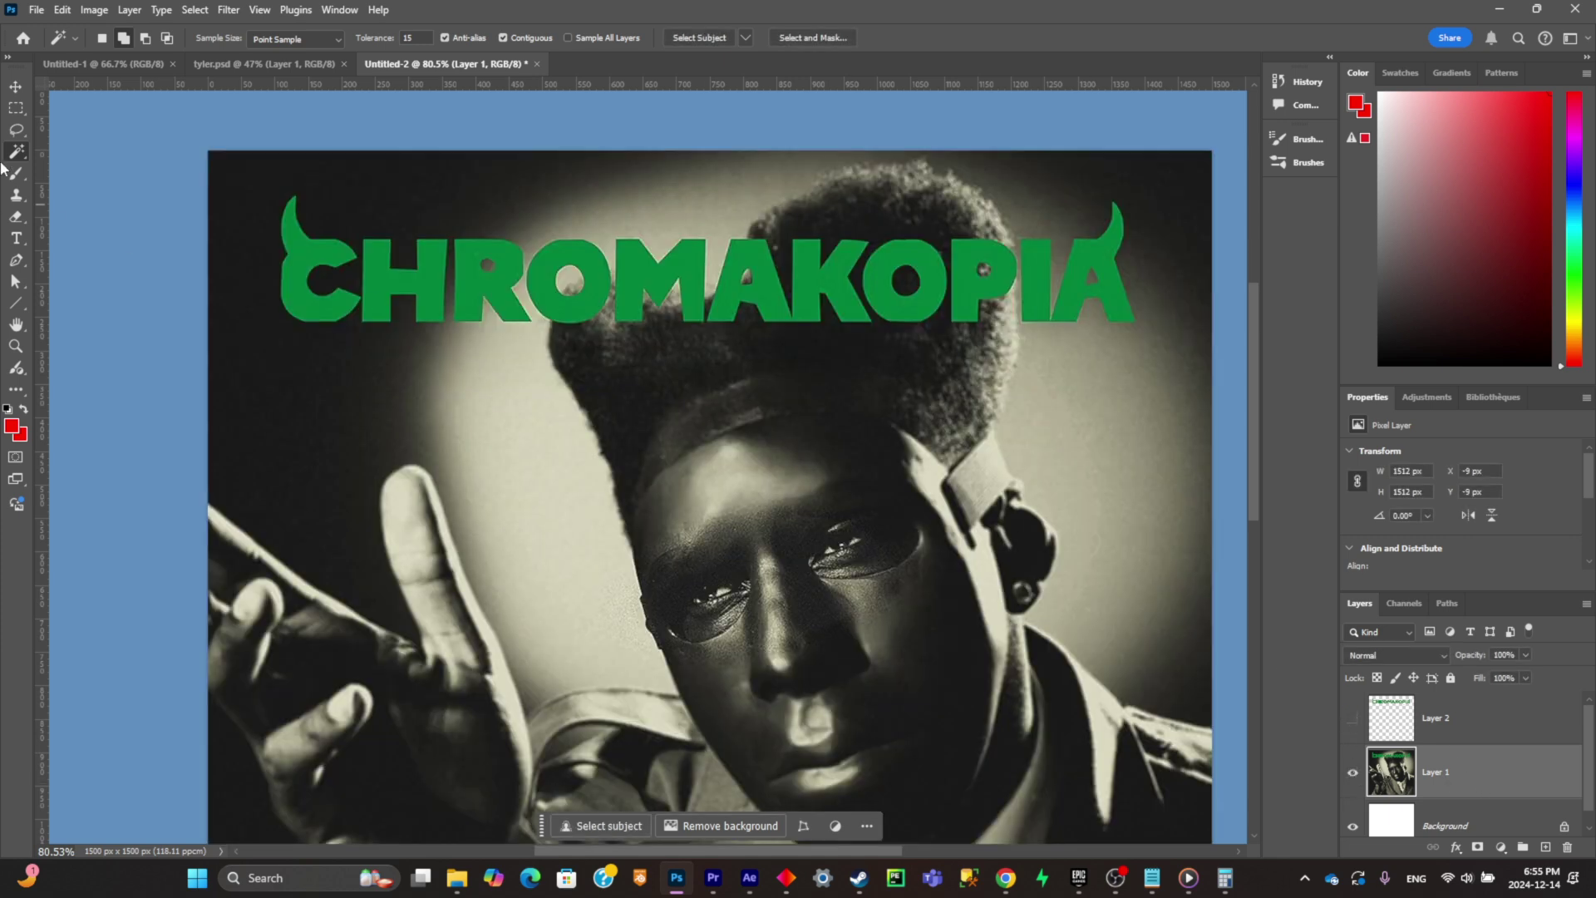
Step: Remove the title from Layer 1 with Generative Fill on a rectangular selection trimmed along the hair, and merge the fill down
click(14, 110)
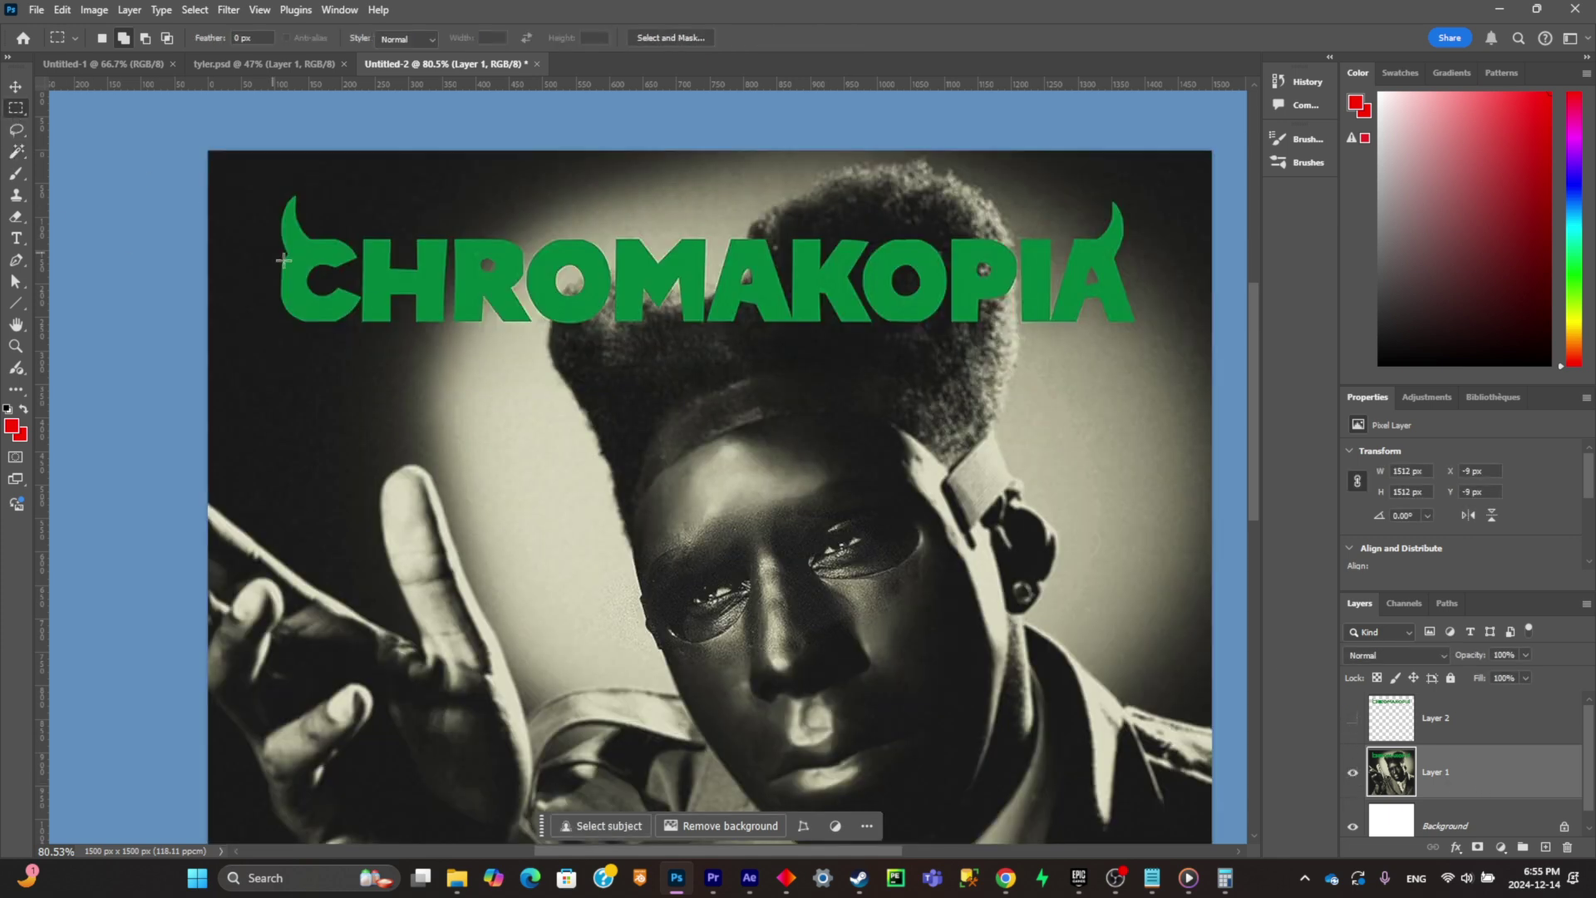
drag(256, 187, 483, 318)
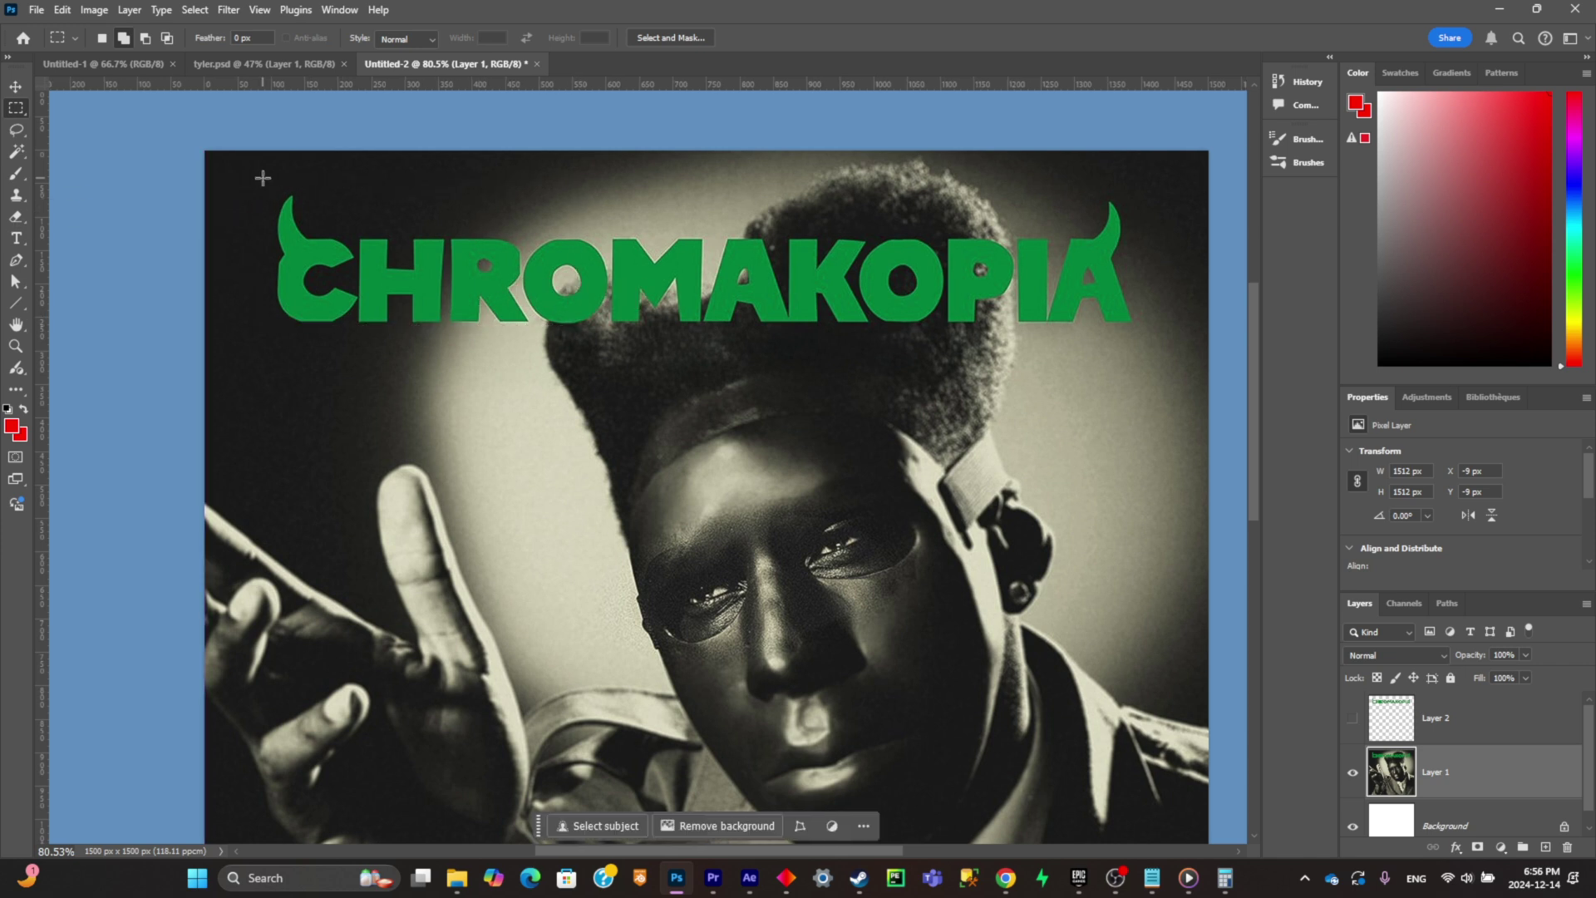
drag(261, 186, 1144, 369)
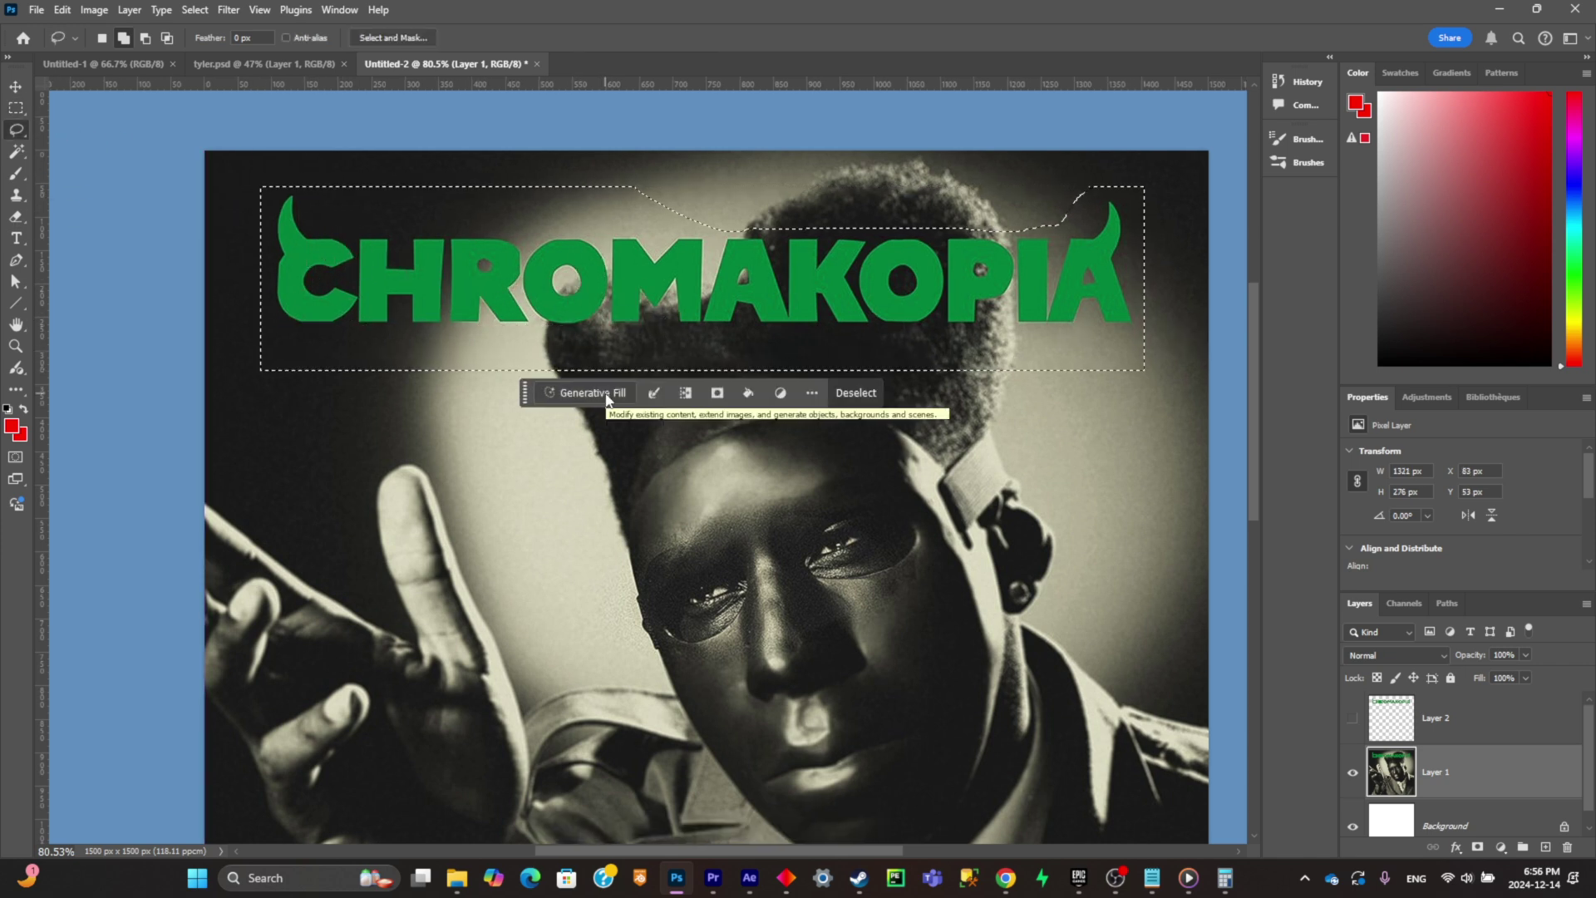
click(606, 396)
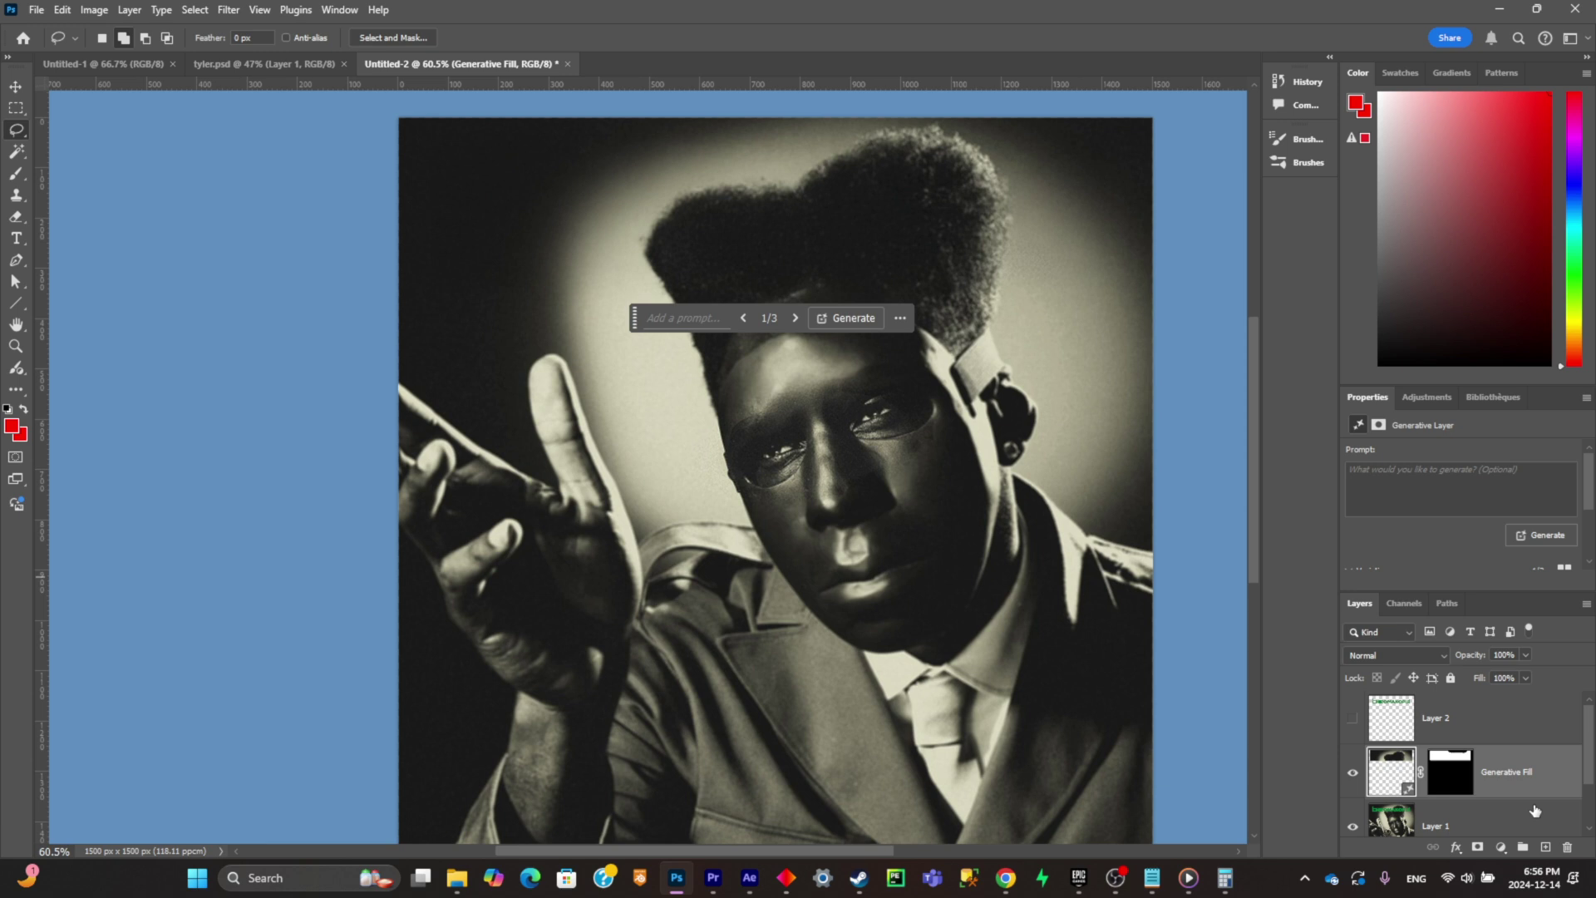
scroll(1534, 810, down, 1)
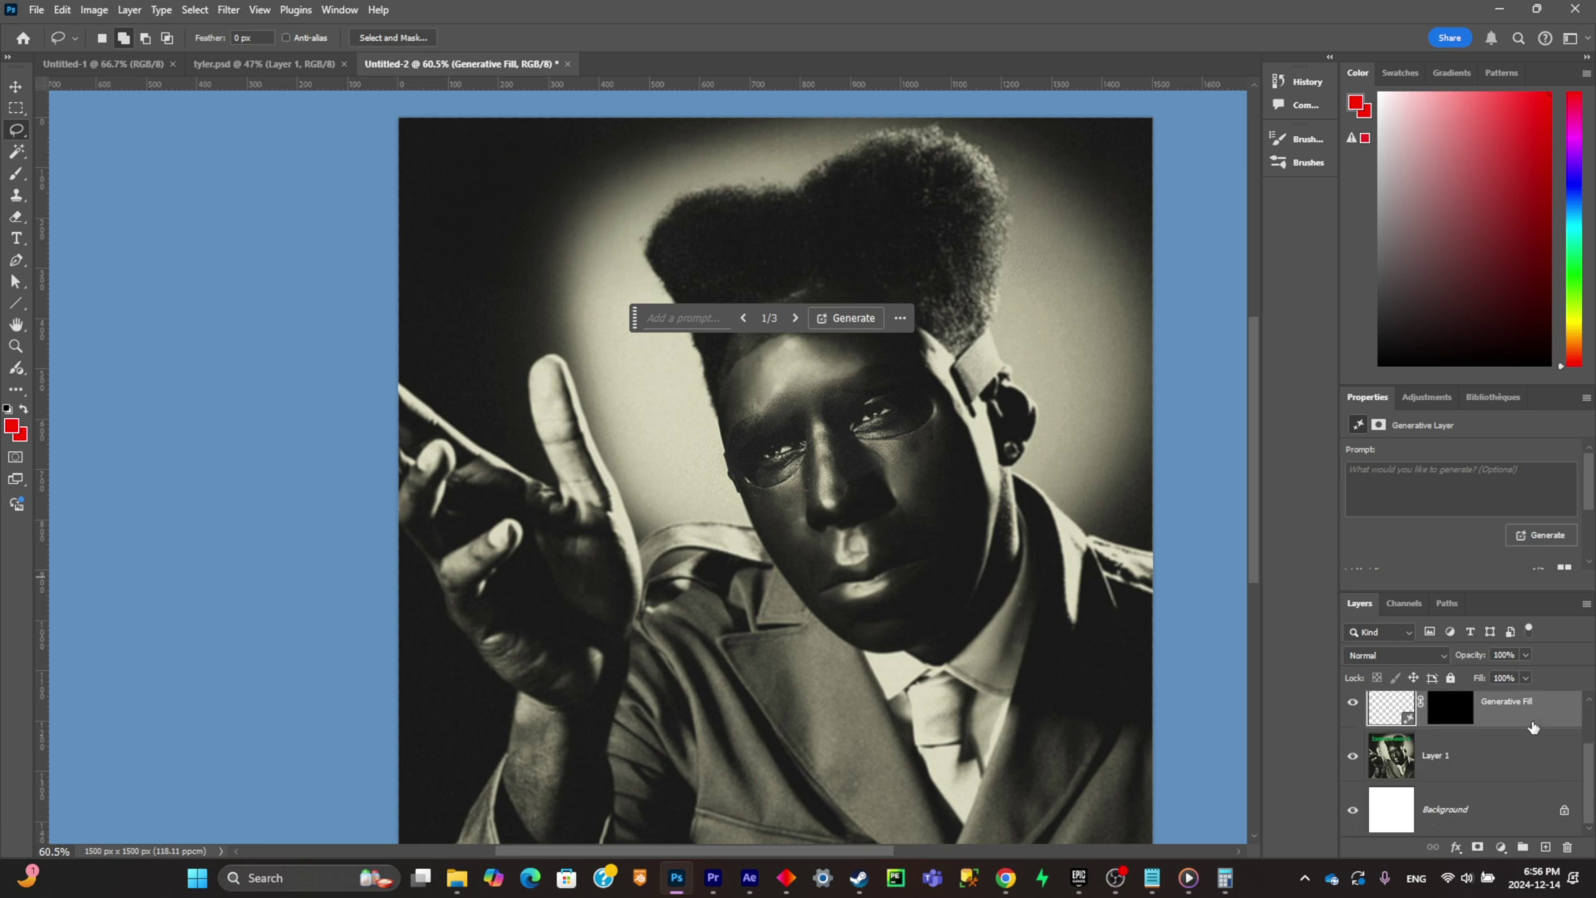
right_click(1533, 754)
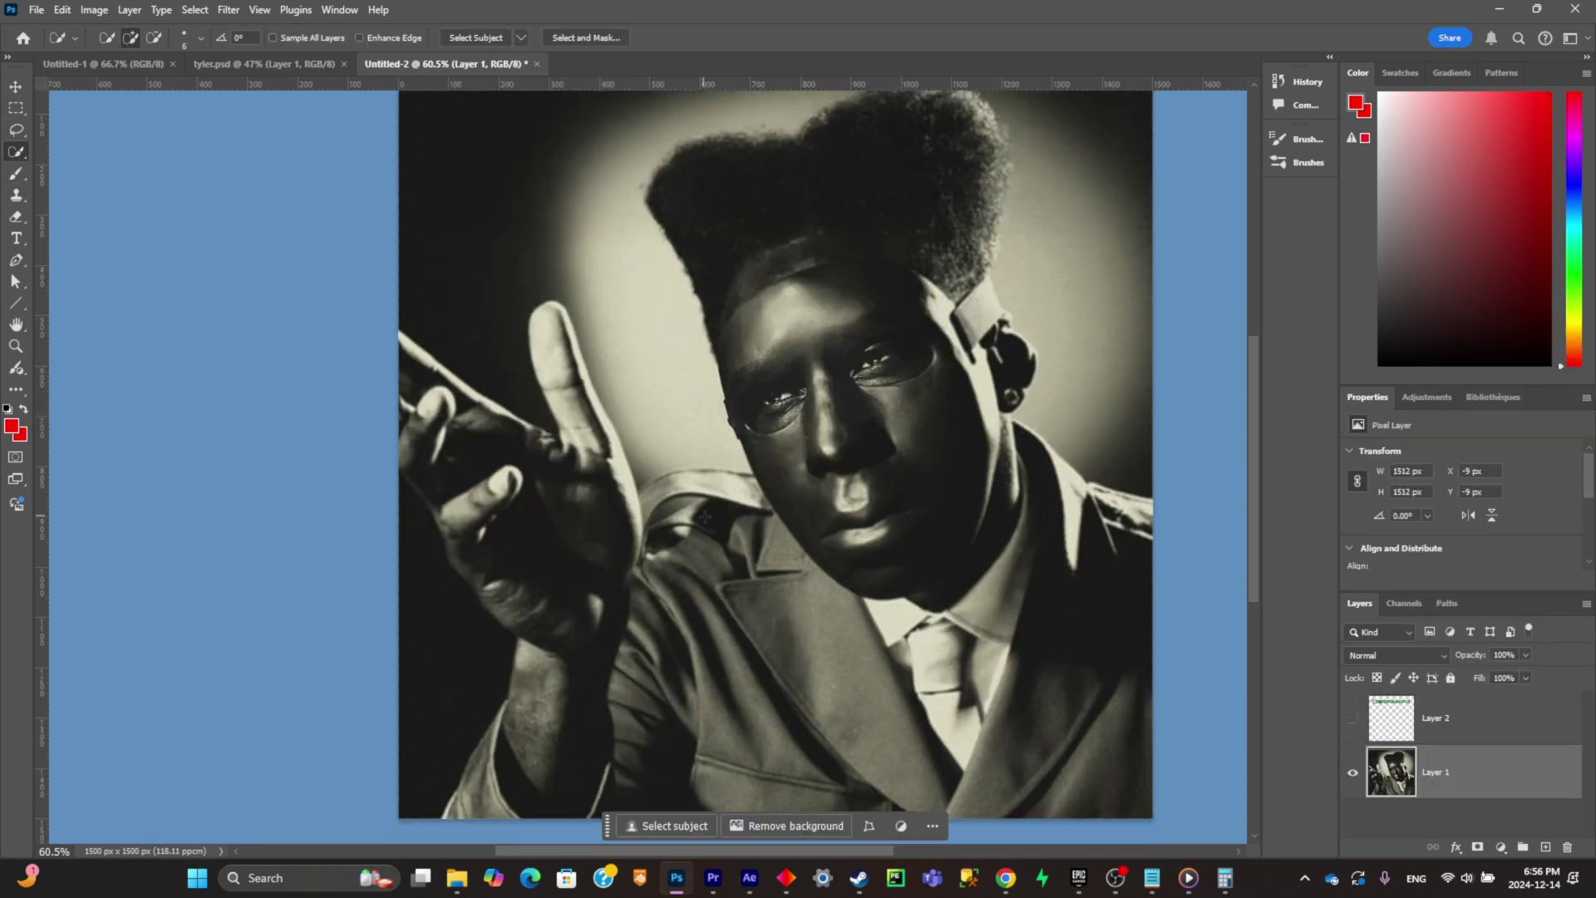
Step: Select the raised hand and forearm with the Quick Selection tool, refine the edge near the jacket, and copy them to a new layer
mouse_move(407, 375)
mouse_down()
mouse_move(528, 563)
mouse_move(623, 636)
mouse_up()
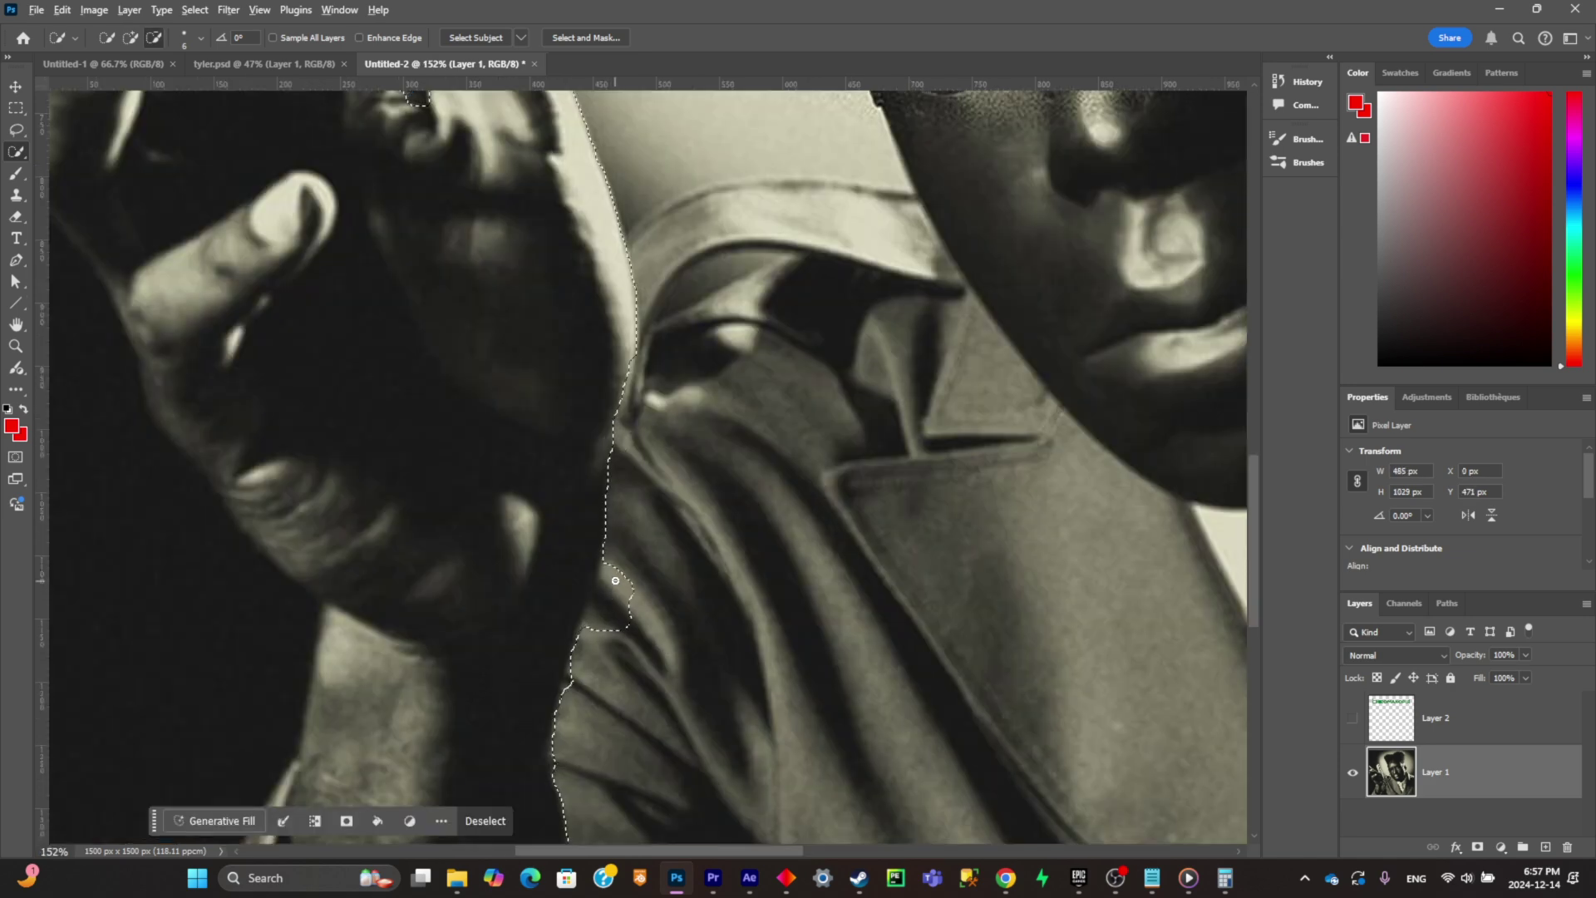
drag(614, 578, 611, 638)
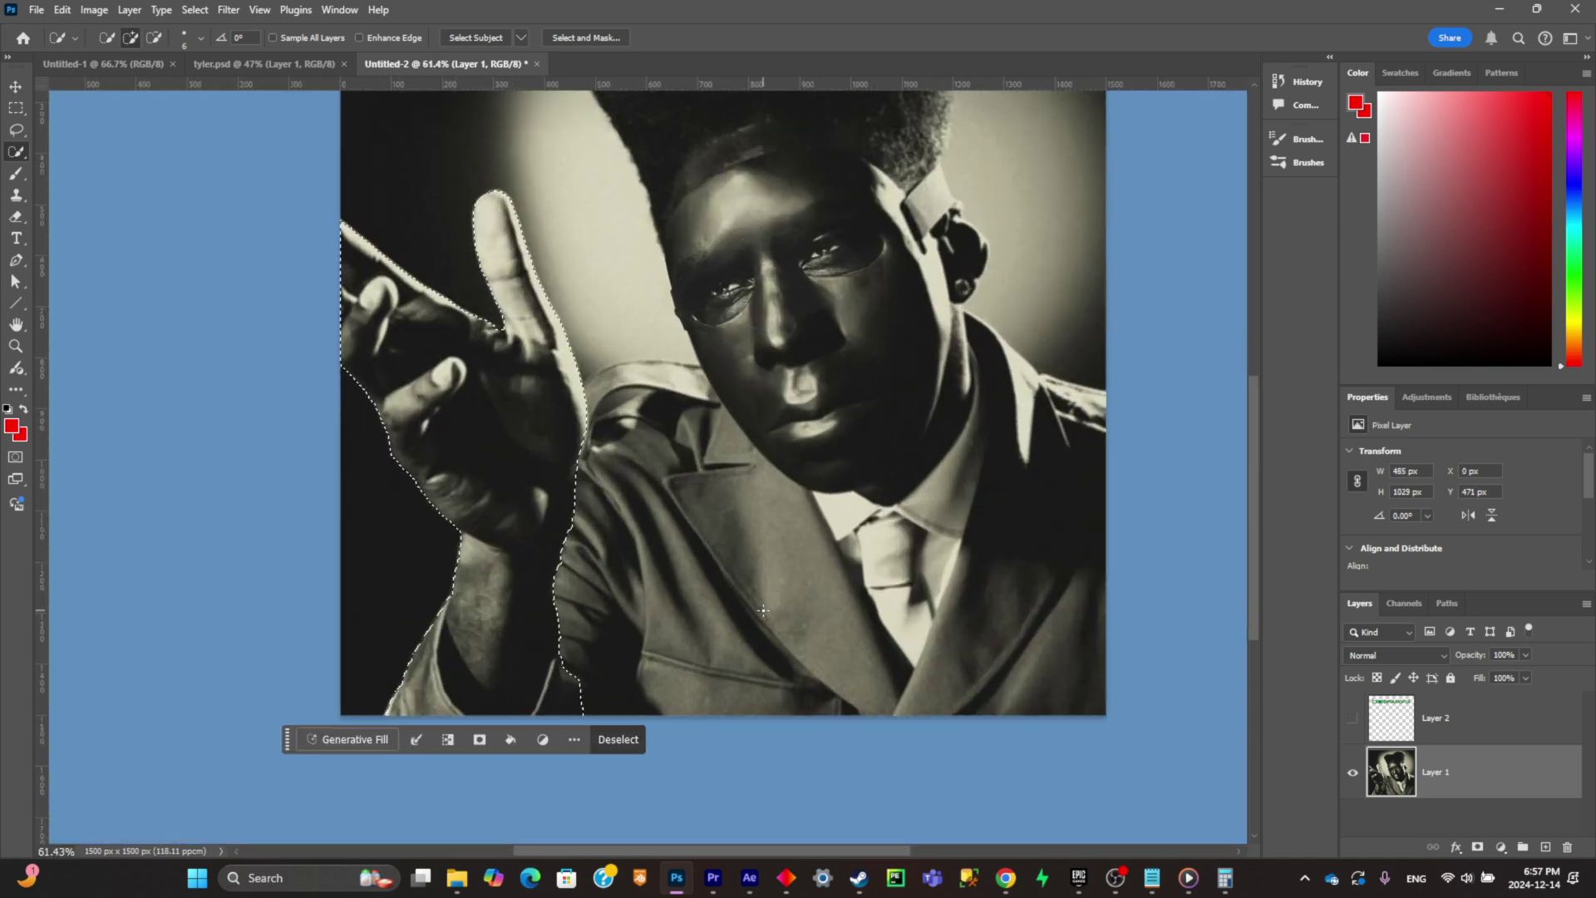
scroll(760, 608, down, 2)
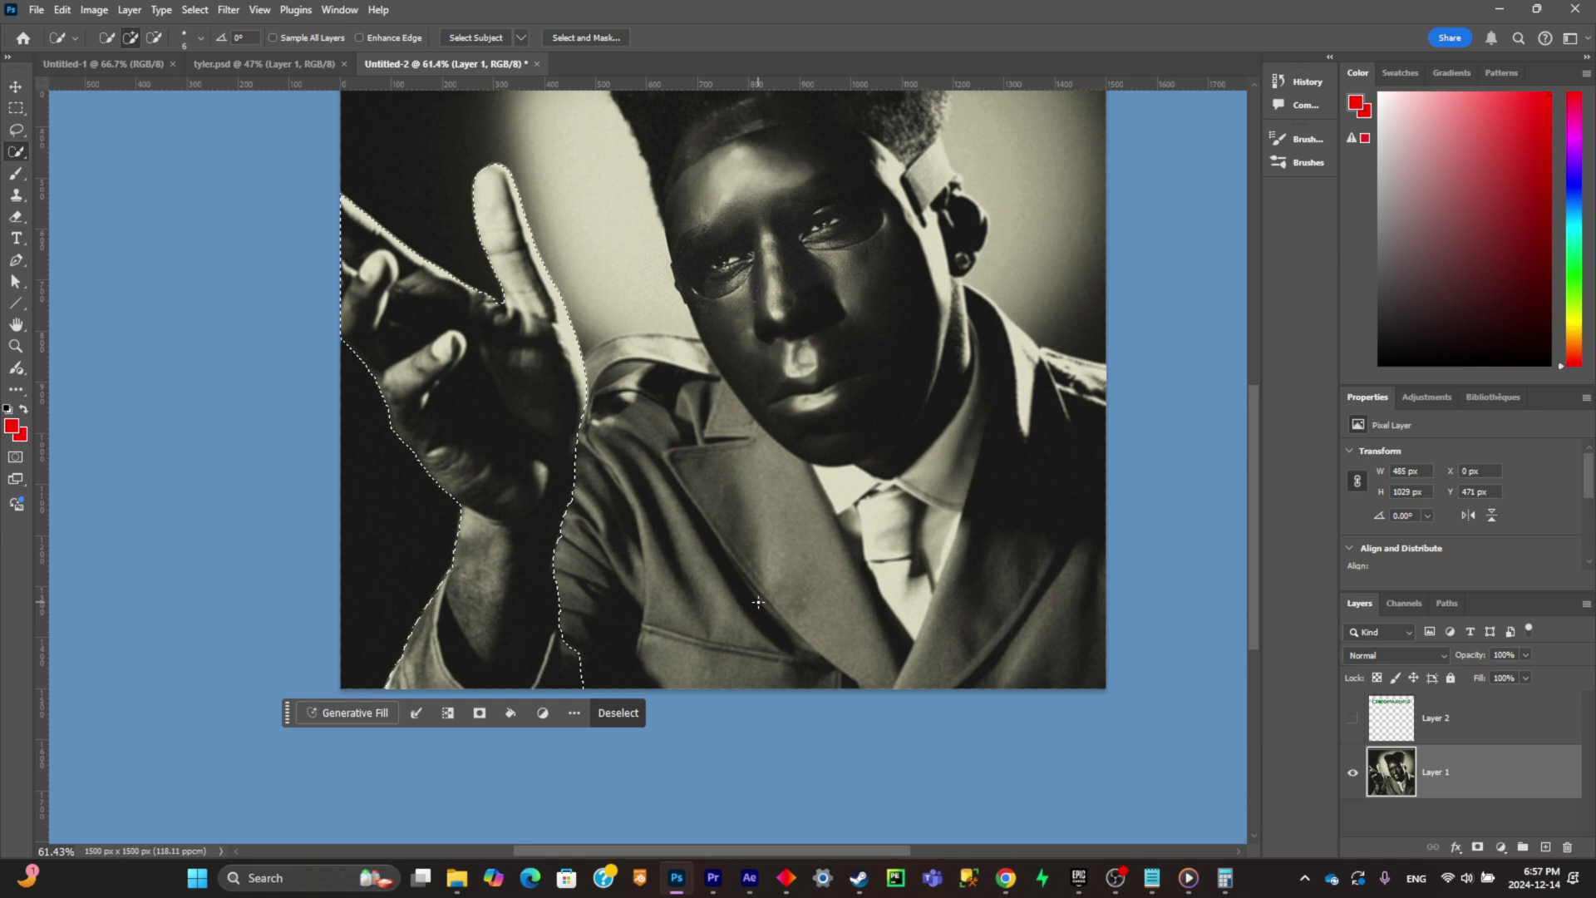
key(ctrl+j)
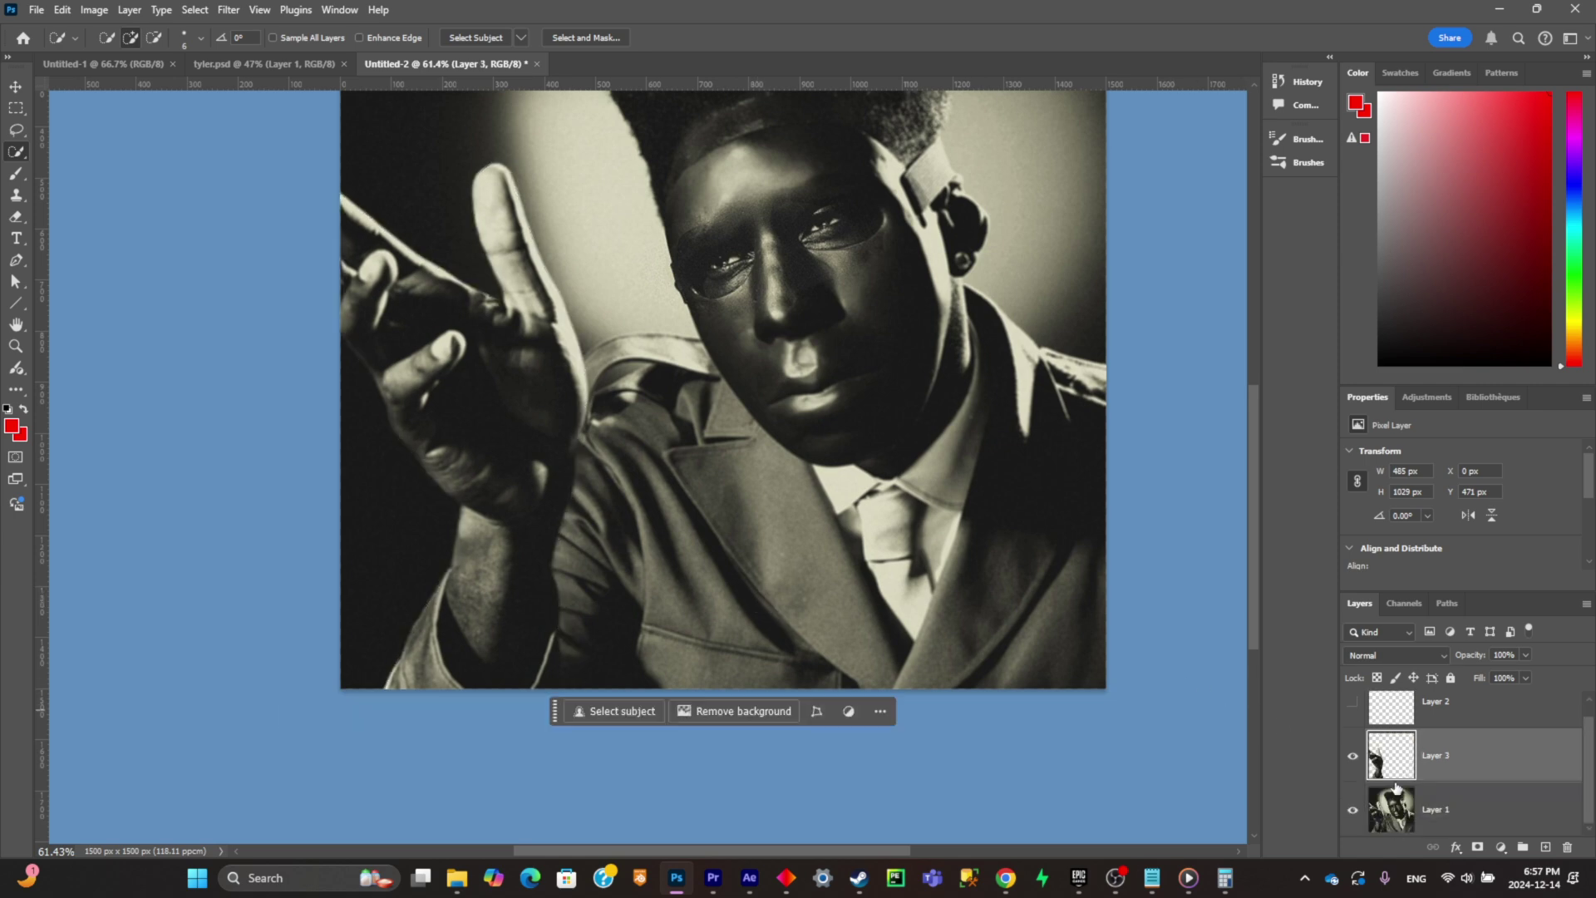
Step: Preview the copied hand without the photo beneath it, then hide the hand layer and make Layer 1 active
click(1352, 810)
click(1352, 811)
click(1352, 756)
click(1450, 809)
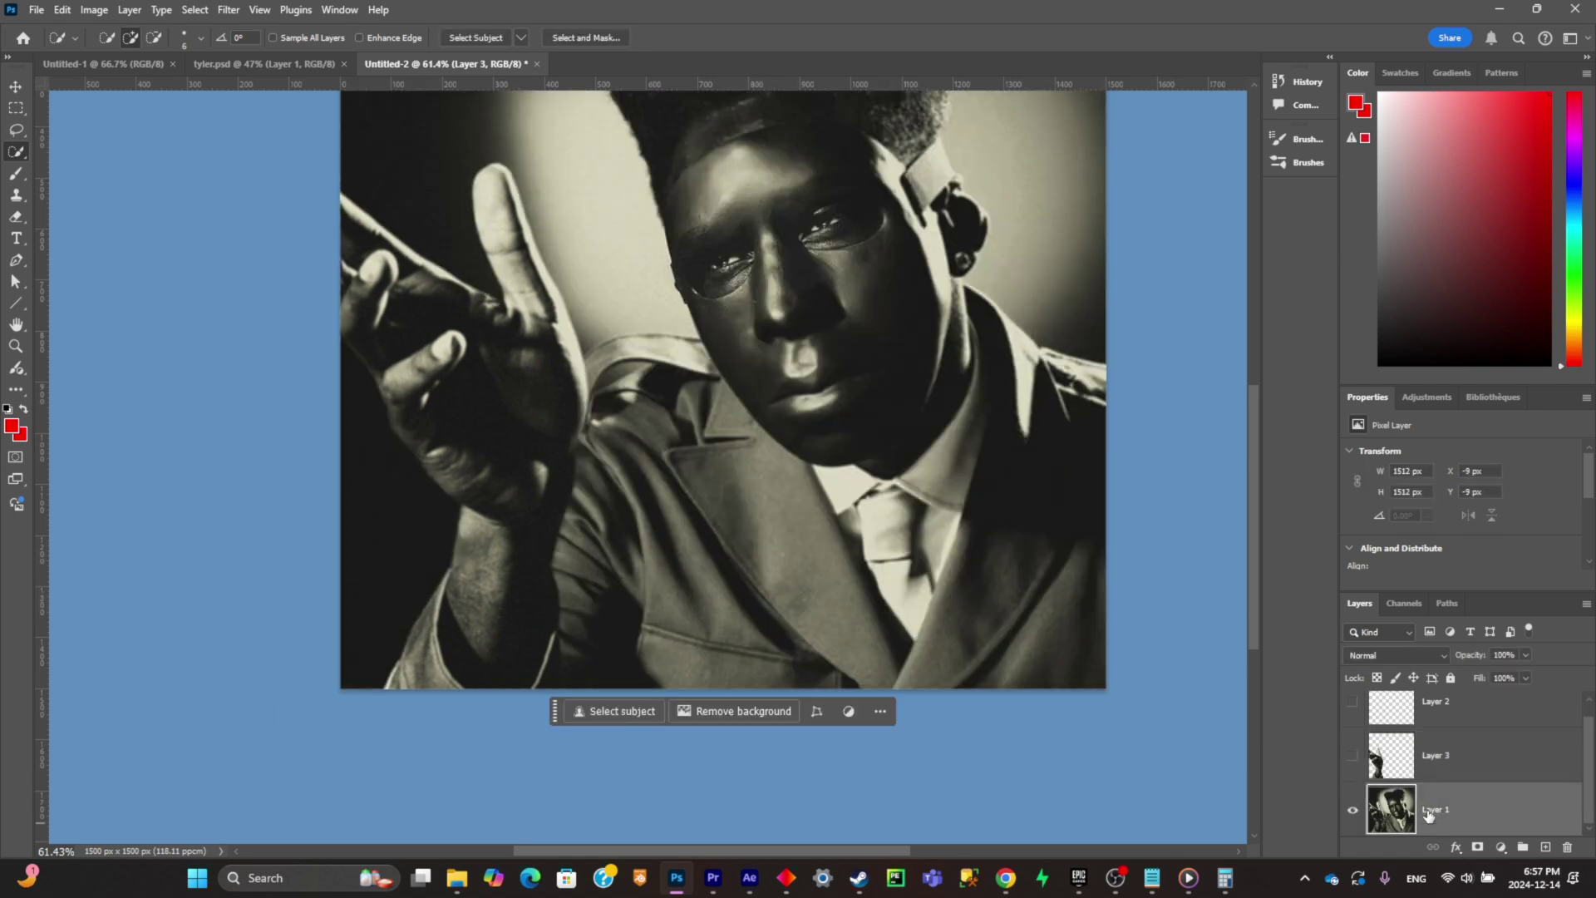
Step: Remove the raised hand from Layer 1 using a loose Lasso selection around the arm and Generative Fill
click(16, 130)
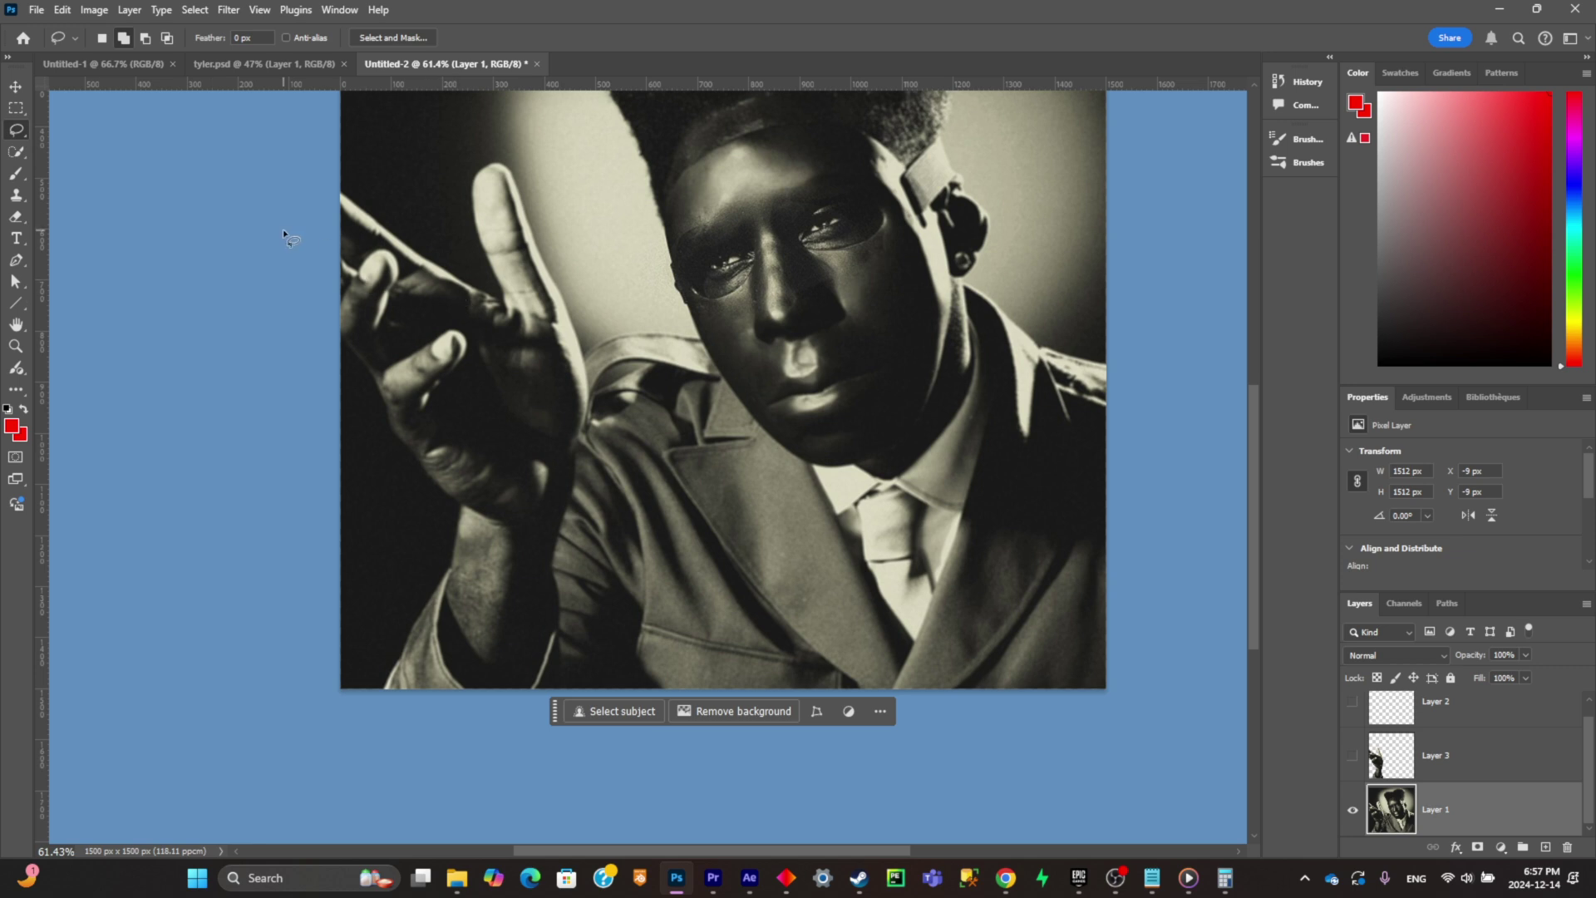
mouse_move(350, 177)
mouse_down()
mouse_move(470, 274)
mouse_move(460, 167)
mouse_move(524, 159)
mouse_move(585, 319)
mouse_move(602, 452)
mouse_move(560, 722)
mouse_move(505, 757)
mouse_move(370, 733)
mouse_move(369, 681)
mouse_move(422, 540)
mouse_move(339, 336)
mouse_up()
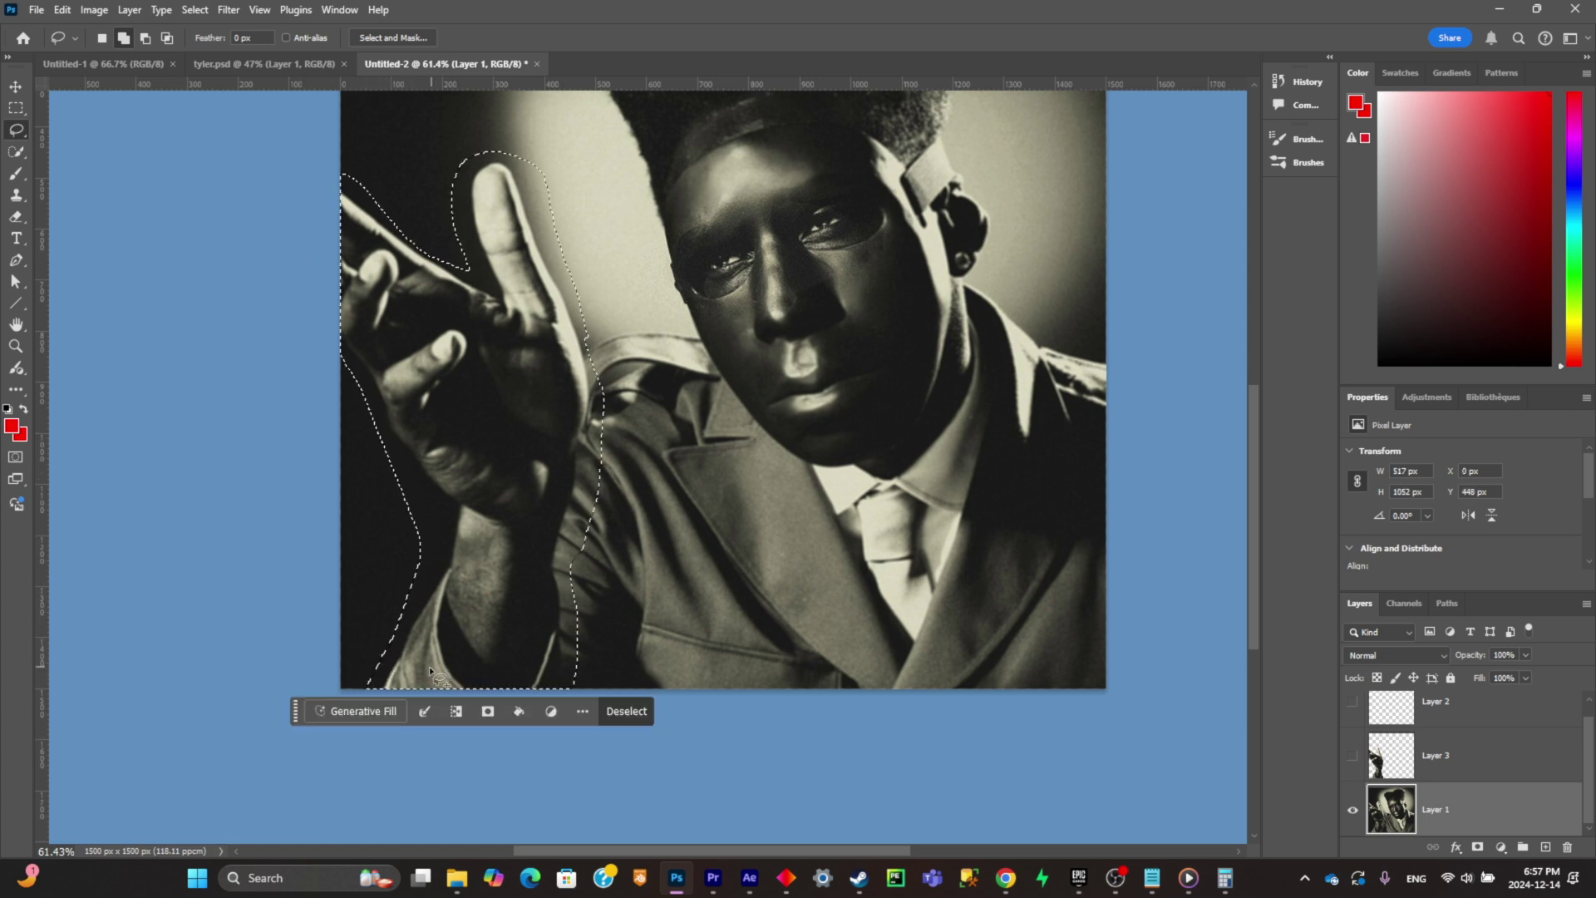
click(351, 711)
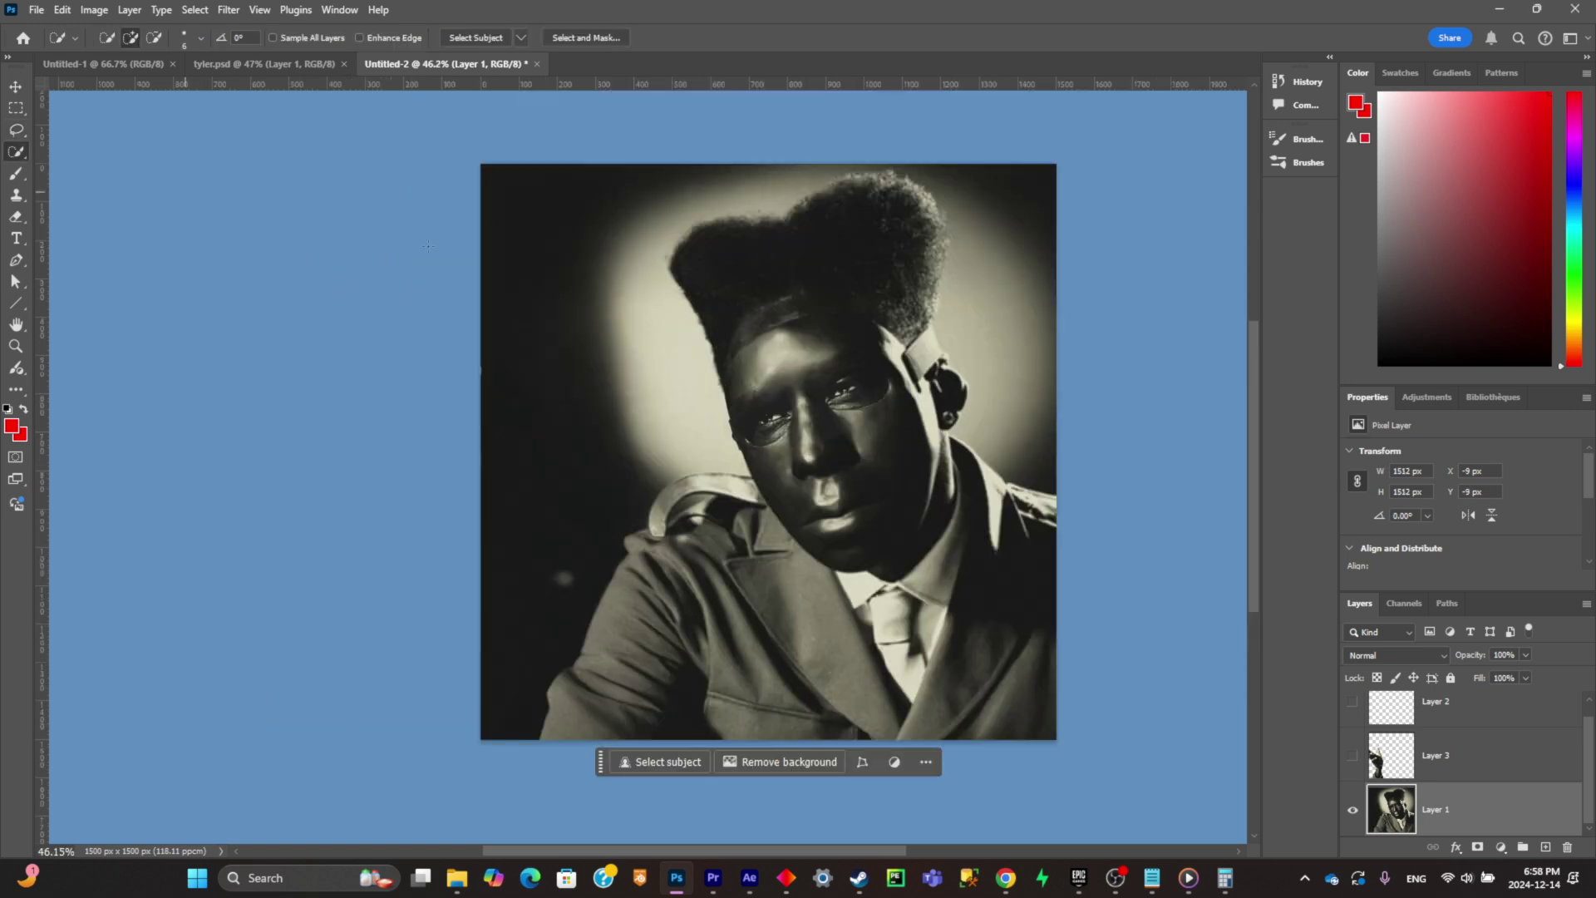
Step: Select the man's head, hair and jacket with the Quick Selection tool and copy them to a new layer
mouse_move(791, 345)
mouse_down()
mouse_move(842, 459)
mouse_move(771, 583)
mouse_move(779, 674)
mouse_move(1010, 661)
mouse_up()
mouse_move(997, 525)
mouse_down()
mouse_move(1002, 503)
mouse_move(914, 399)
mouse_up()
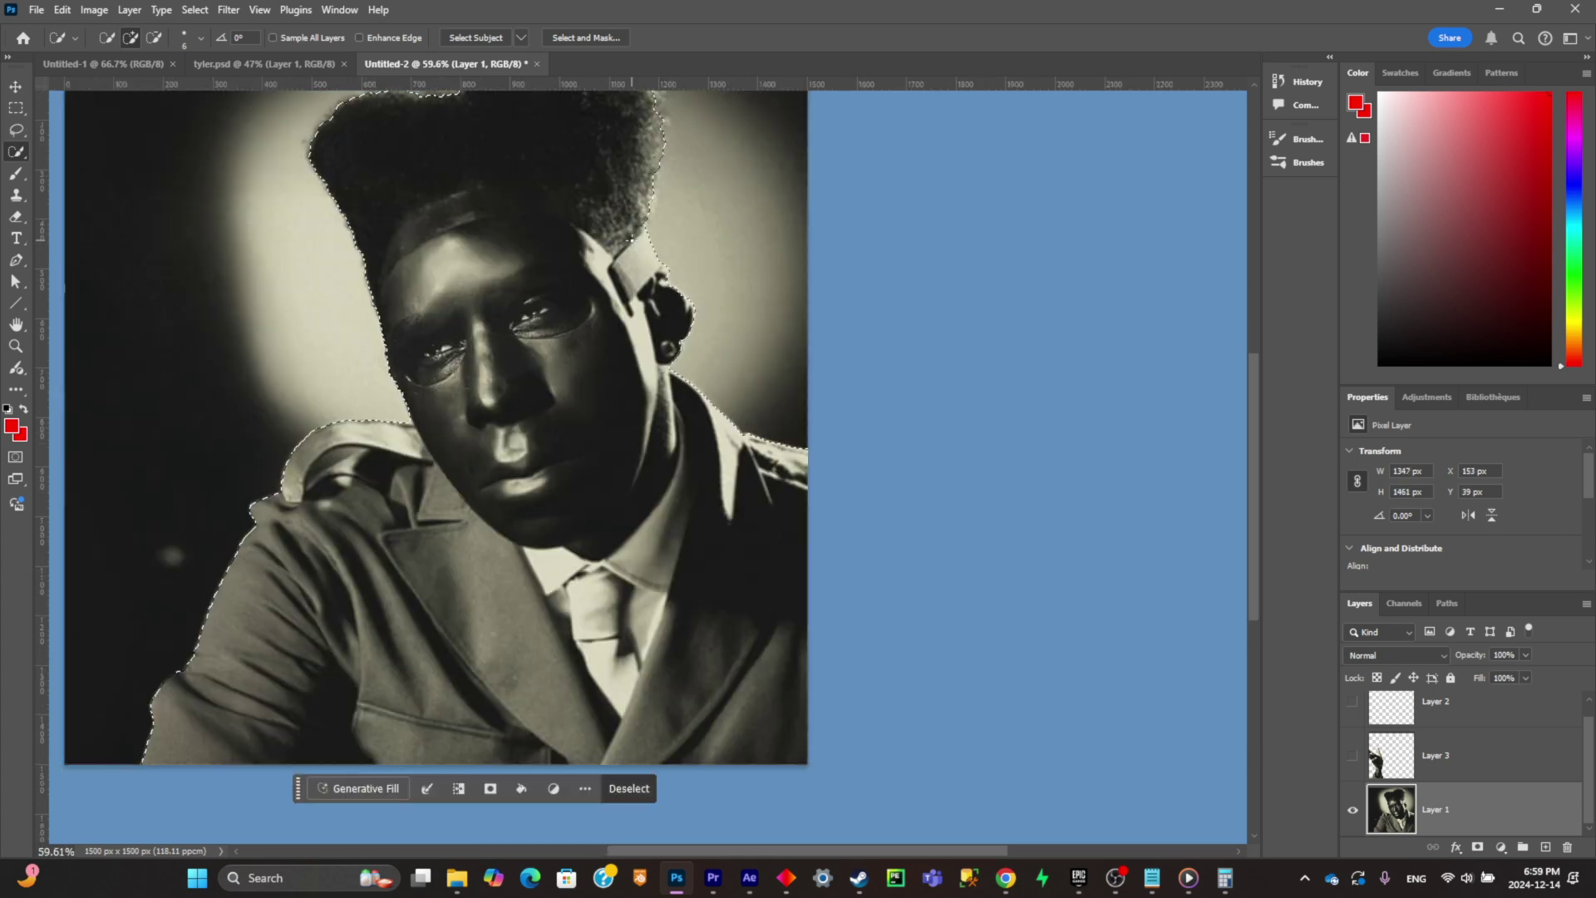
key(ctrl+j)
scroll(383, 439, down, 1)
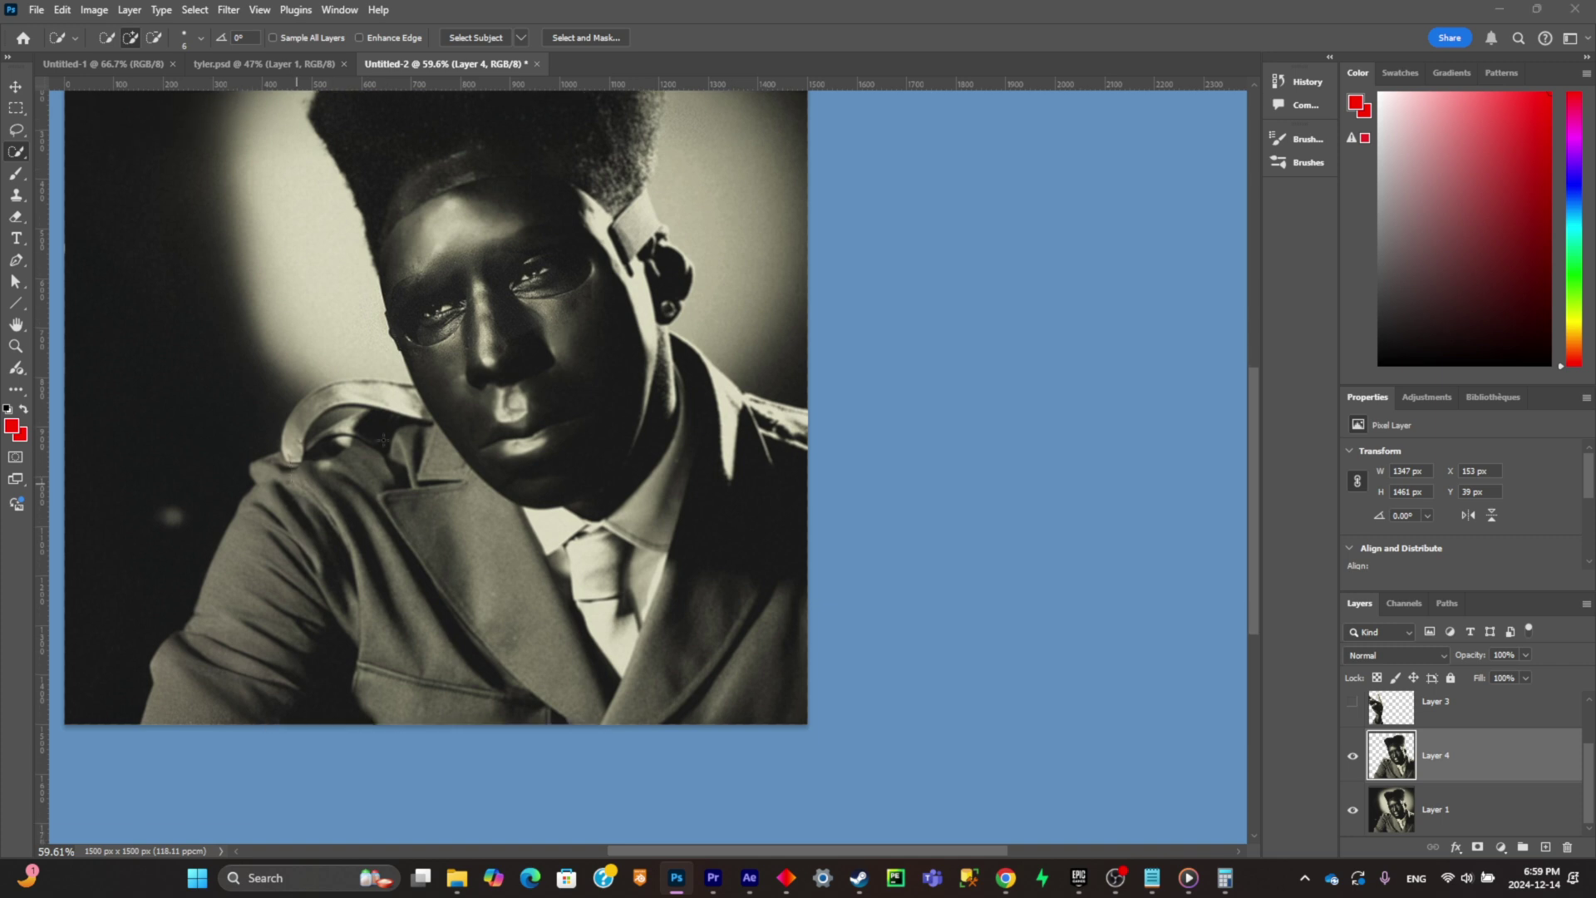
Step: Remove the man from Layer 1 using a loose Lasso selection around him and Generative Fill, and merge the fill into Layer 1
key(super)
key(super)
scroll(659, 332, down, 3)
scroll(648, 334, up, 2)
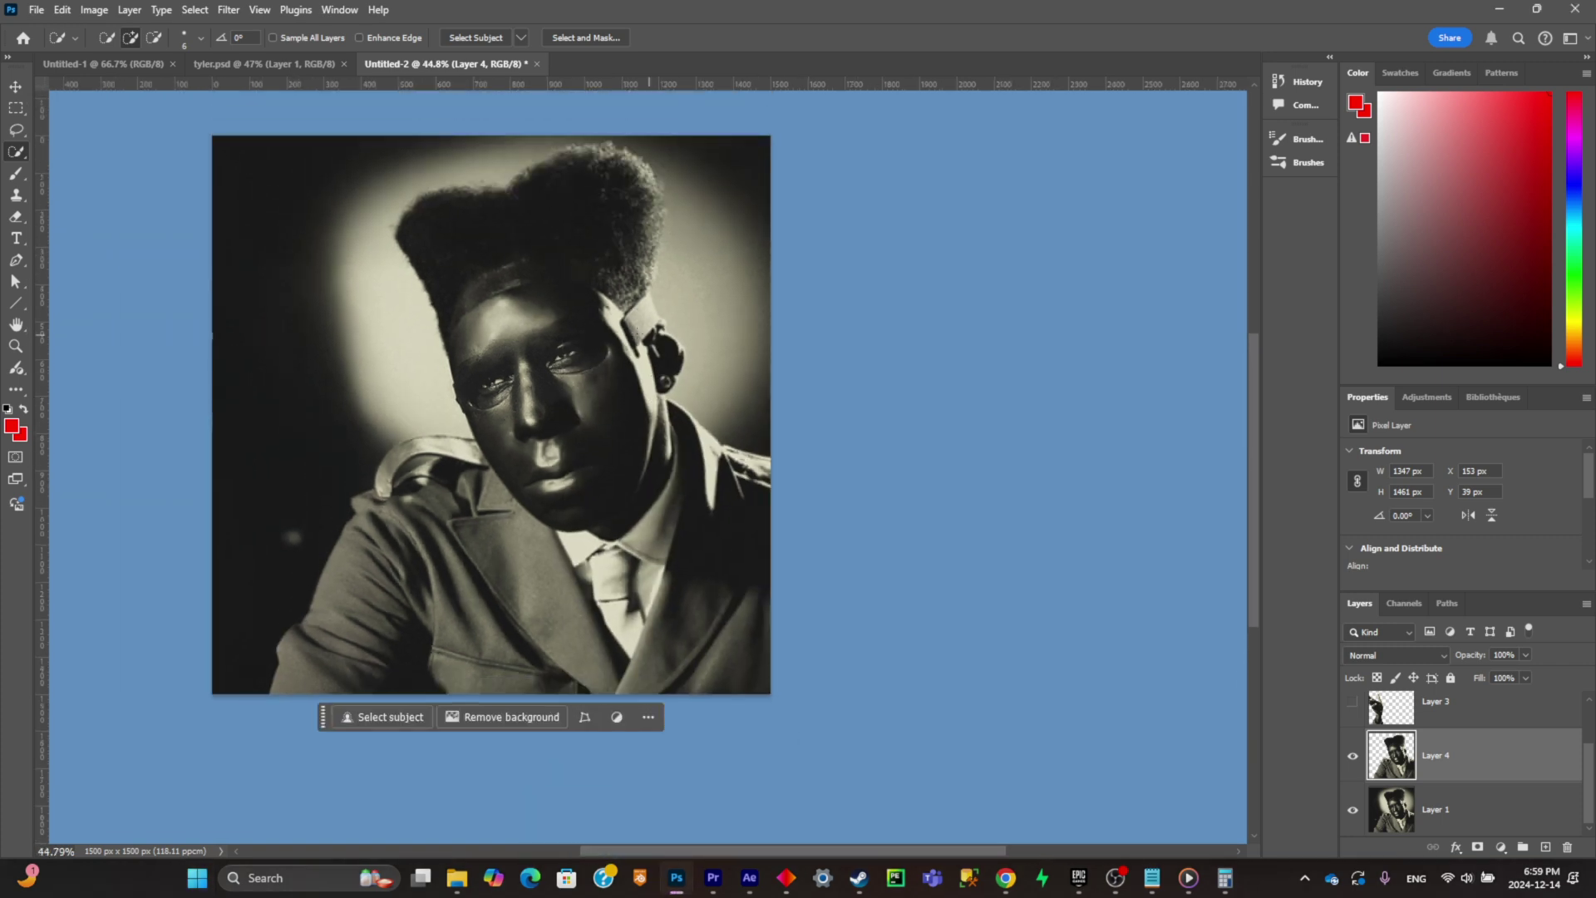
click(16, 130)
drag(248, 681, 294, 588)
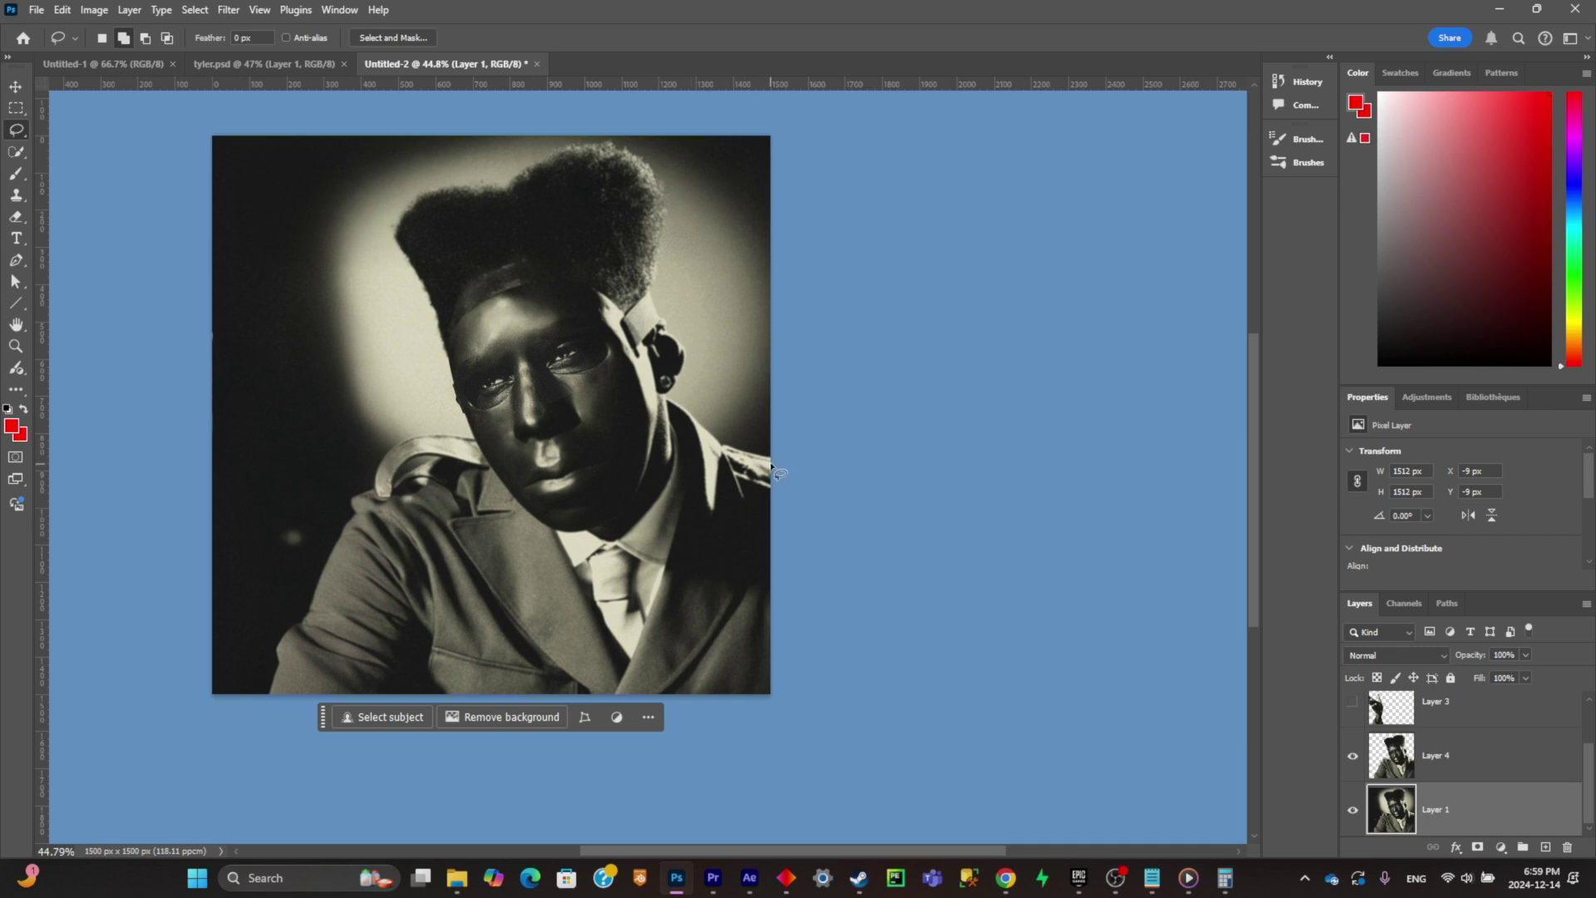
drag(777, 463, 701, 409)
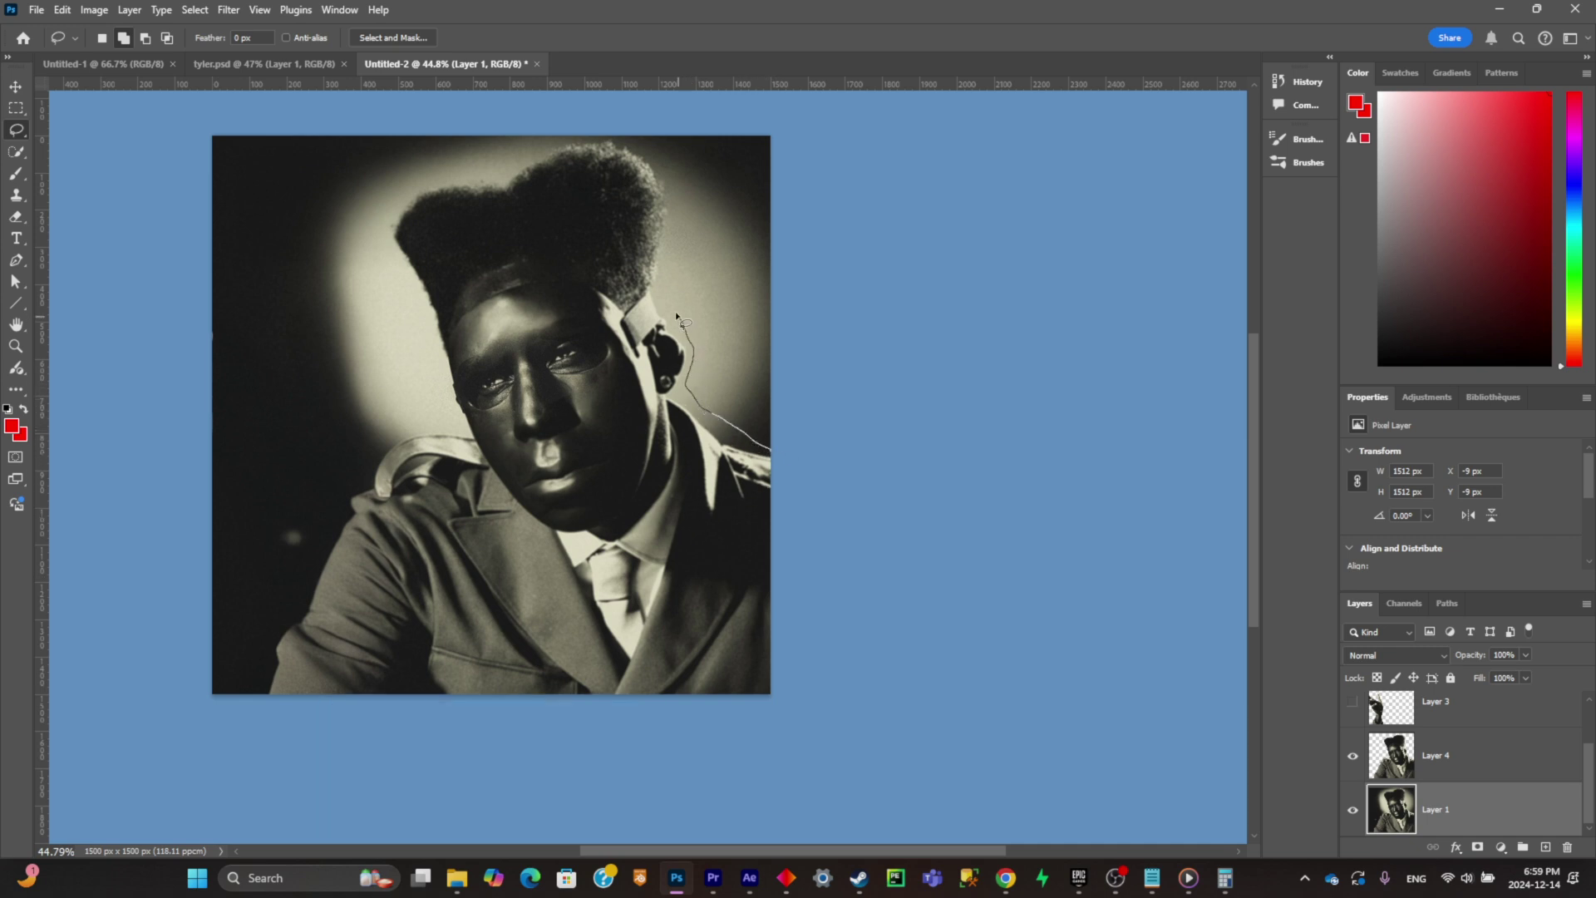
mouse_move(677, 318)
mouse_down()
mouse_move(664, 163)
mouse_move(608, 133)
mouse_move(536, 149)
mouse_move(407, 190)
mouse_move(376, 241)
mouse_move(439, 400)
mouse_up()
drag(439, 400, 439, 428)
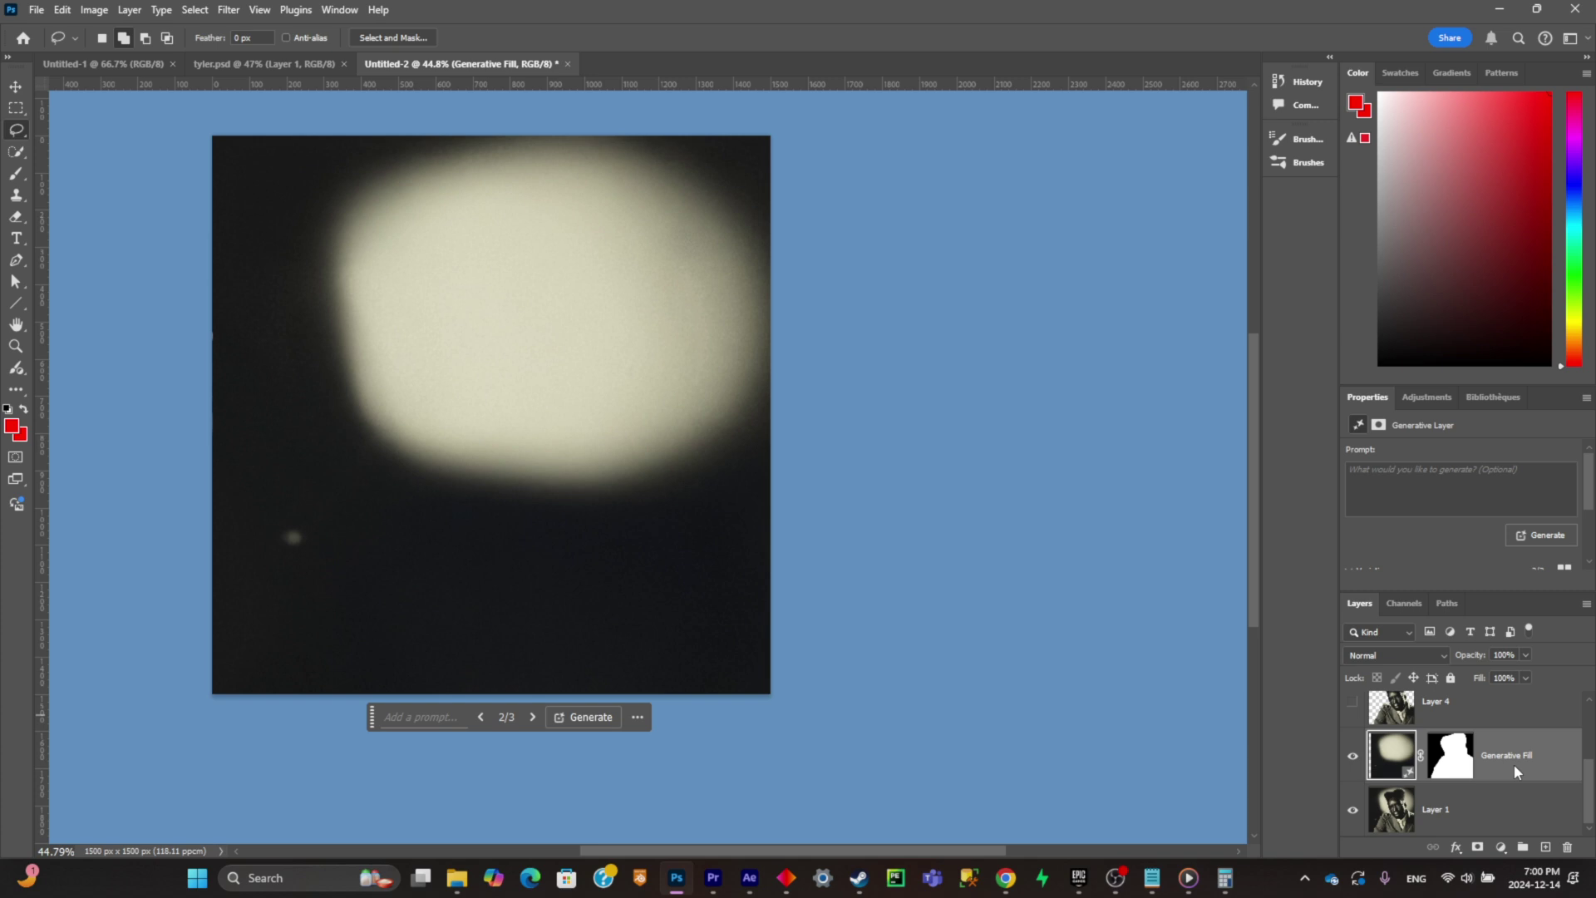
right_click(1513, 765)
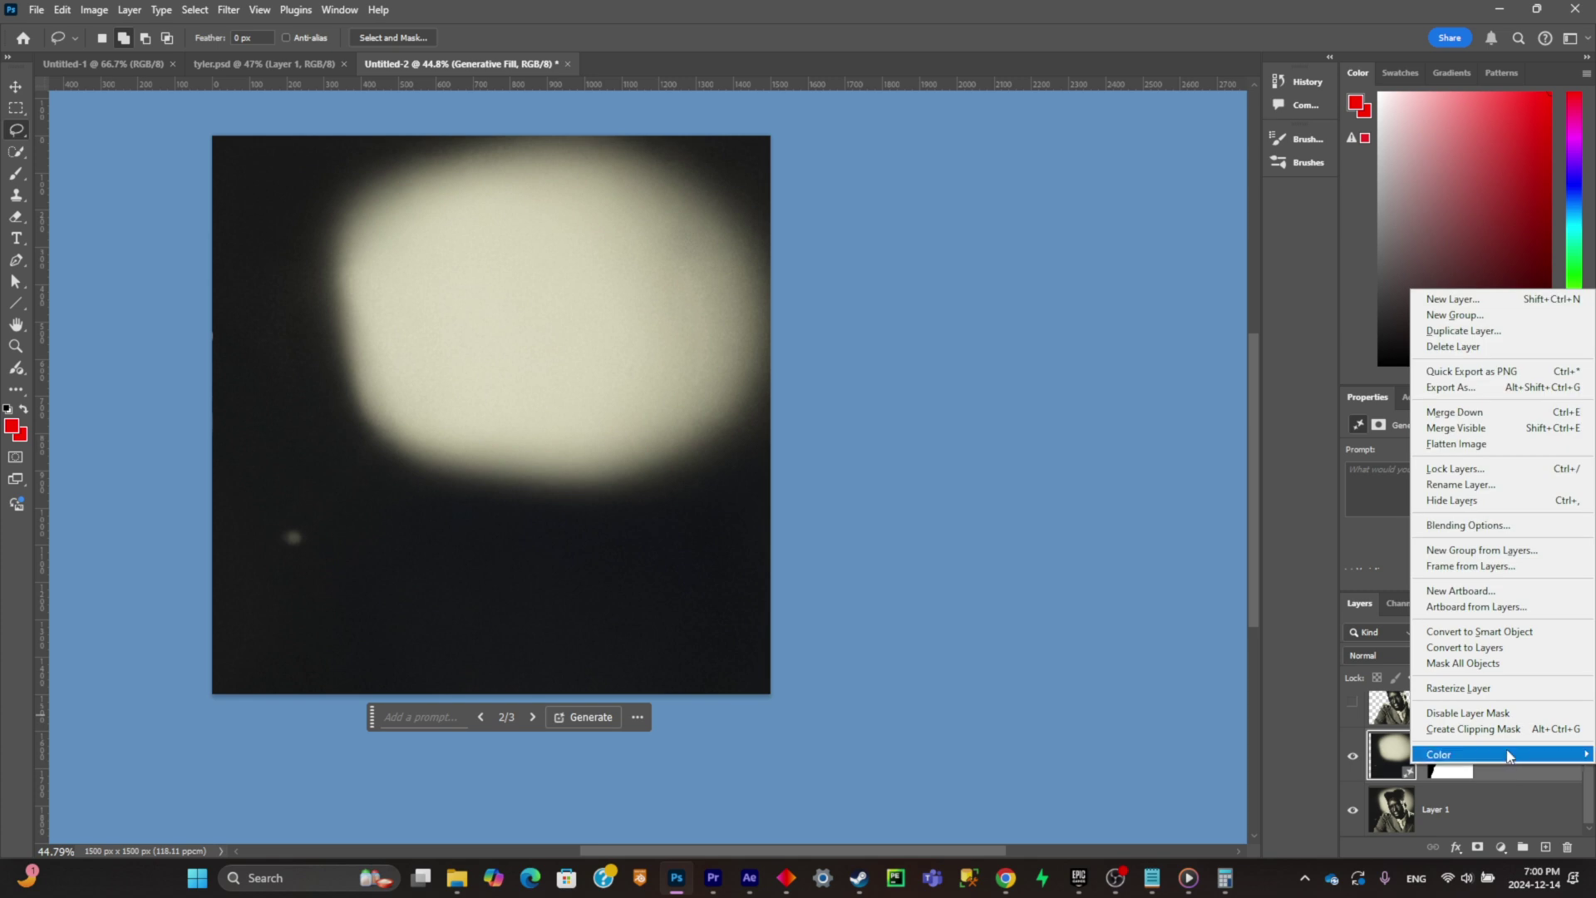
click(1496, 632)
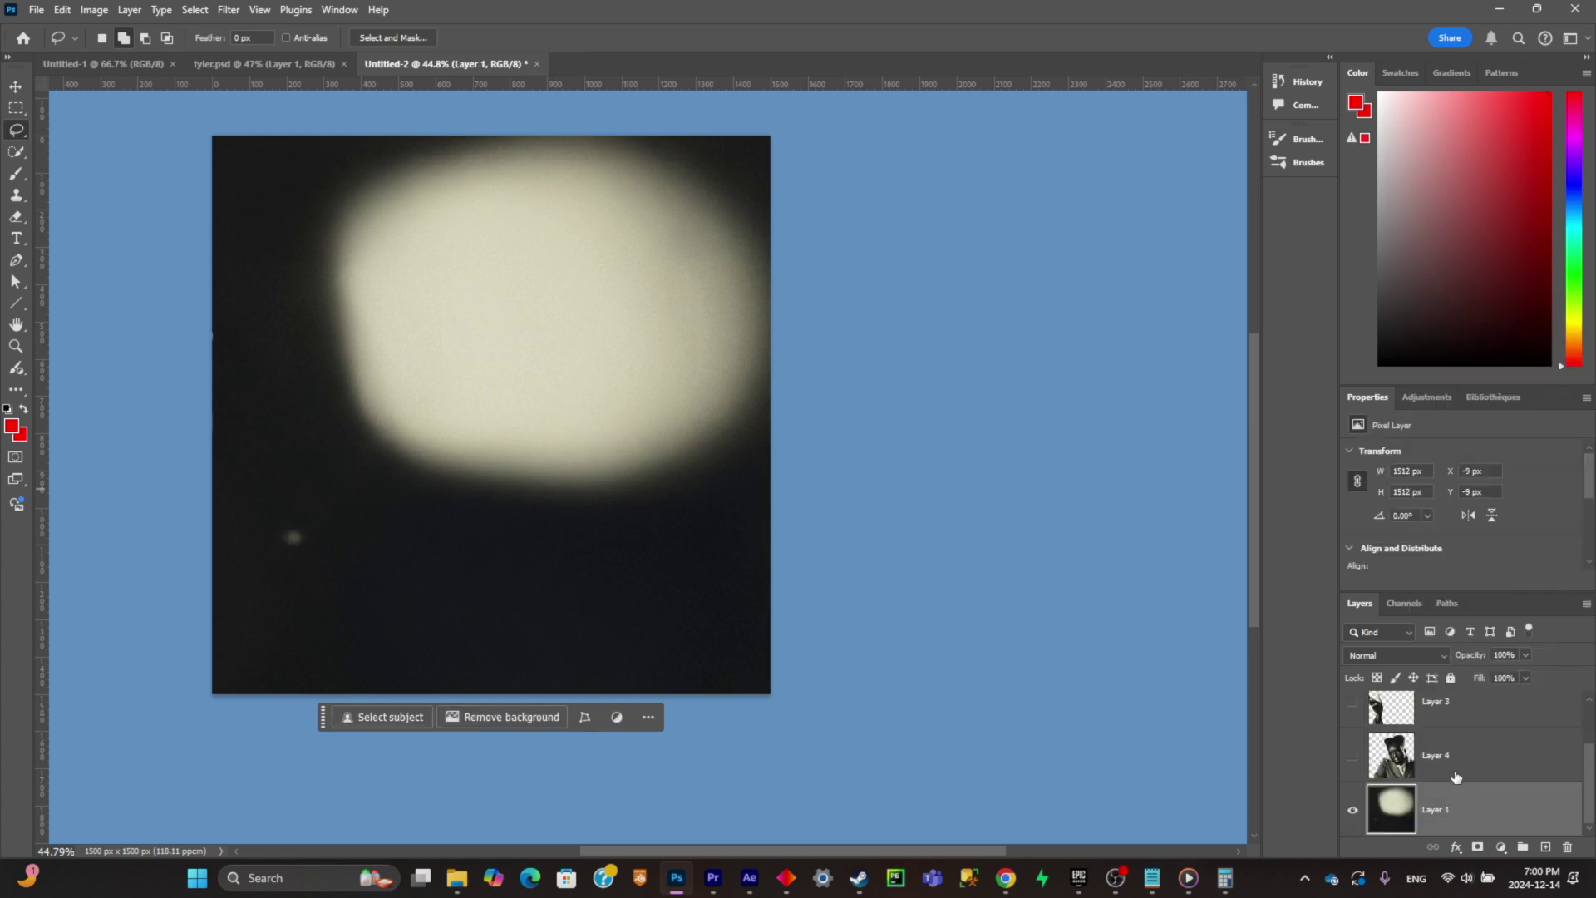
Step: Show the man, hand and title layers again and save the layered document as tyty.psd
click(1348, 760)
scroll(1429, 773, up, 1)
click(1354, 758)
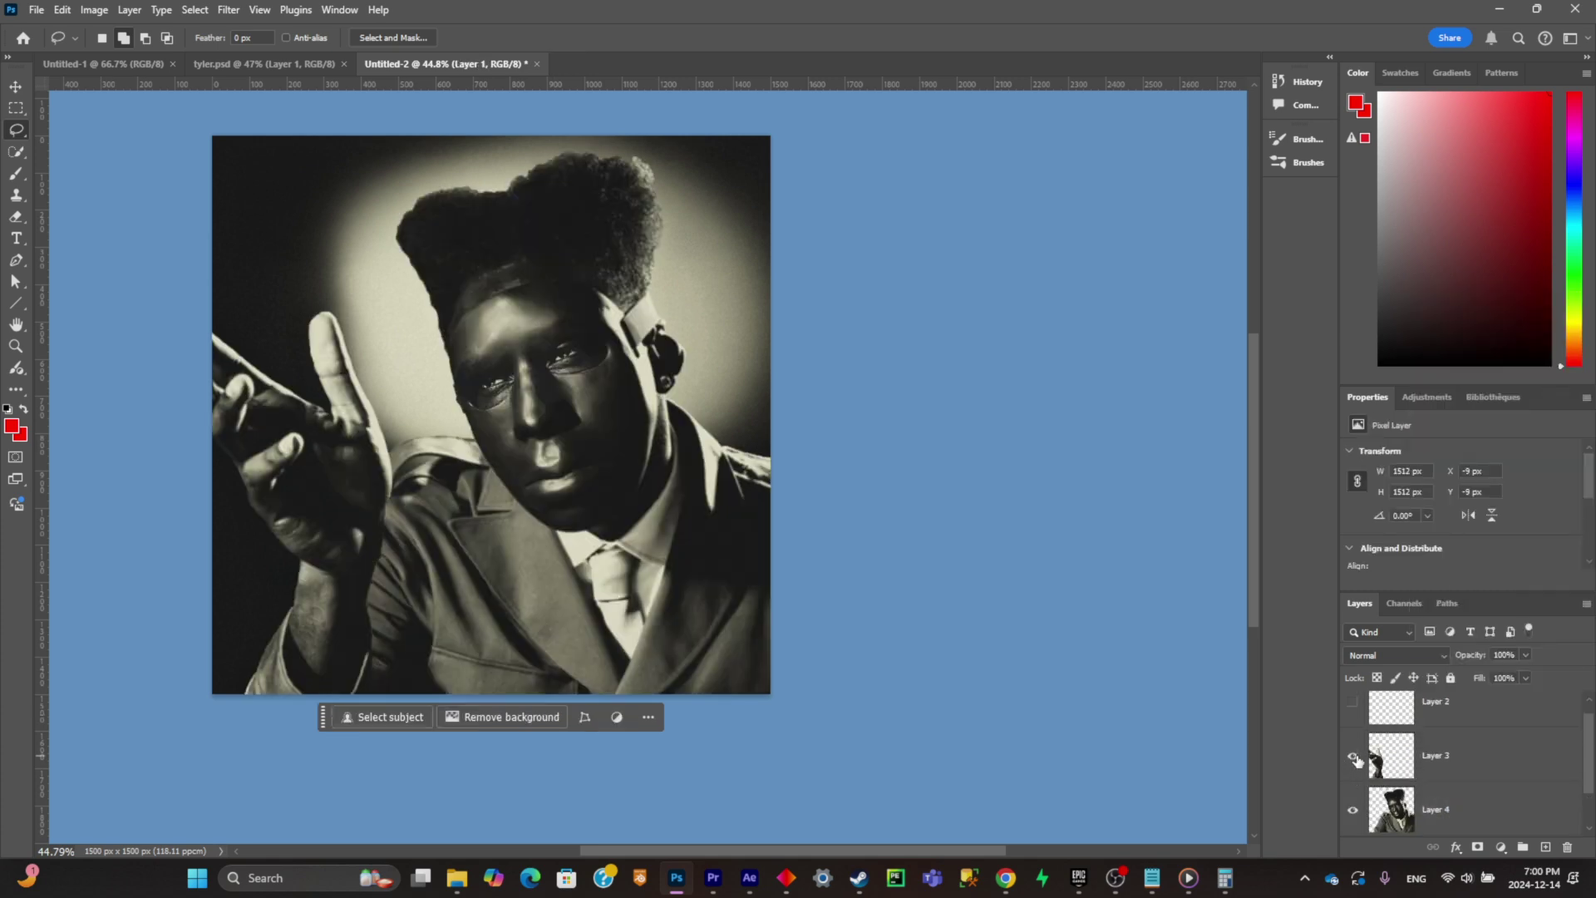
scroll(1463, 800, up, 1)
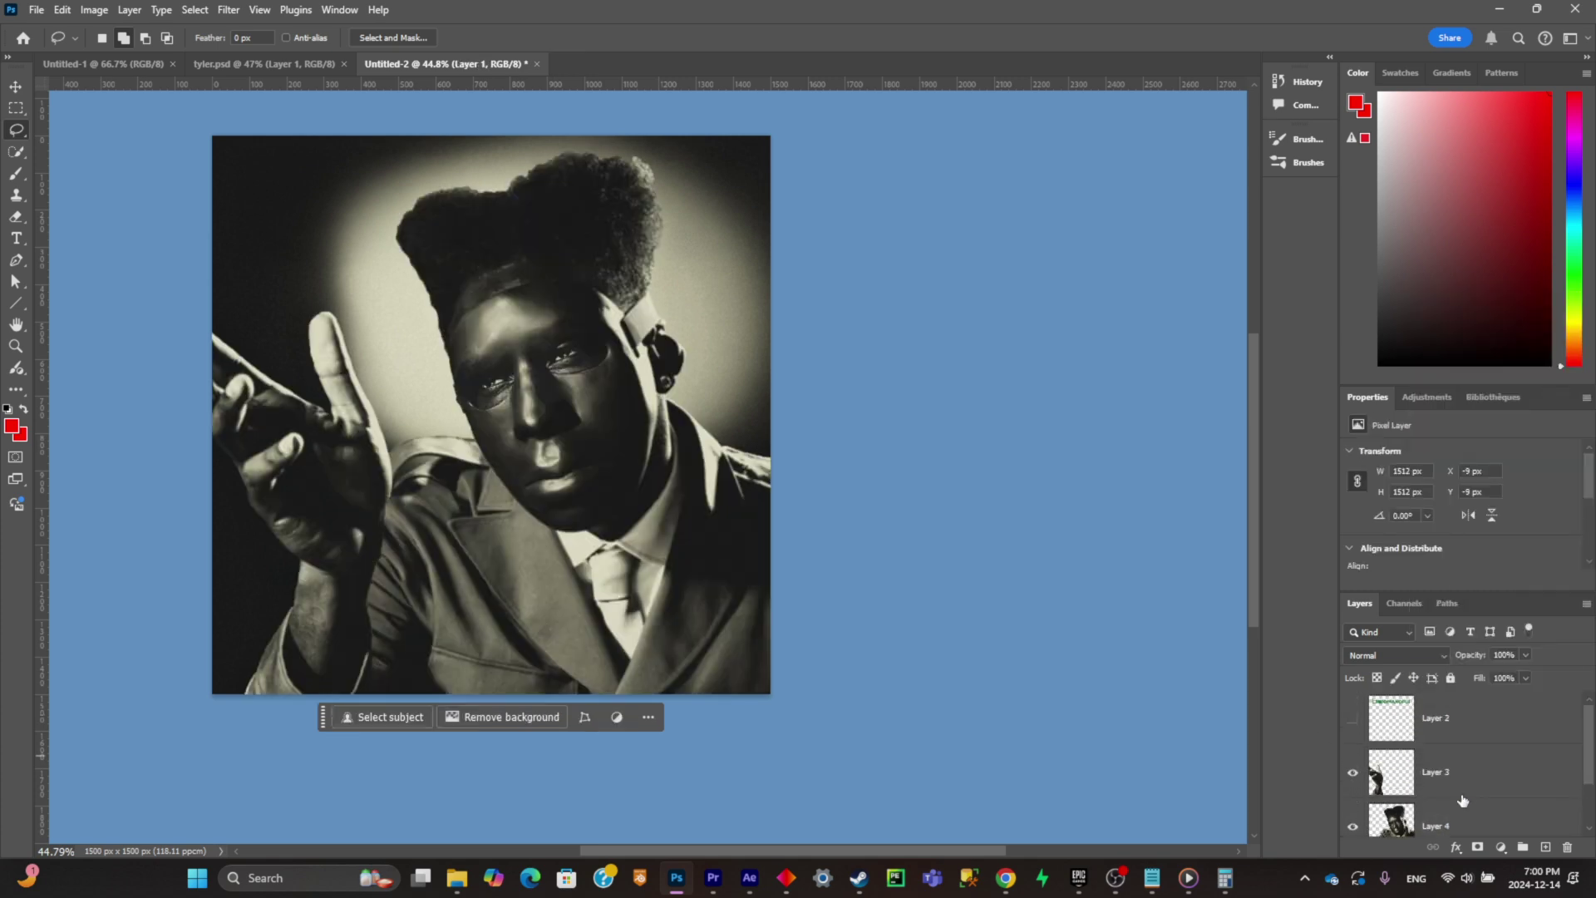
click(1369, 723)
click(1353, 718)
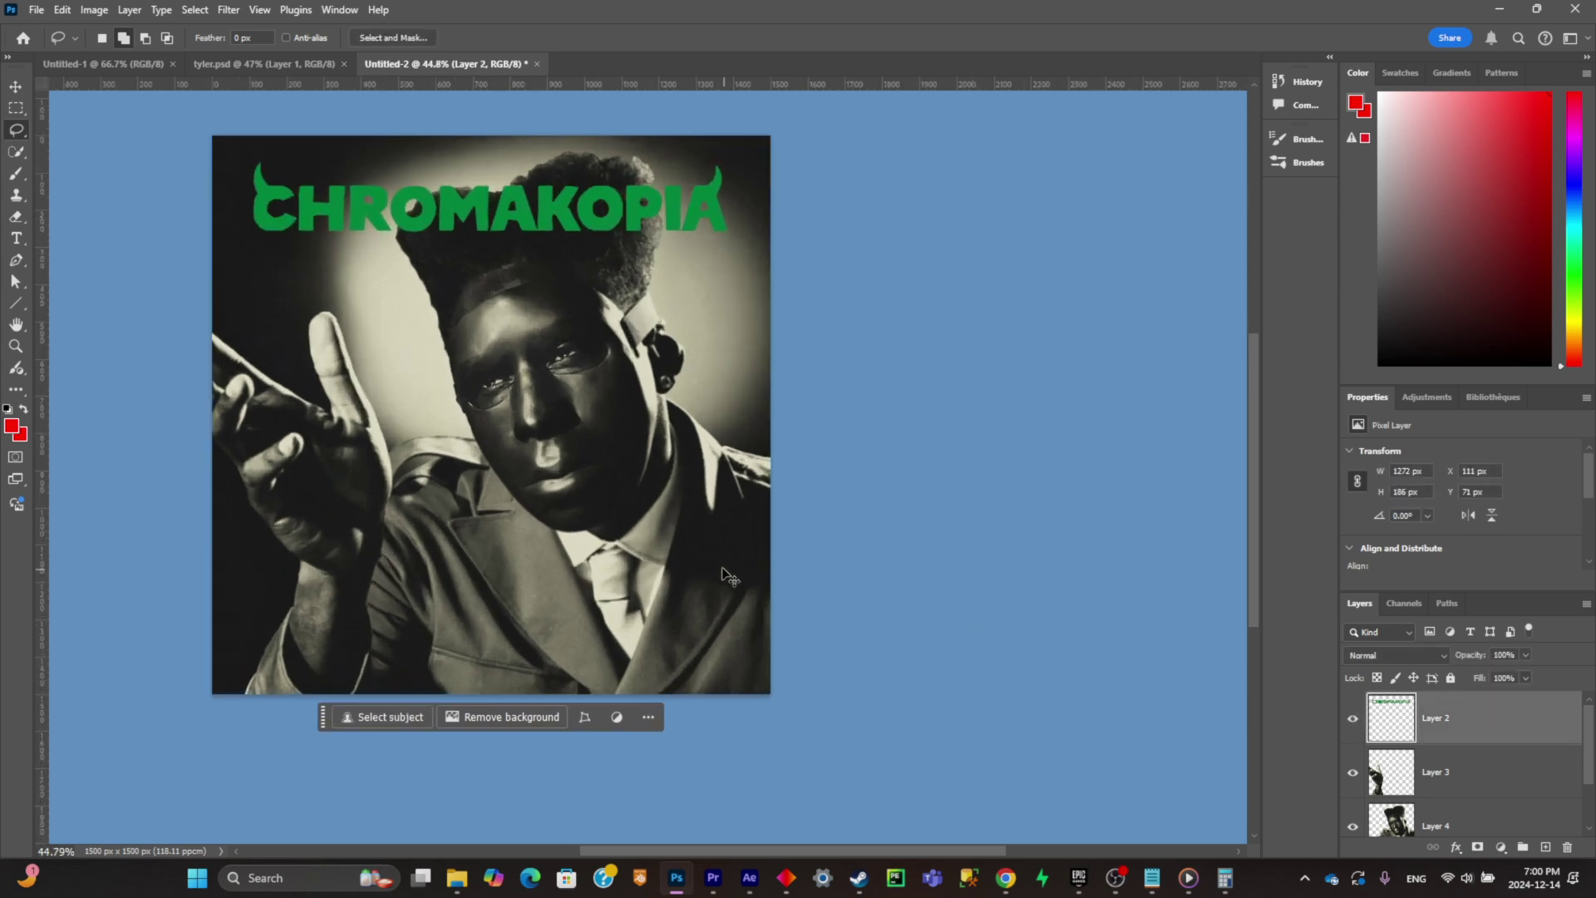
key(ctrl+shift+s)
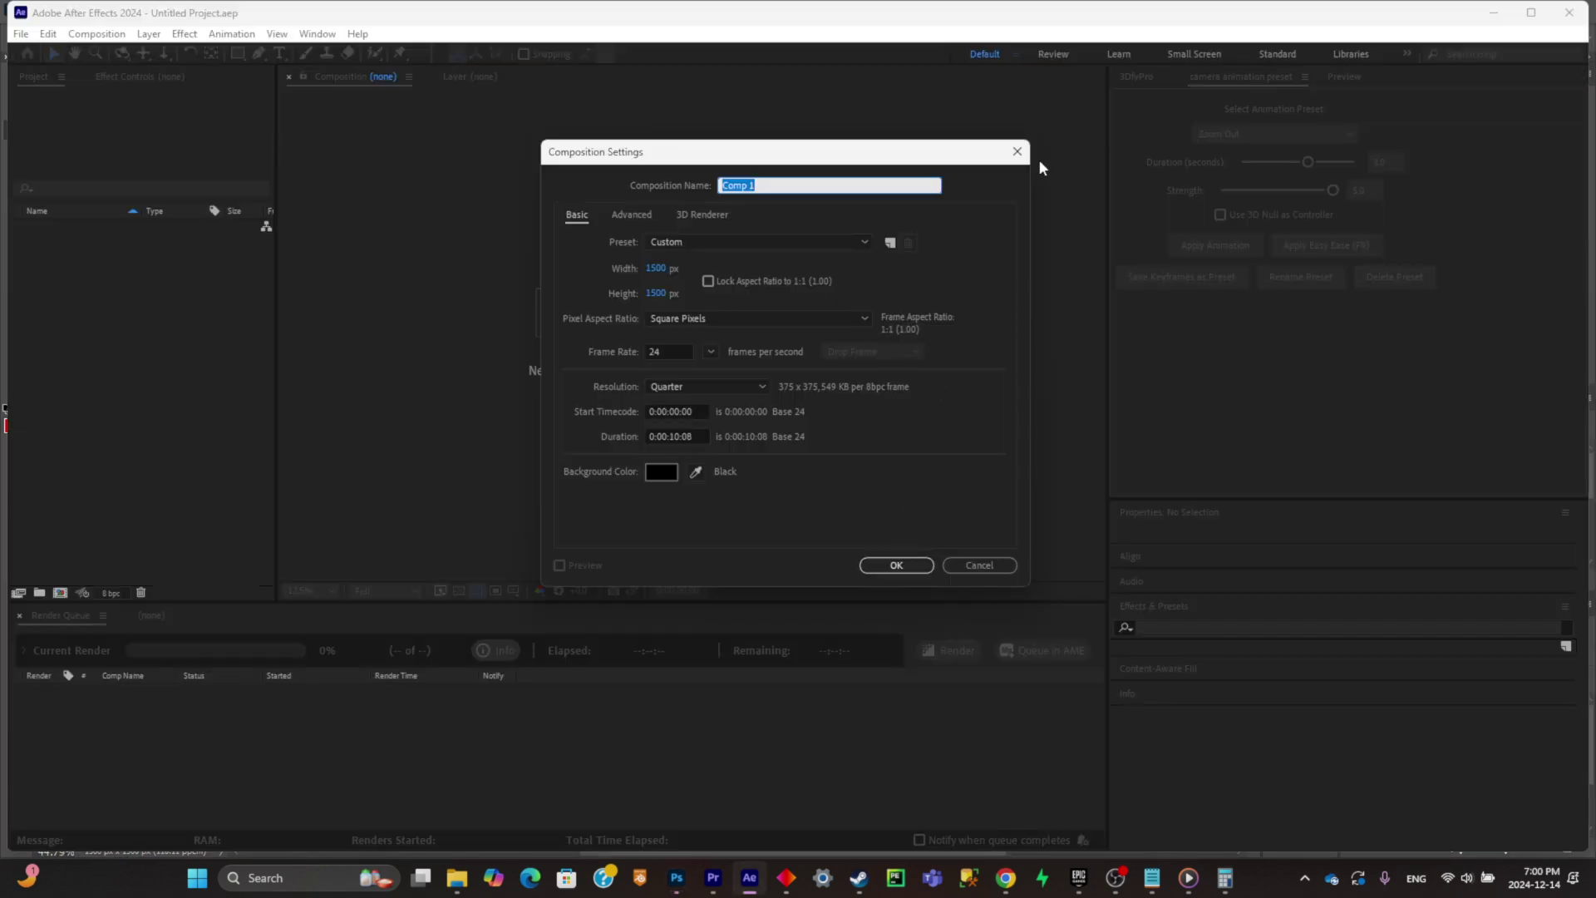
Step: In After Effects, create a 1500 × 1500 px, 24 fps composition and add tyty.psd as a Composition with Editable Layer Styles
click(896, 562)
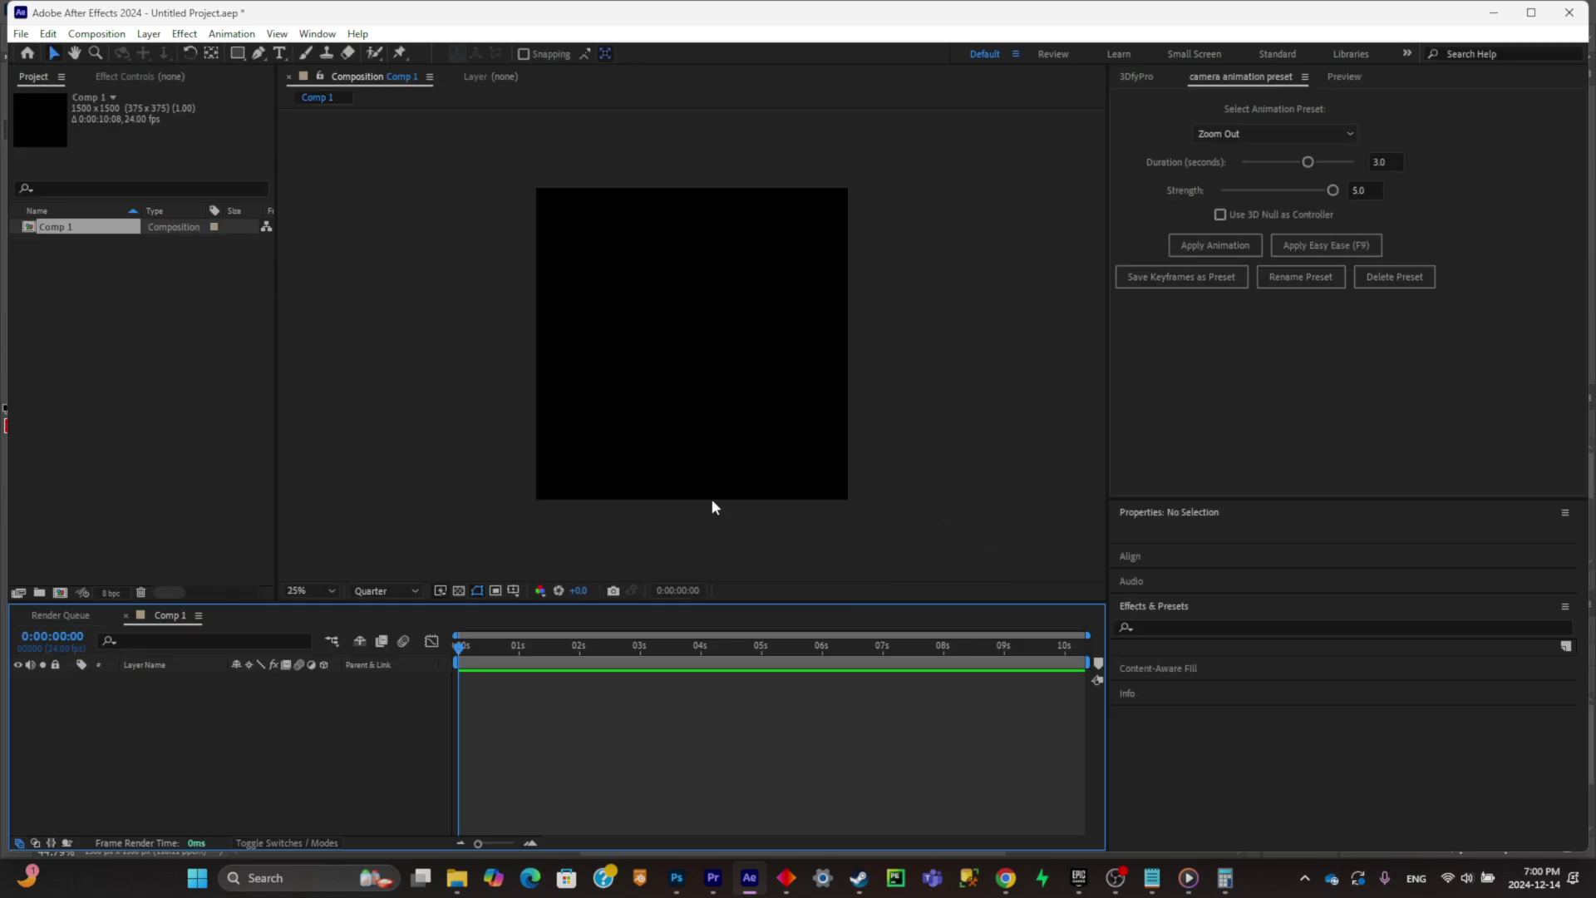
scroll(592, 474, down, 2)
click(456, 878)
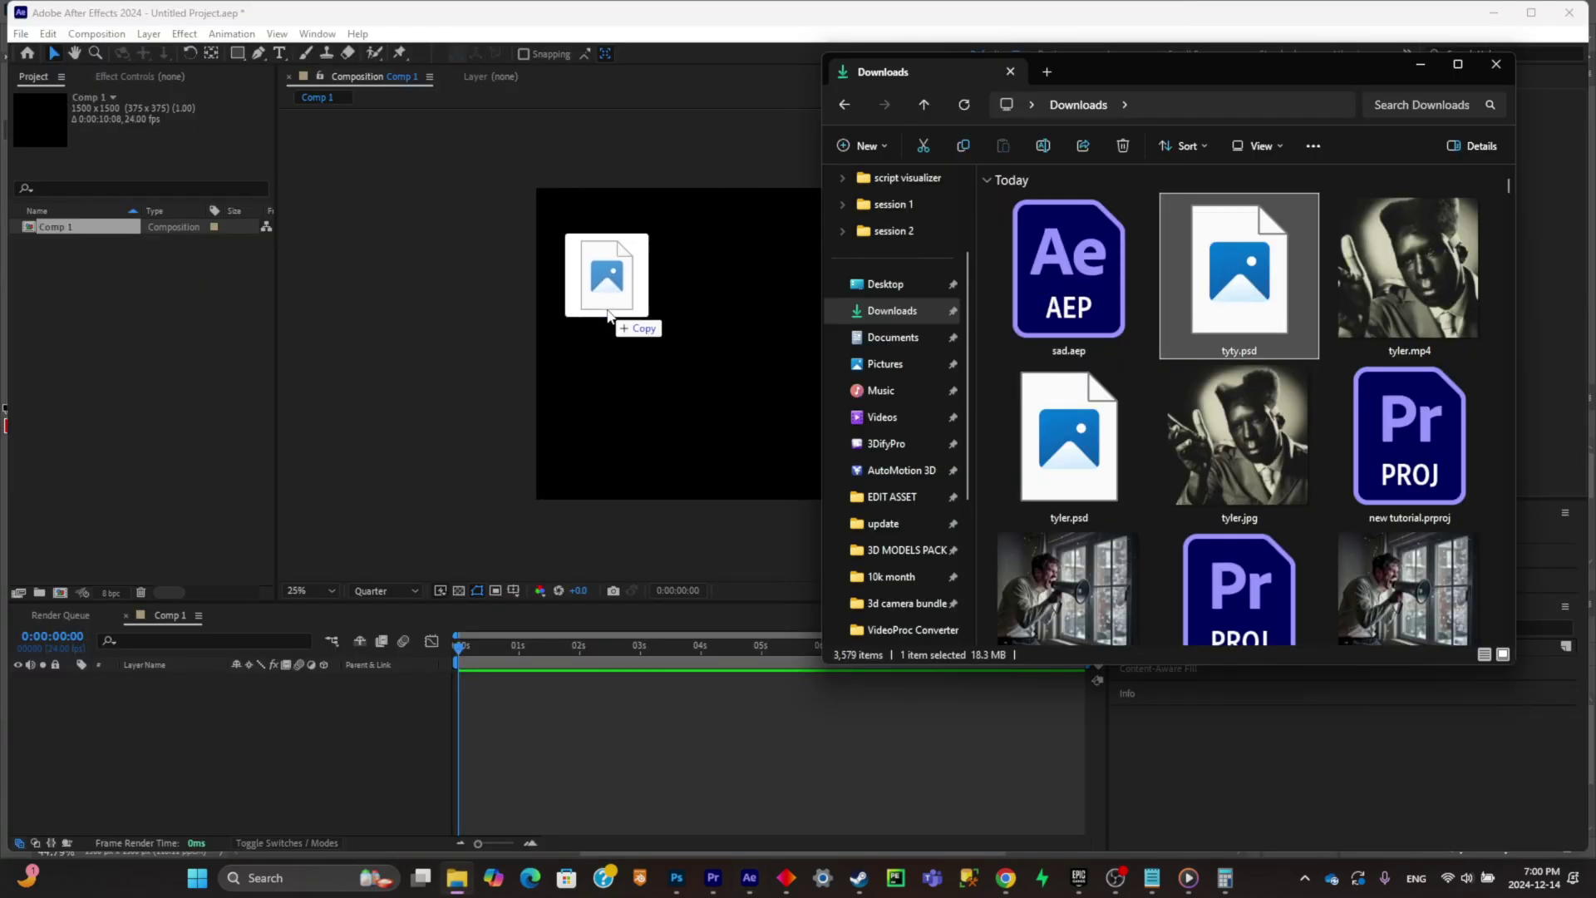
drag(612, 321, 357, 769)
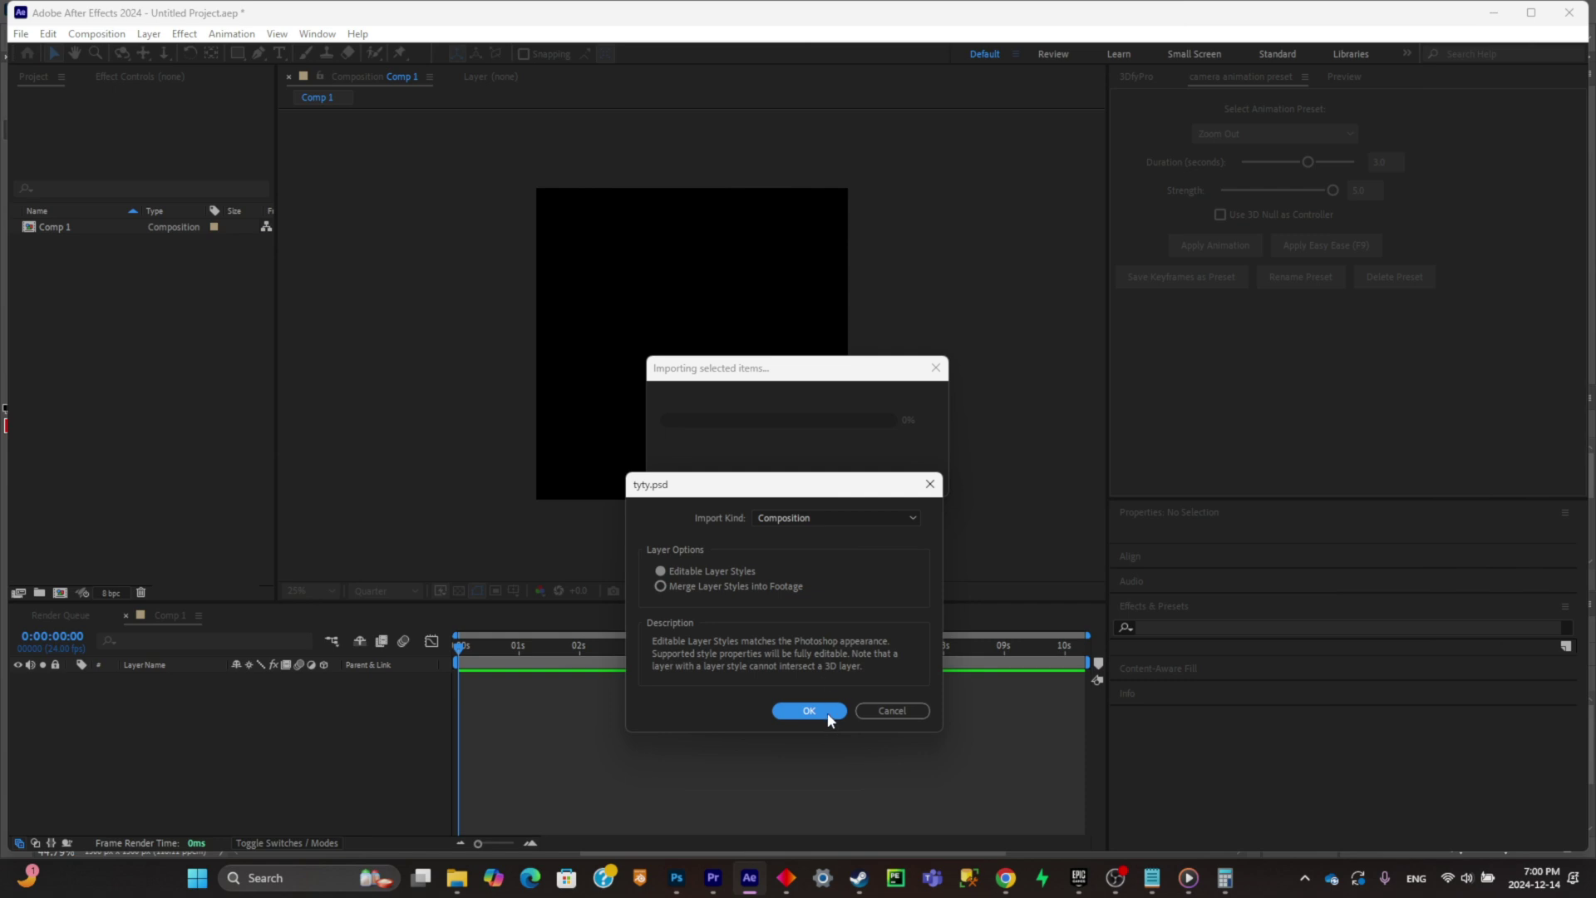
click(808, 710)
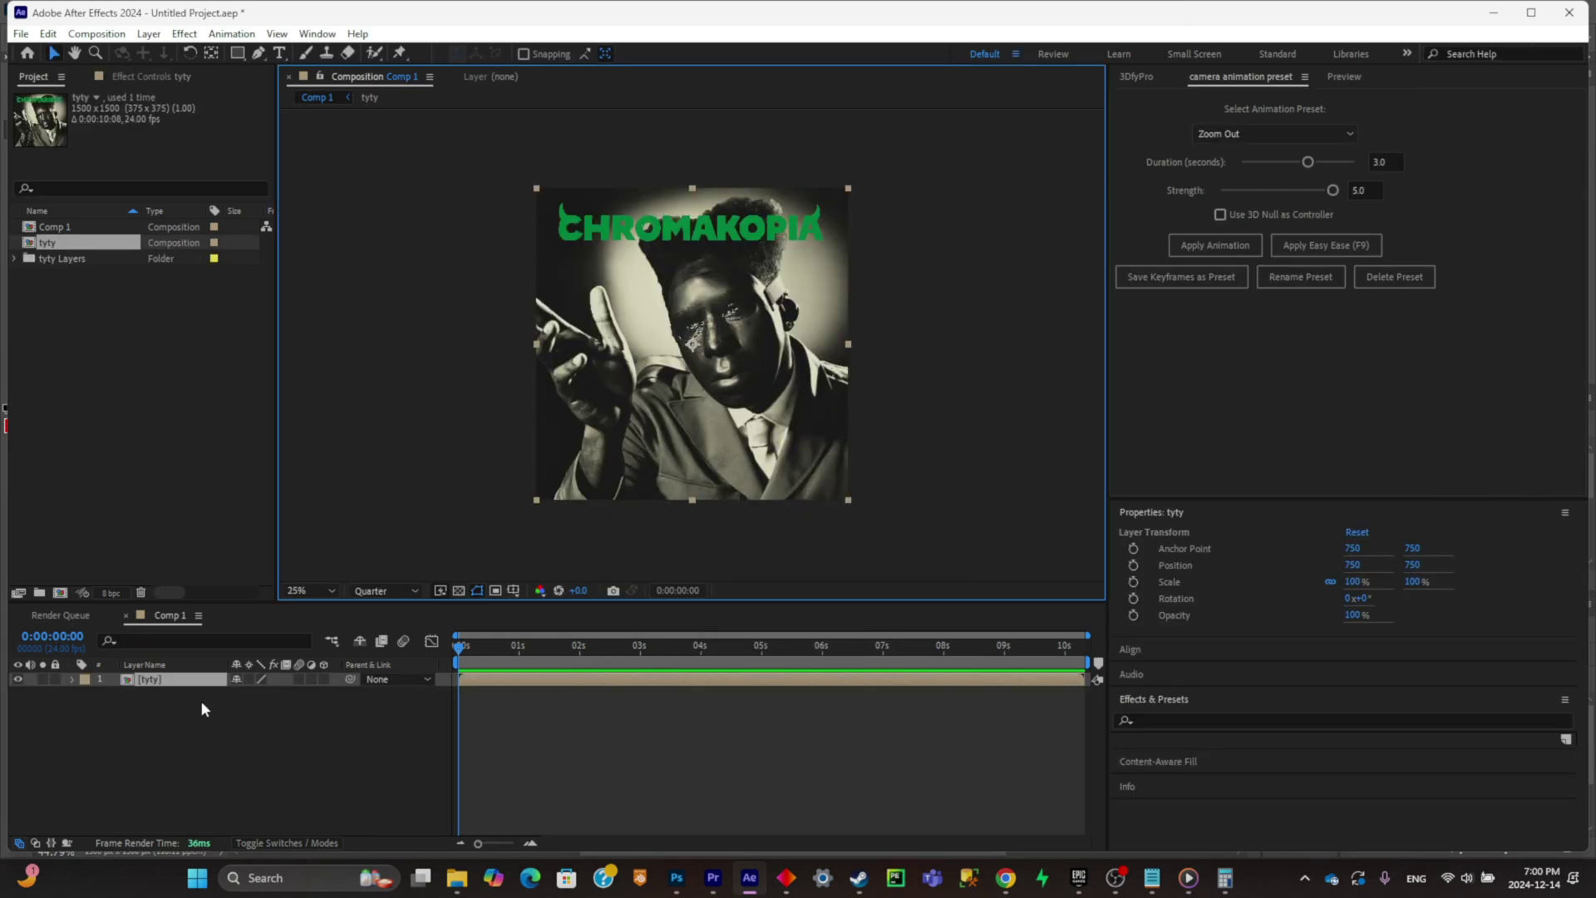
Step: Open the nested tyty composition and create a 3D camera and 3D layers from its layers with 3DfyPro
double_click(166, 679)
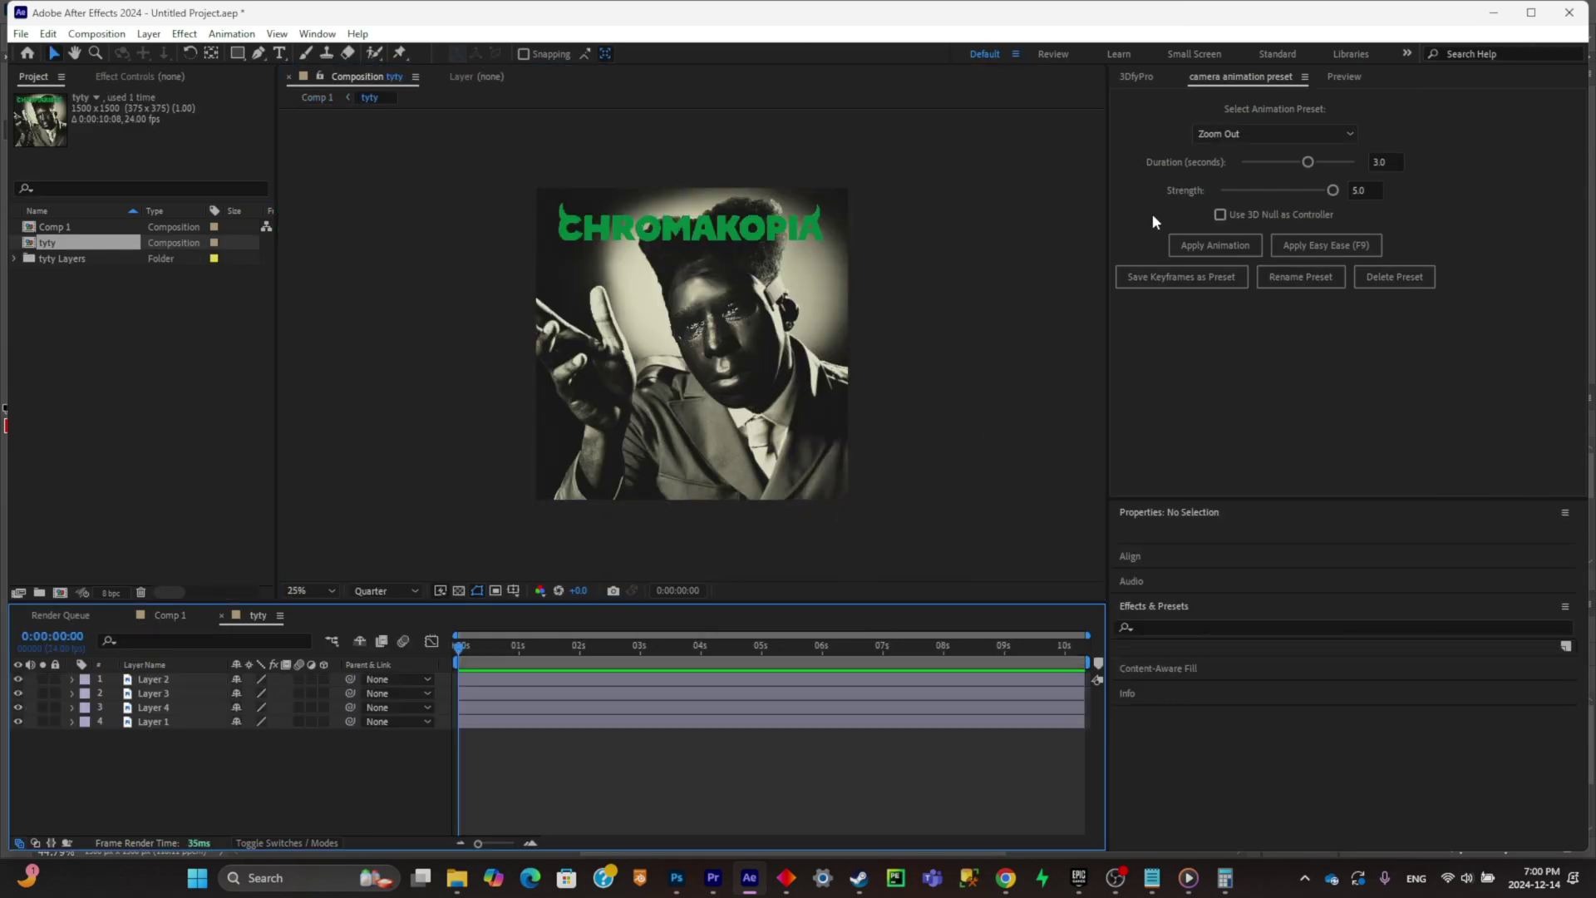
click(1134, 77)
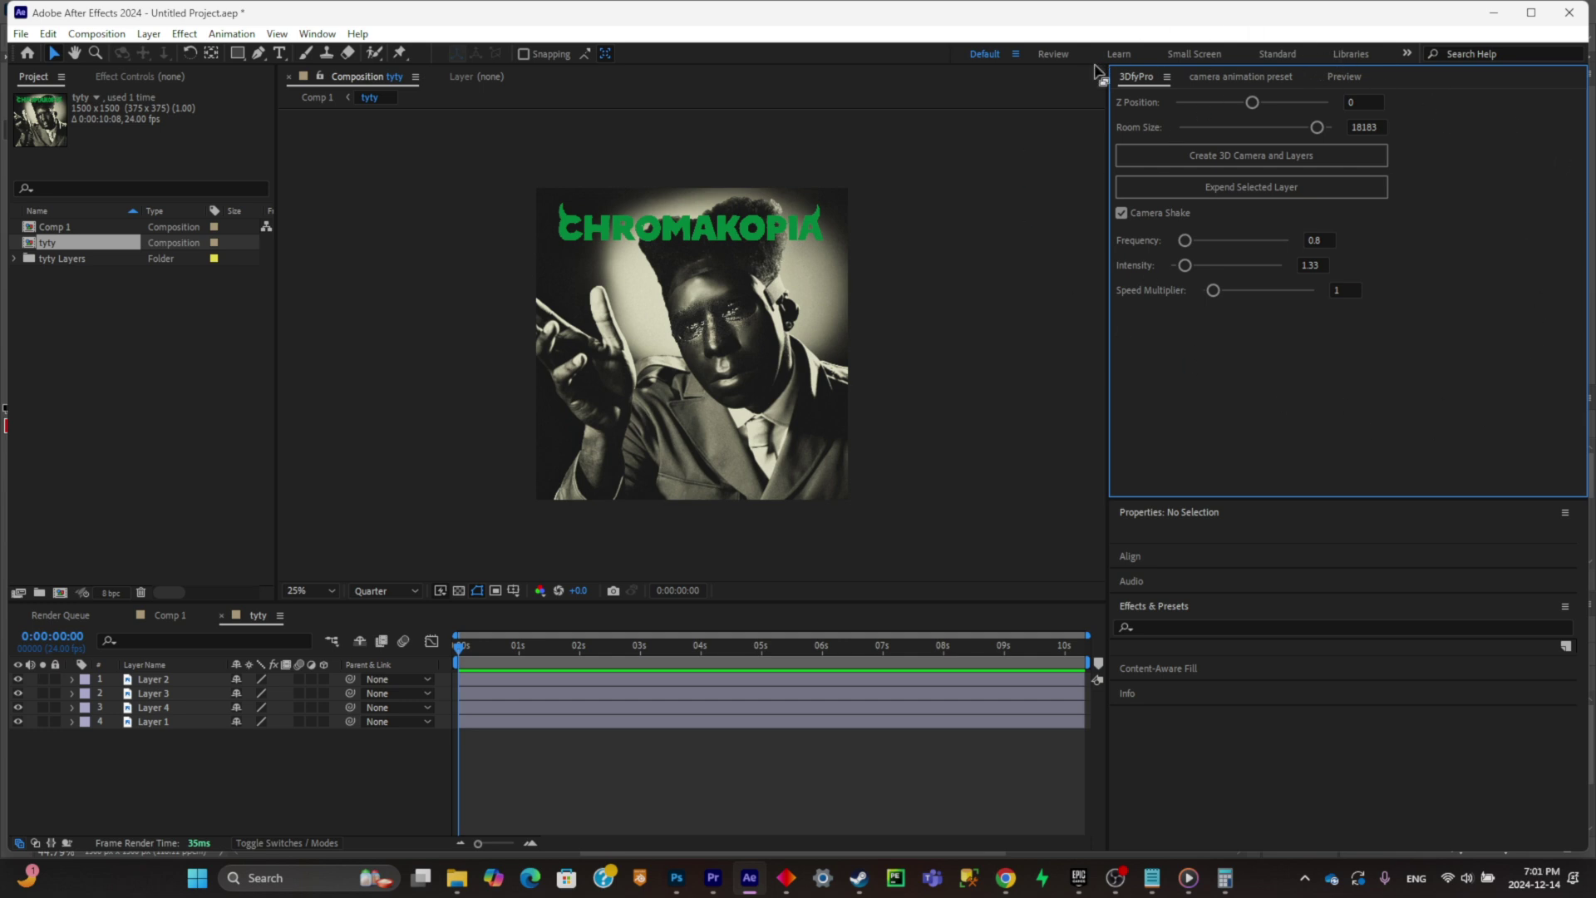
click(1070, 467)
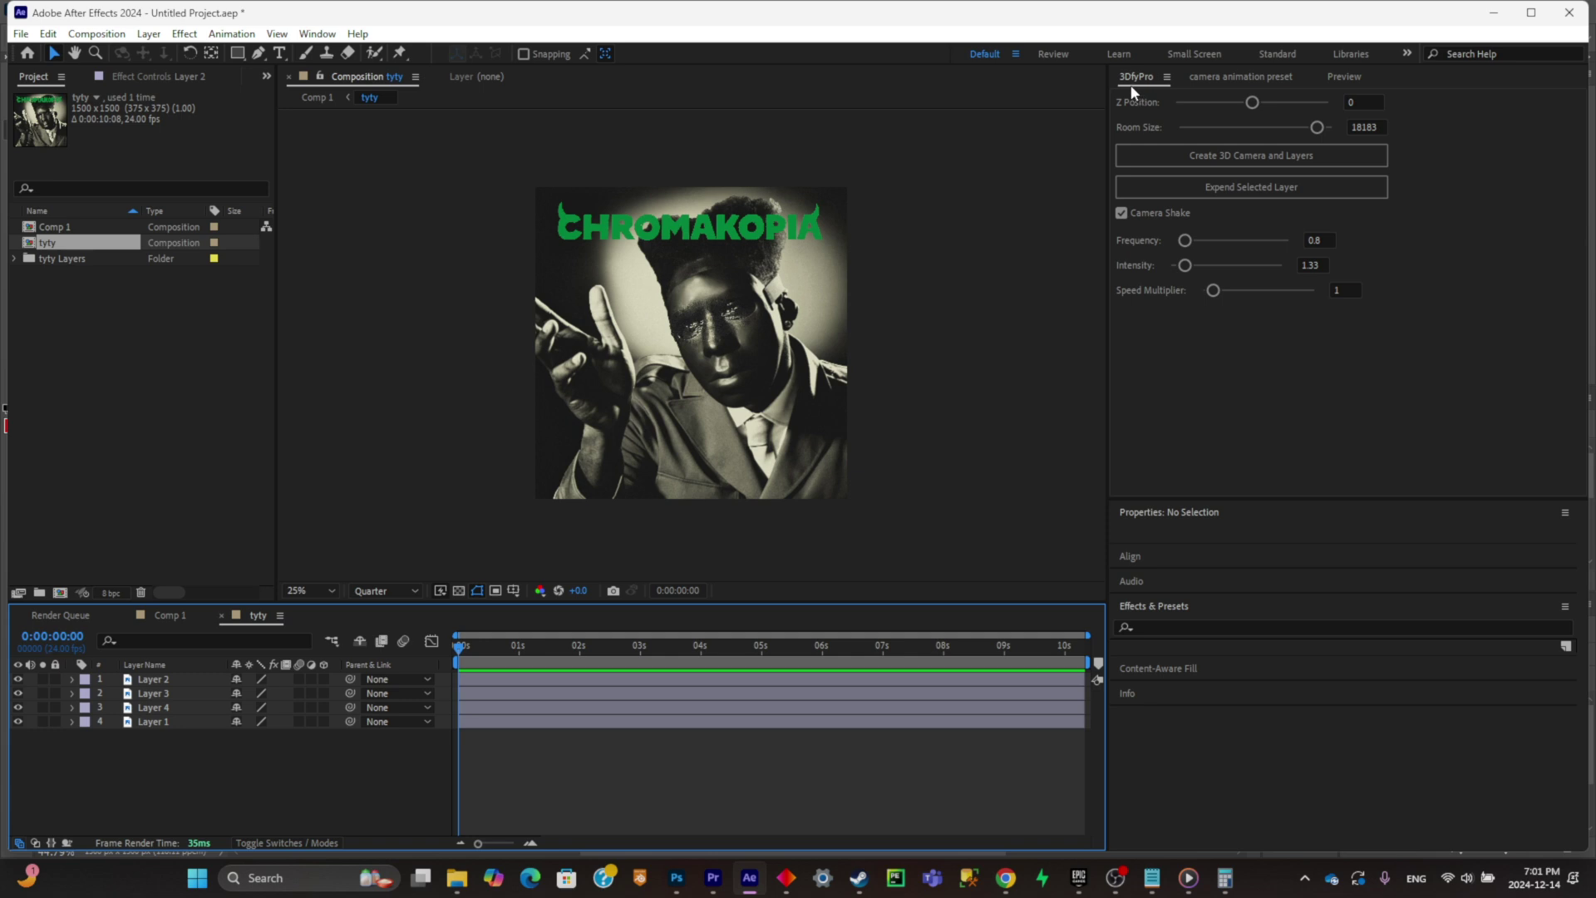
click(1205, 74)
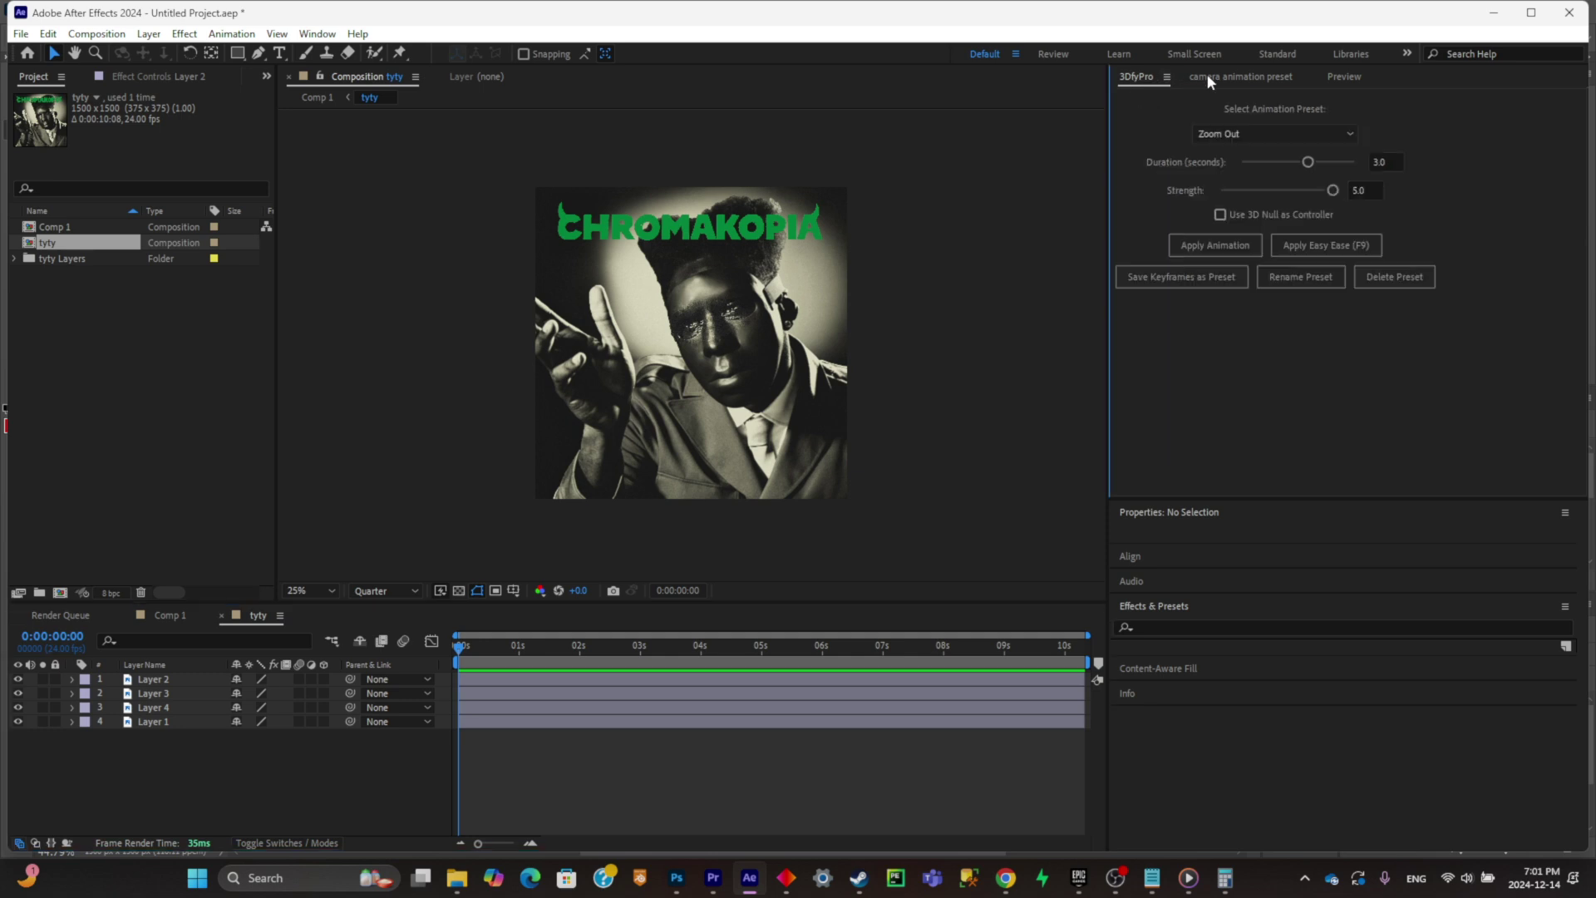
click(1137, 77)
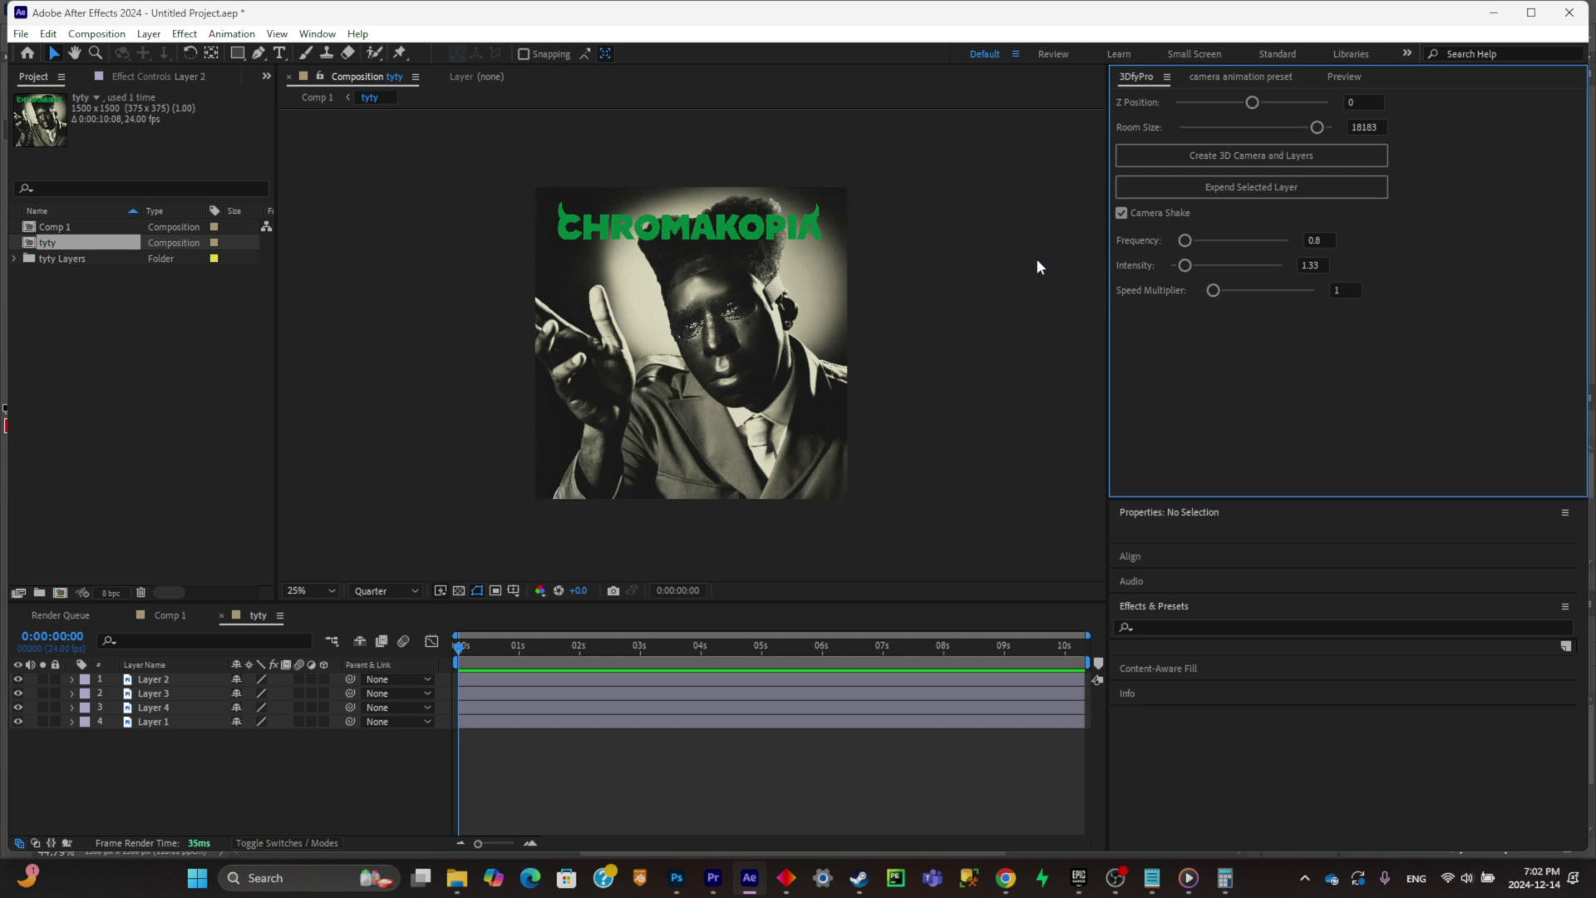
click(1143, 163)
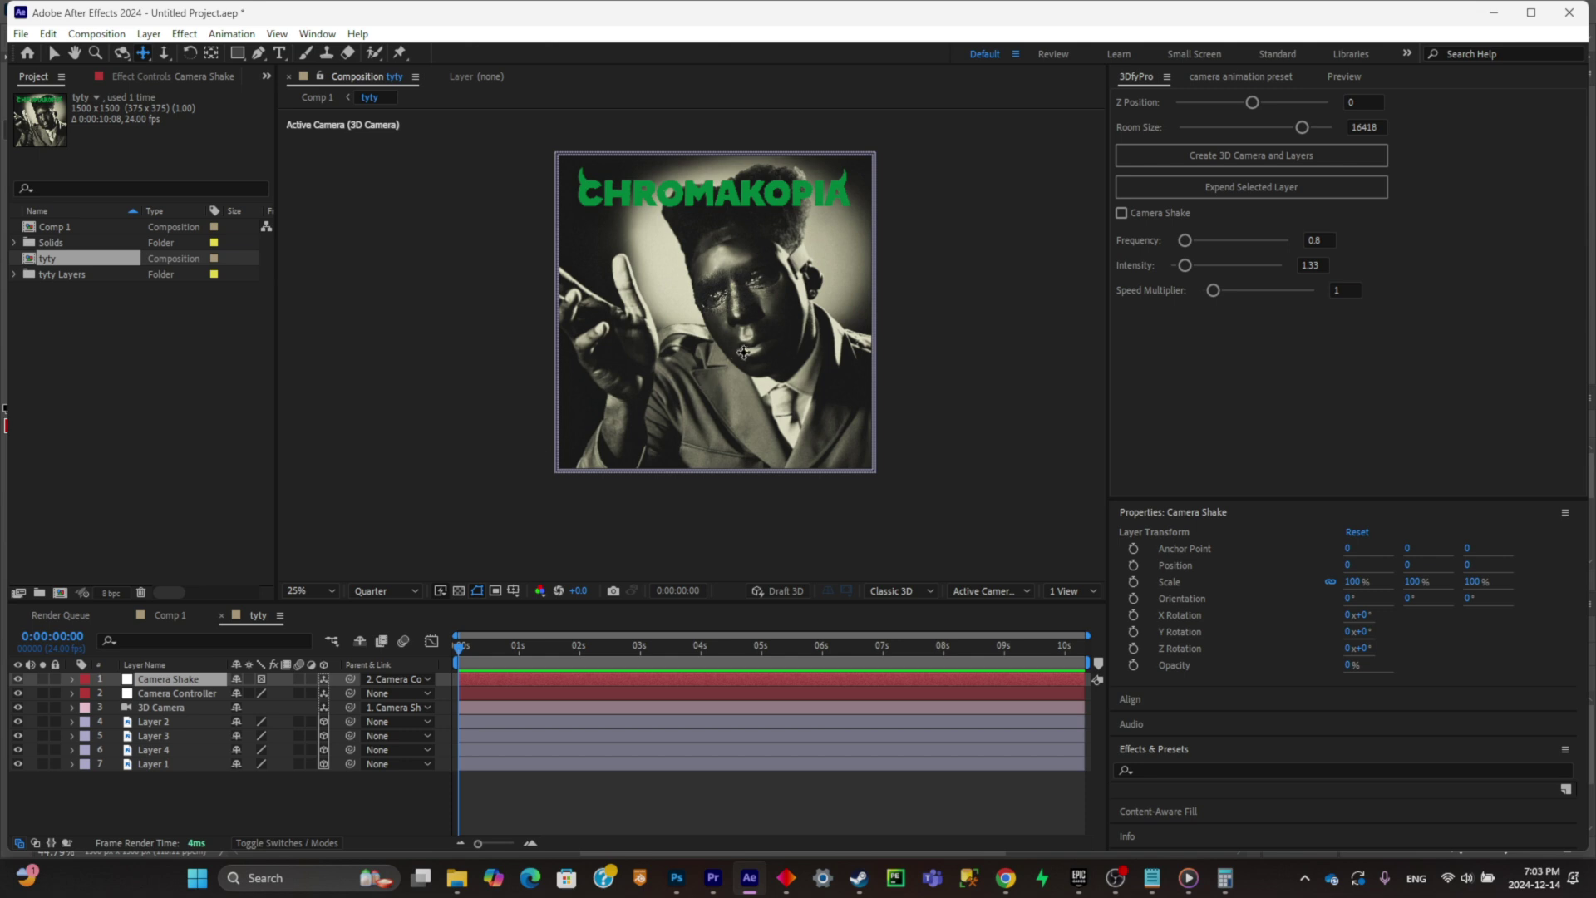
drag(741, 352, 795, 358)
key(ctrl+z)
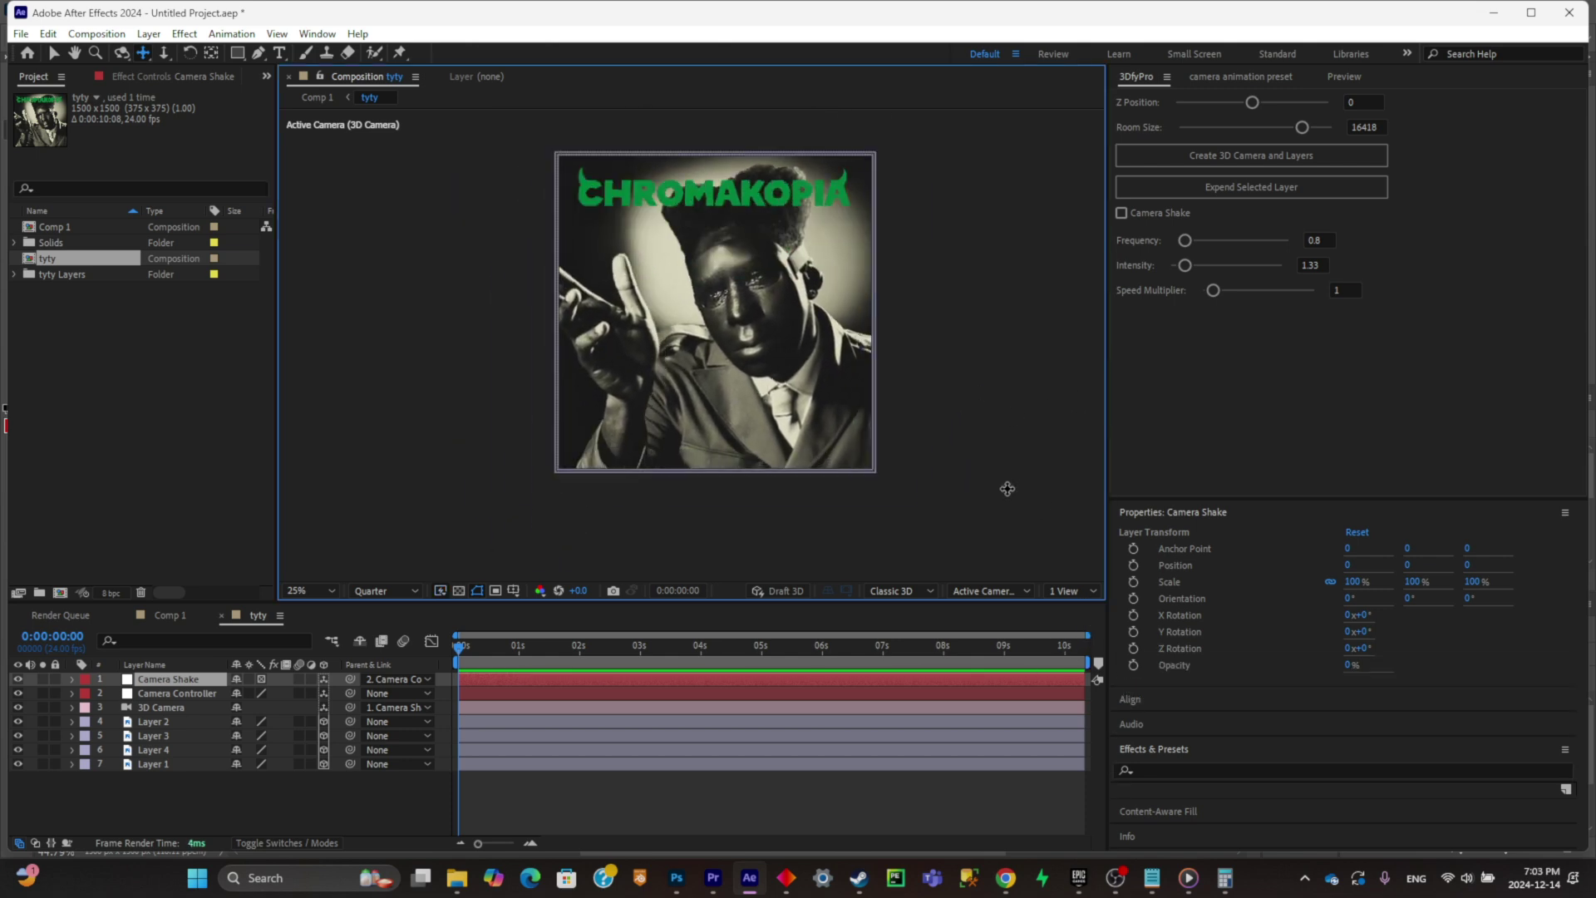
Step: Switch to 2 Views and frame the camera and the spaced layers in the Top view
click(1094, 591)
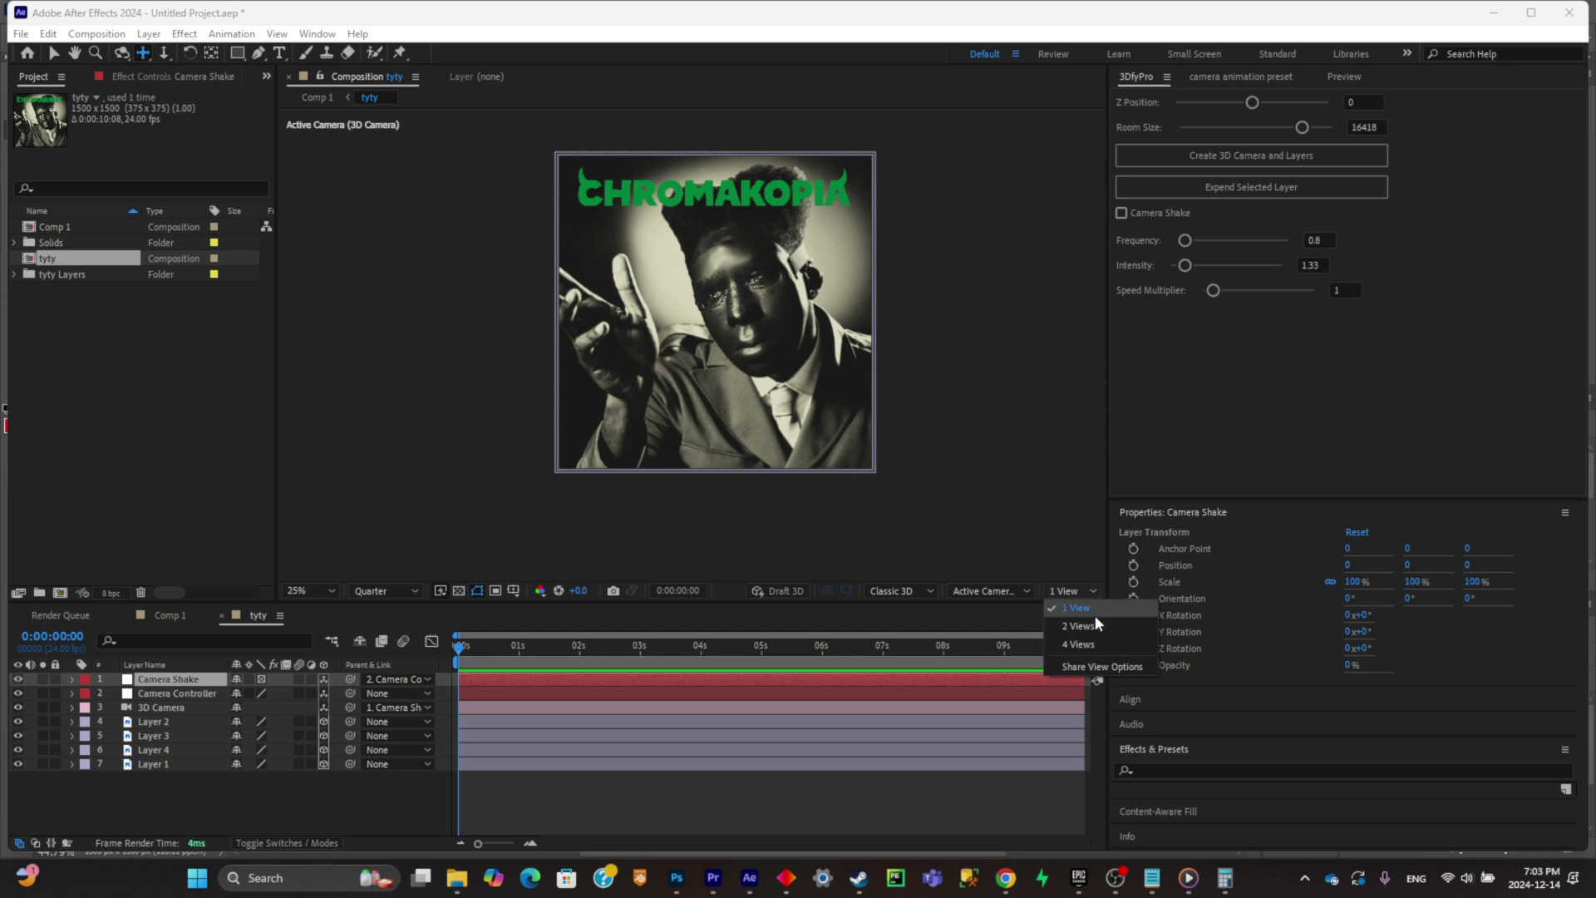
click(1094, 615)
scroll(955, 360, down, 1)
drag(952, 355, 942, 466)
drag(967, 322, 934, 398)
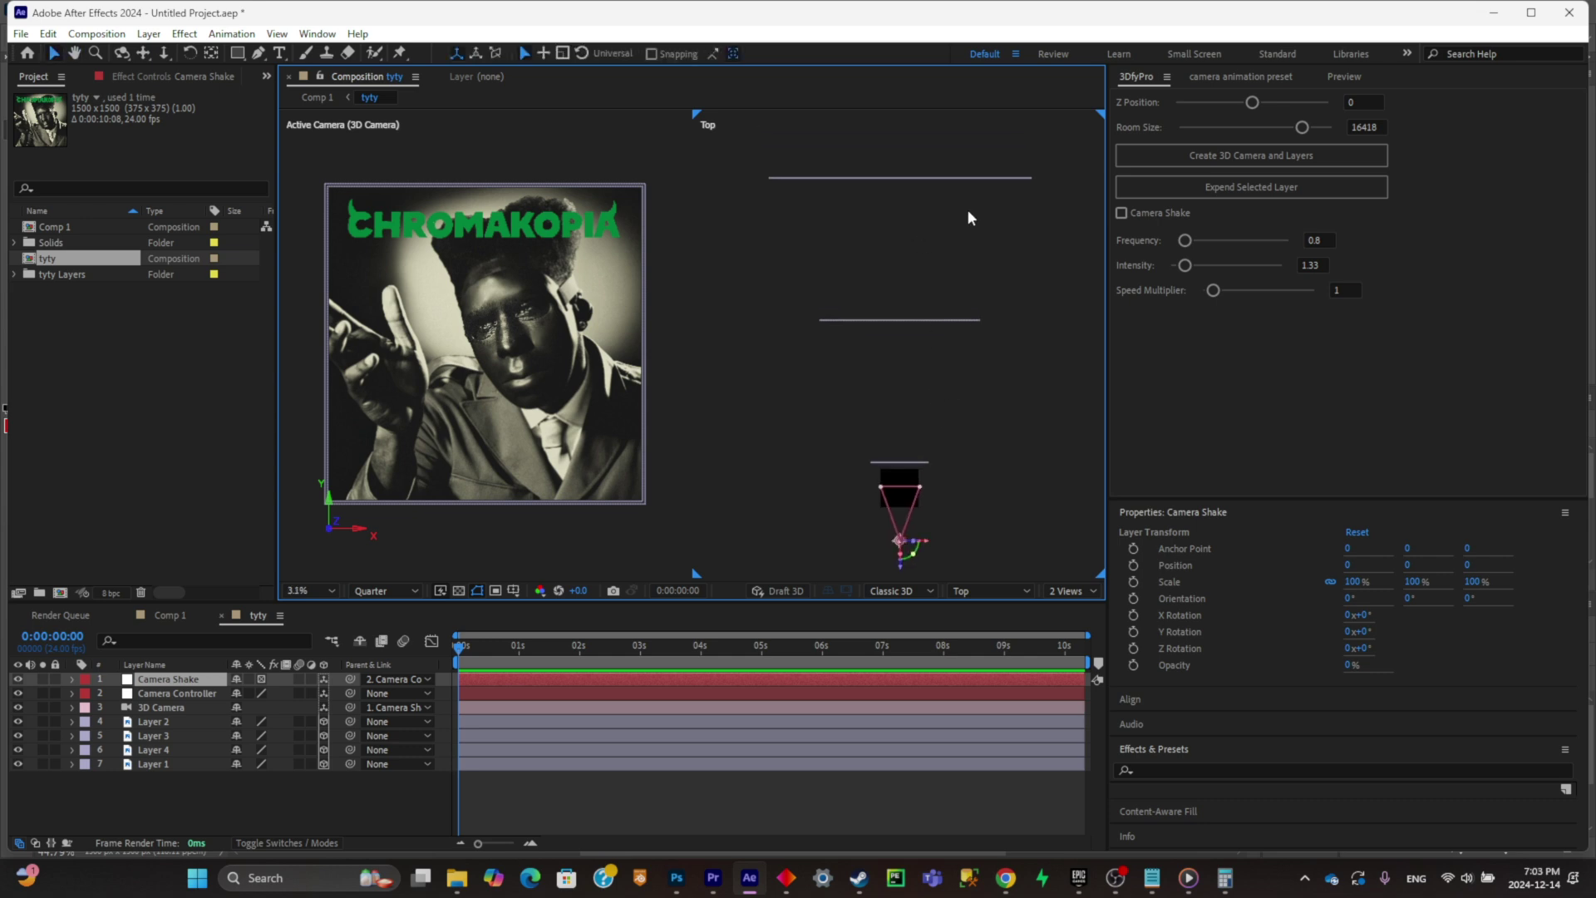
Step: Try a Room Size of 6658 for the layer spacing, set it to 16314, and return to a single view
drag(1286, 127, 1224, 128)
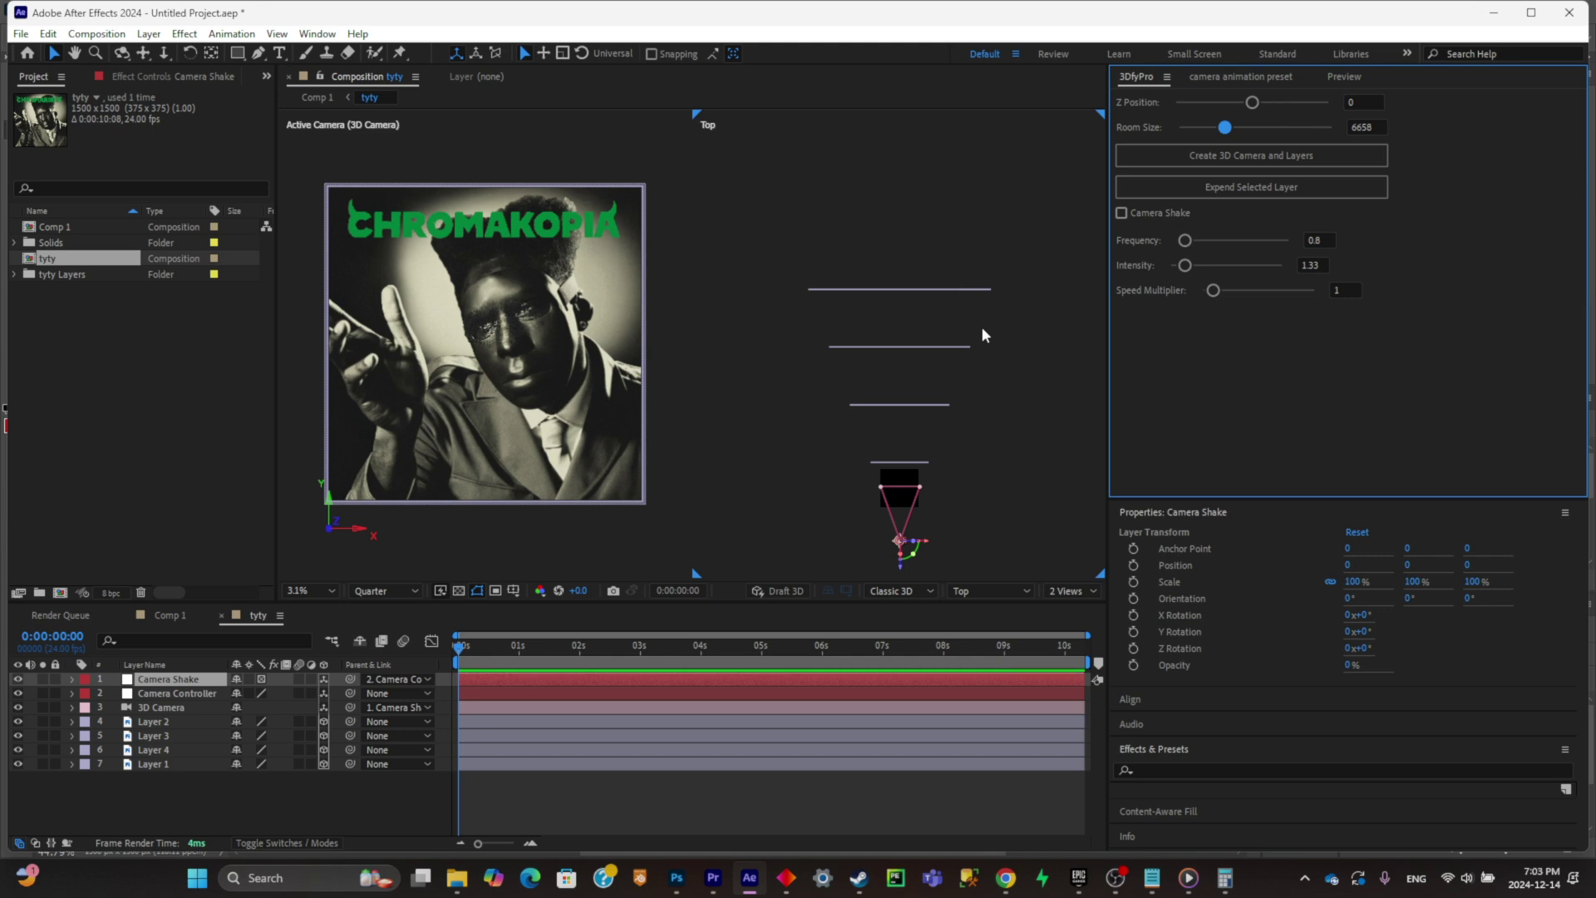
drag(989, 275, 989, 252)
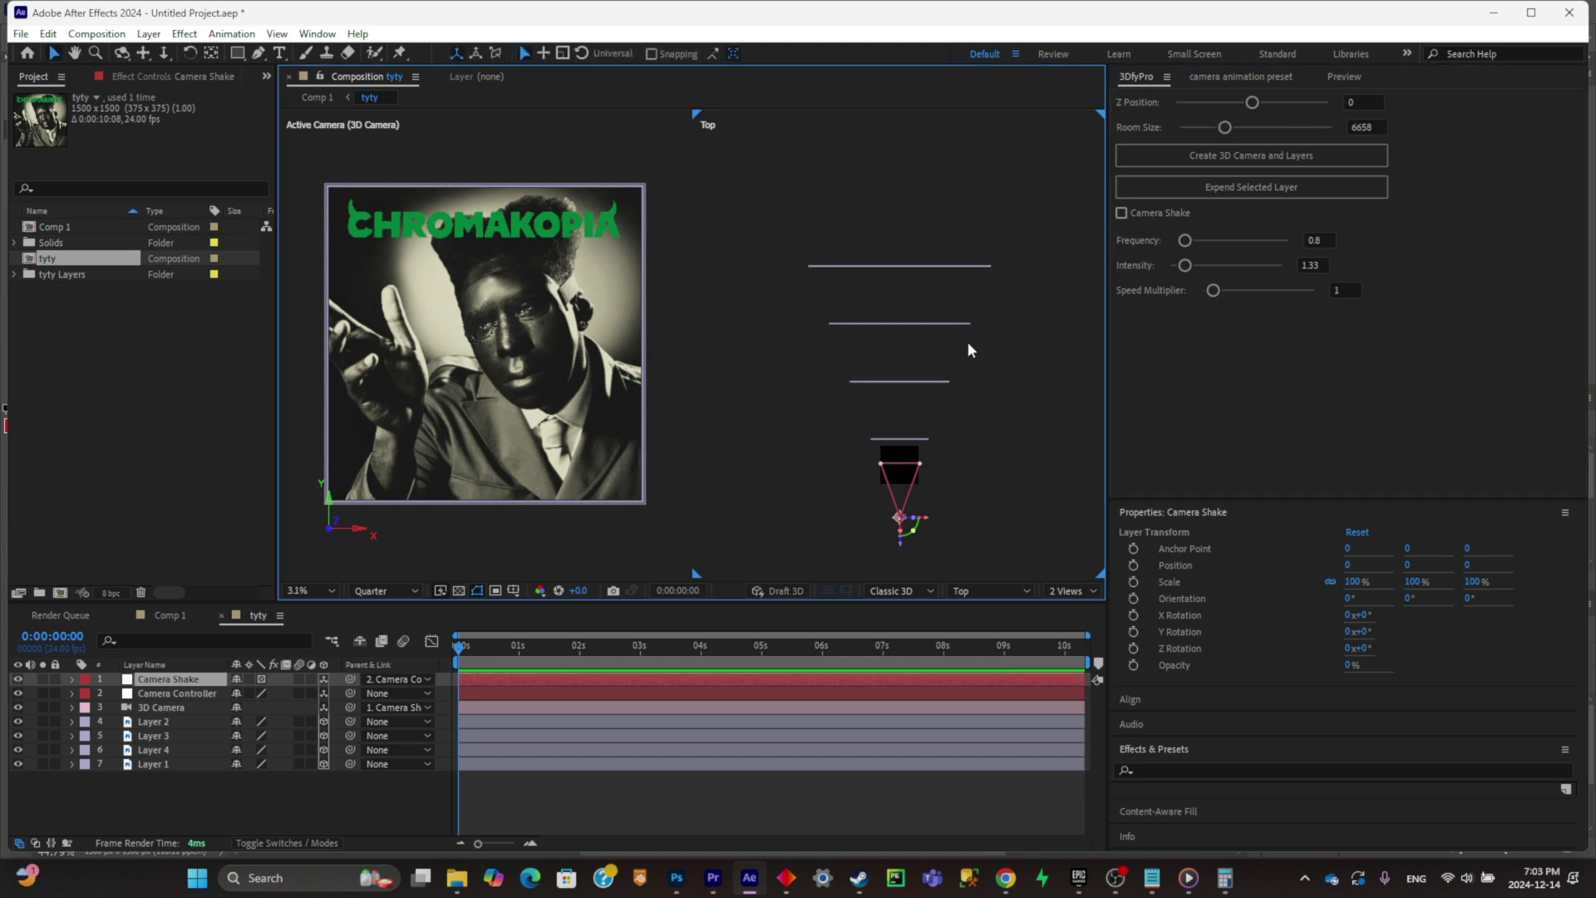
drag(1224, 129, 1306, 138)
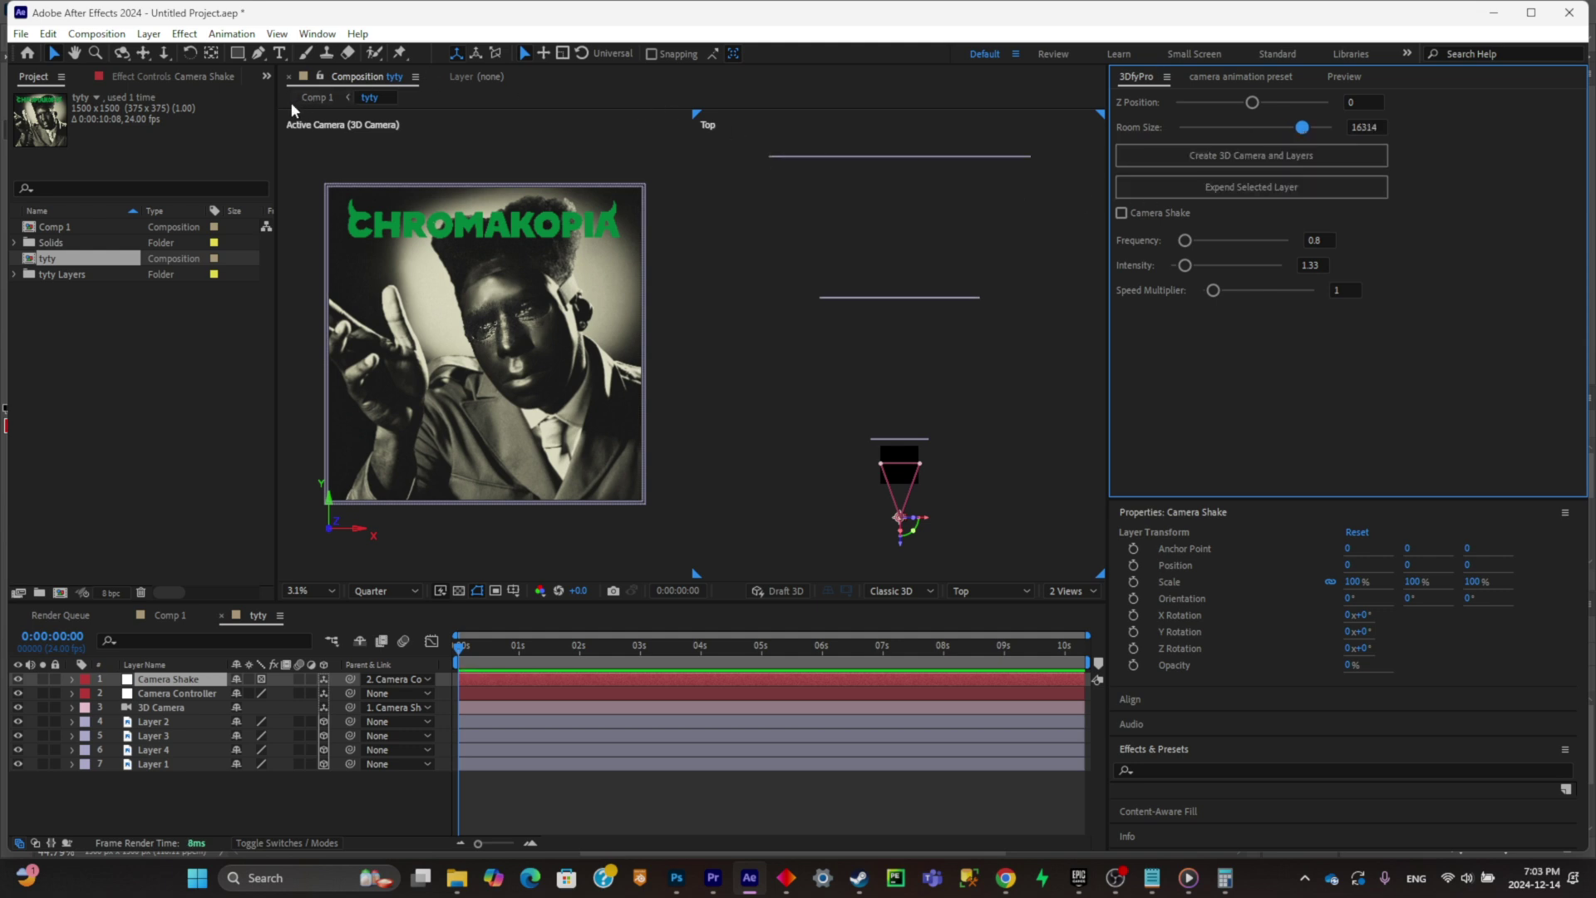
click(843, 319)
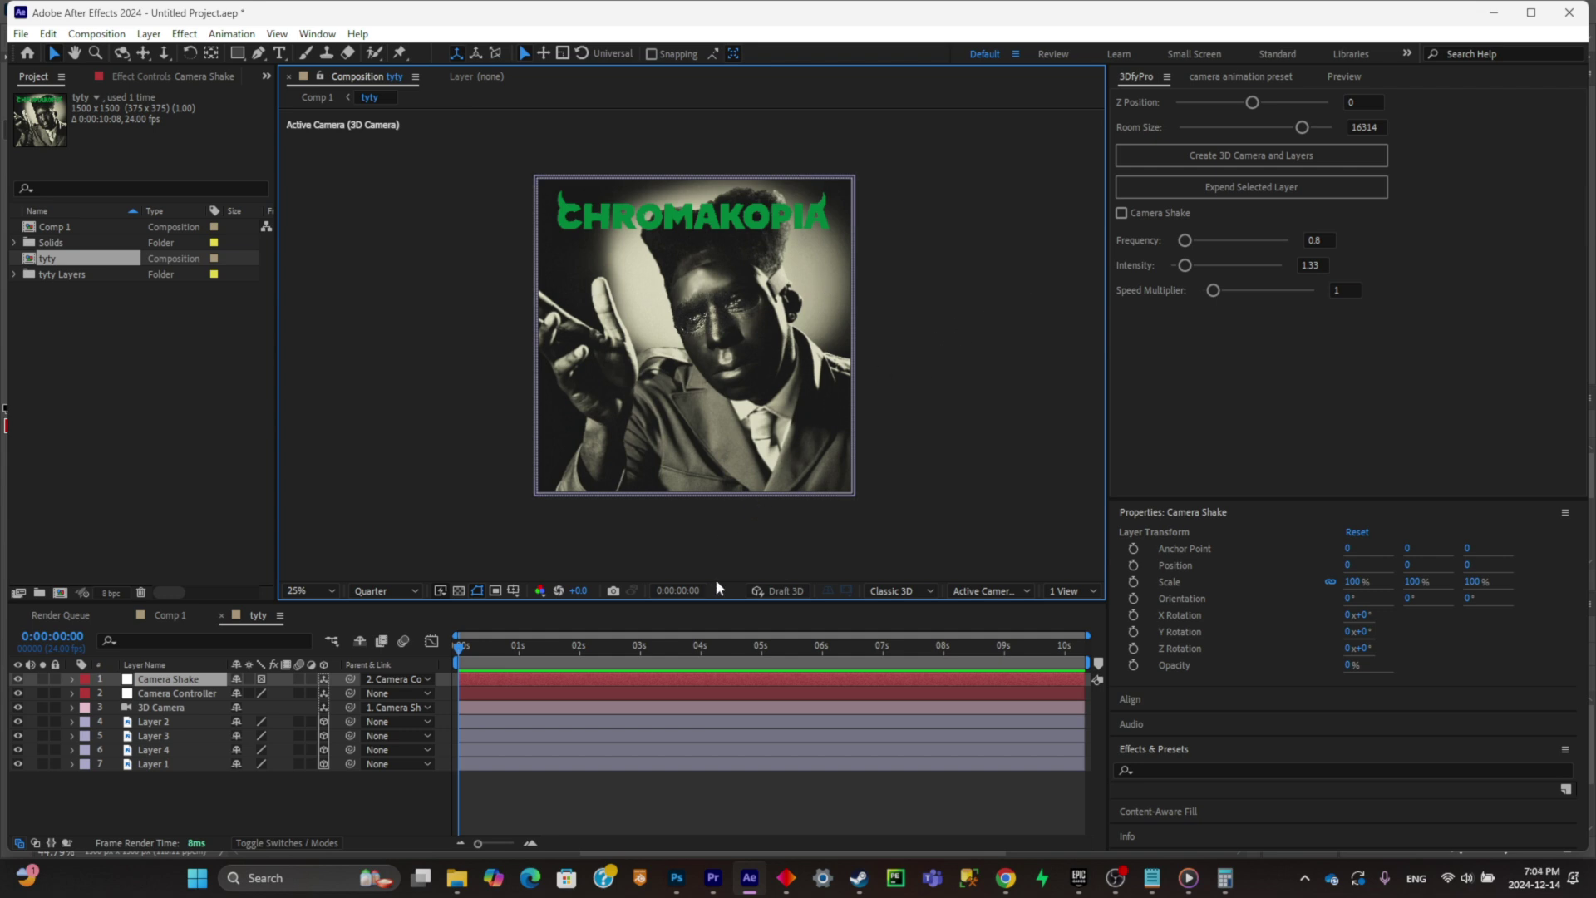
Step: Reveal the 3D Camera's Position property and move the camera forward to a Z value of 11265.7, close to the face
click(639, 705)
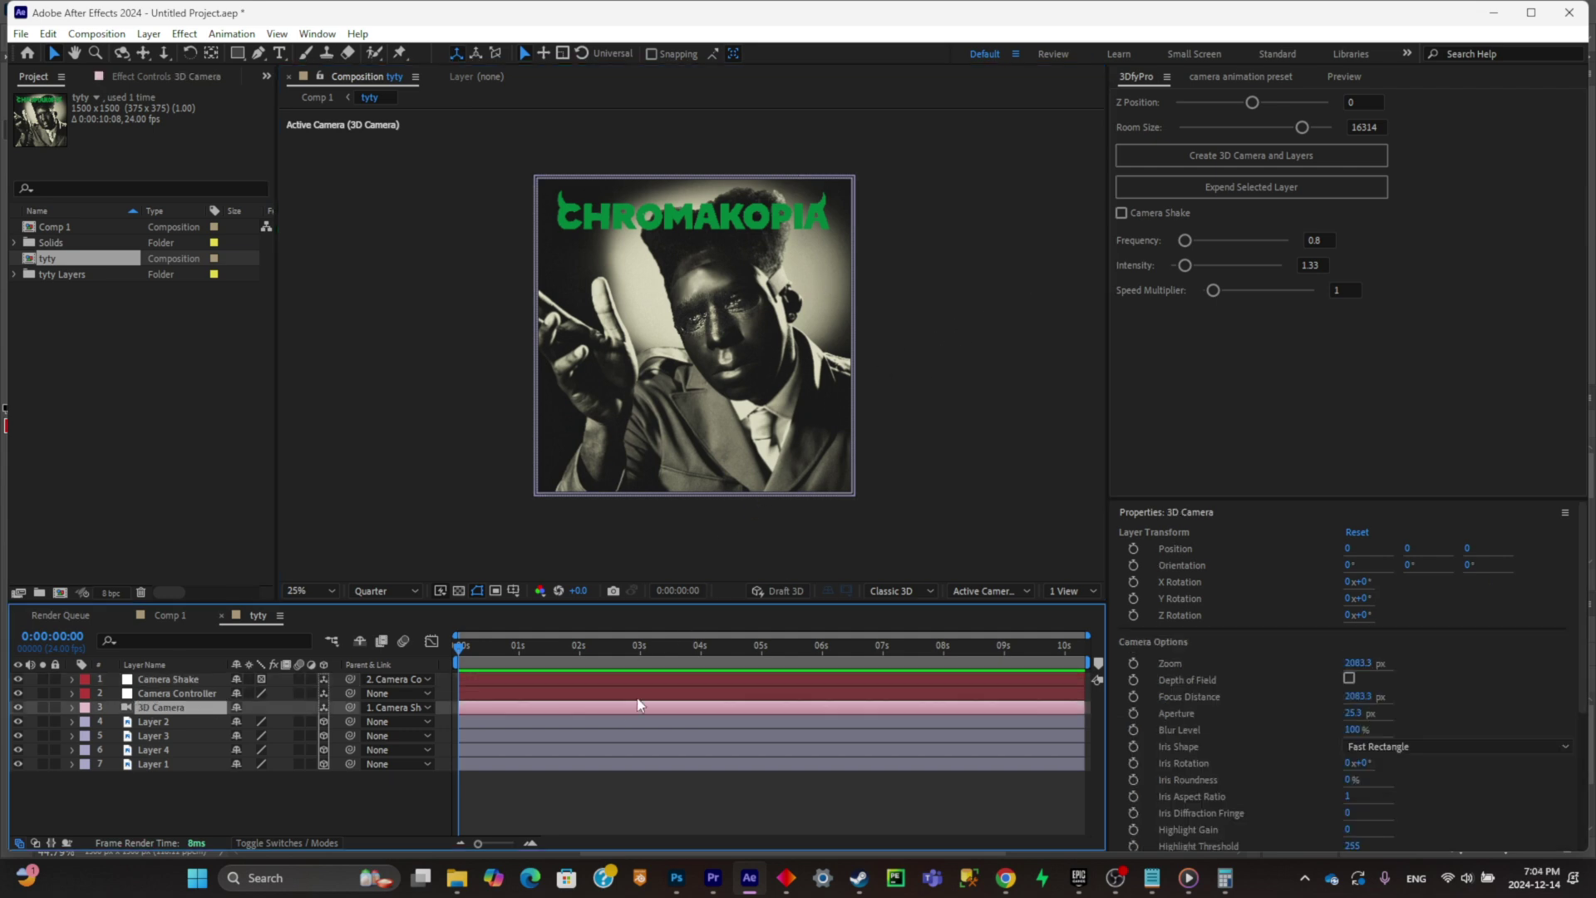
click(1218, 81)
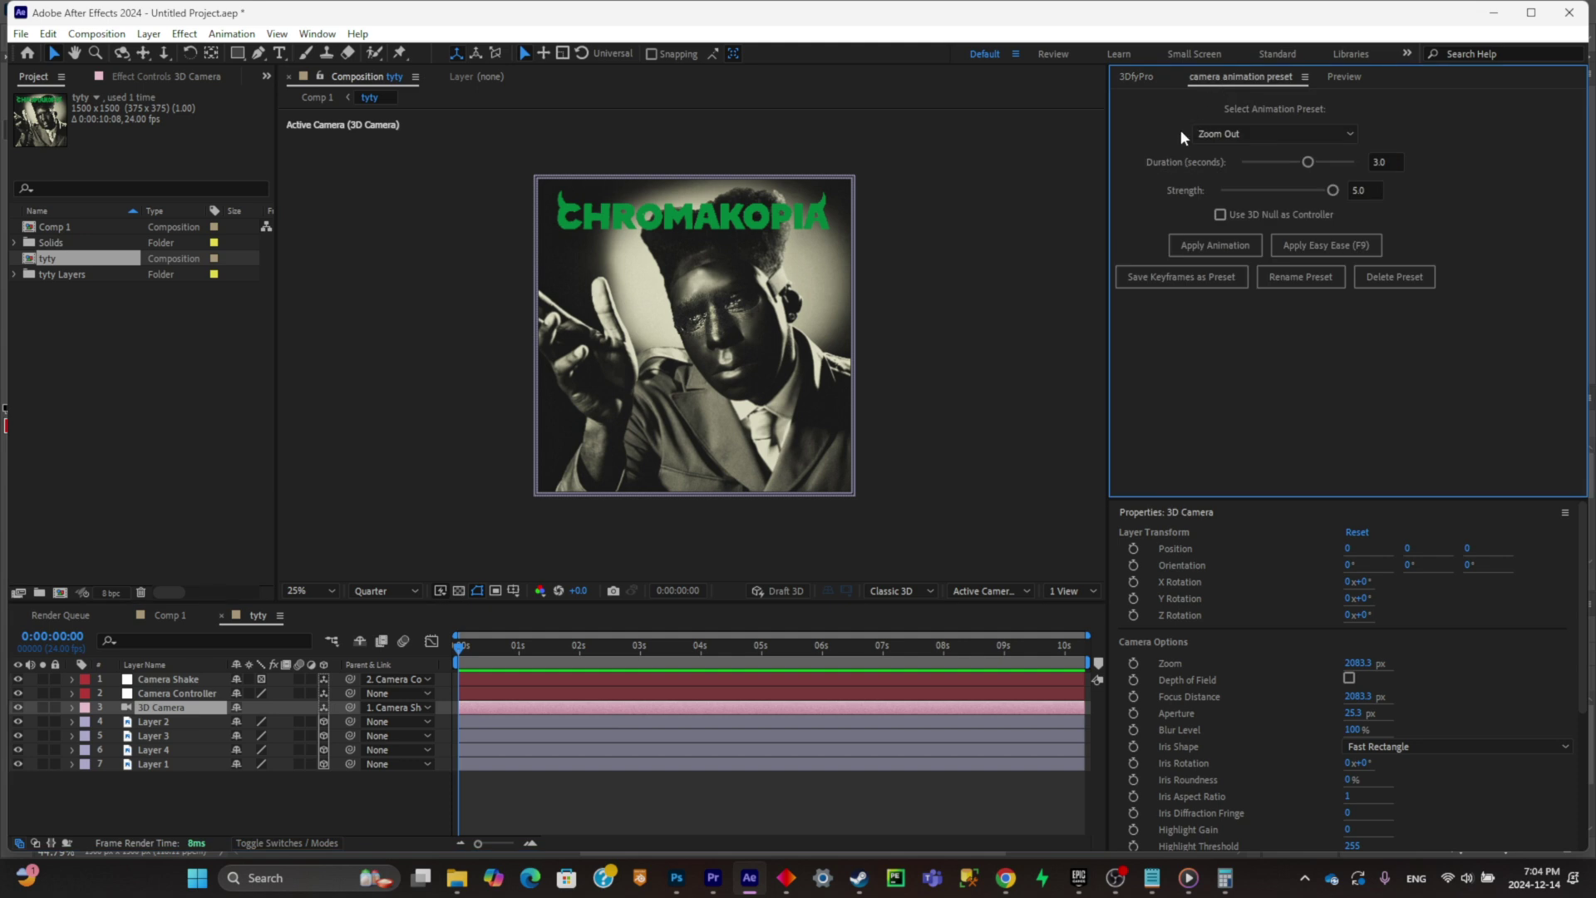
key(p)
click(684, 723)
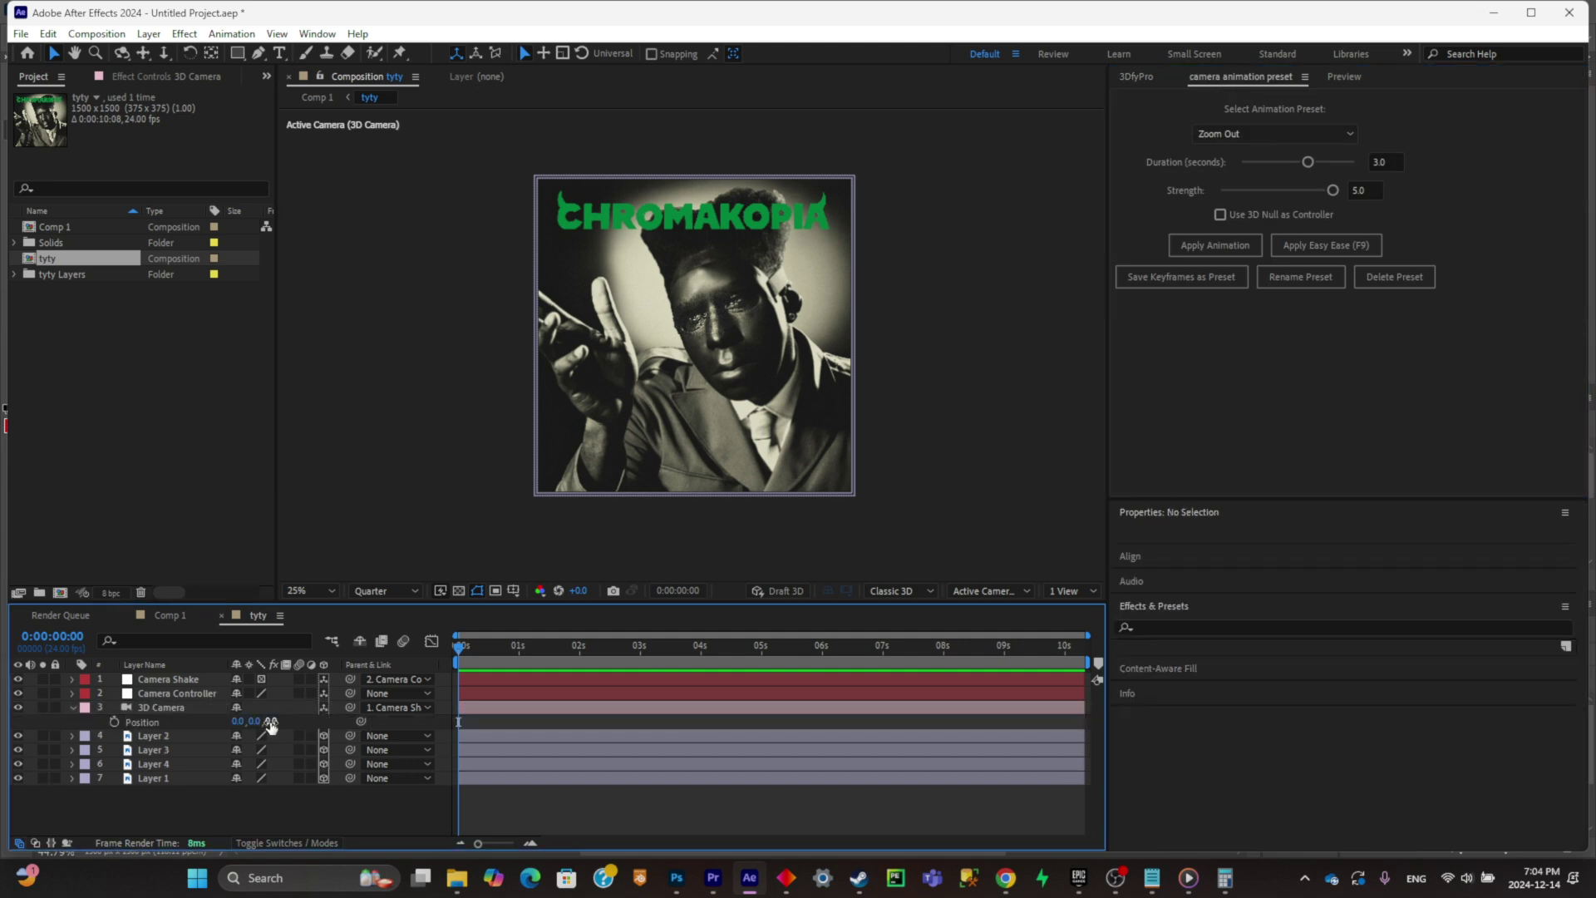
drag(270, 723, 1374, 273)
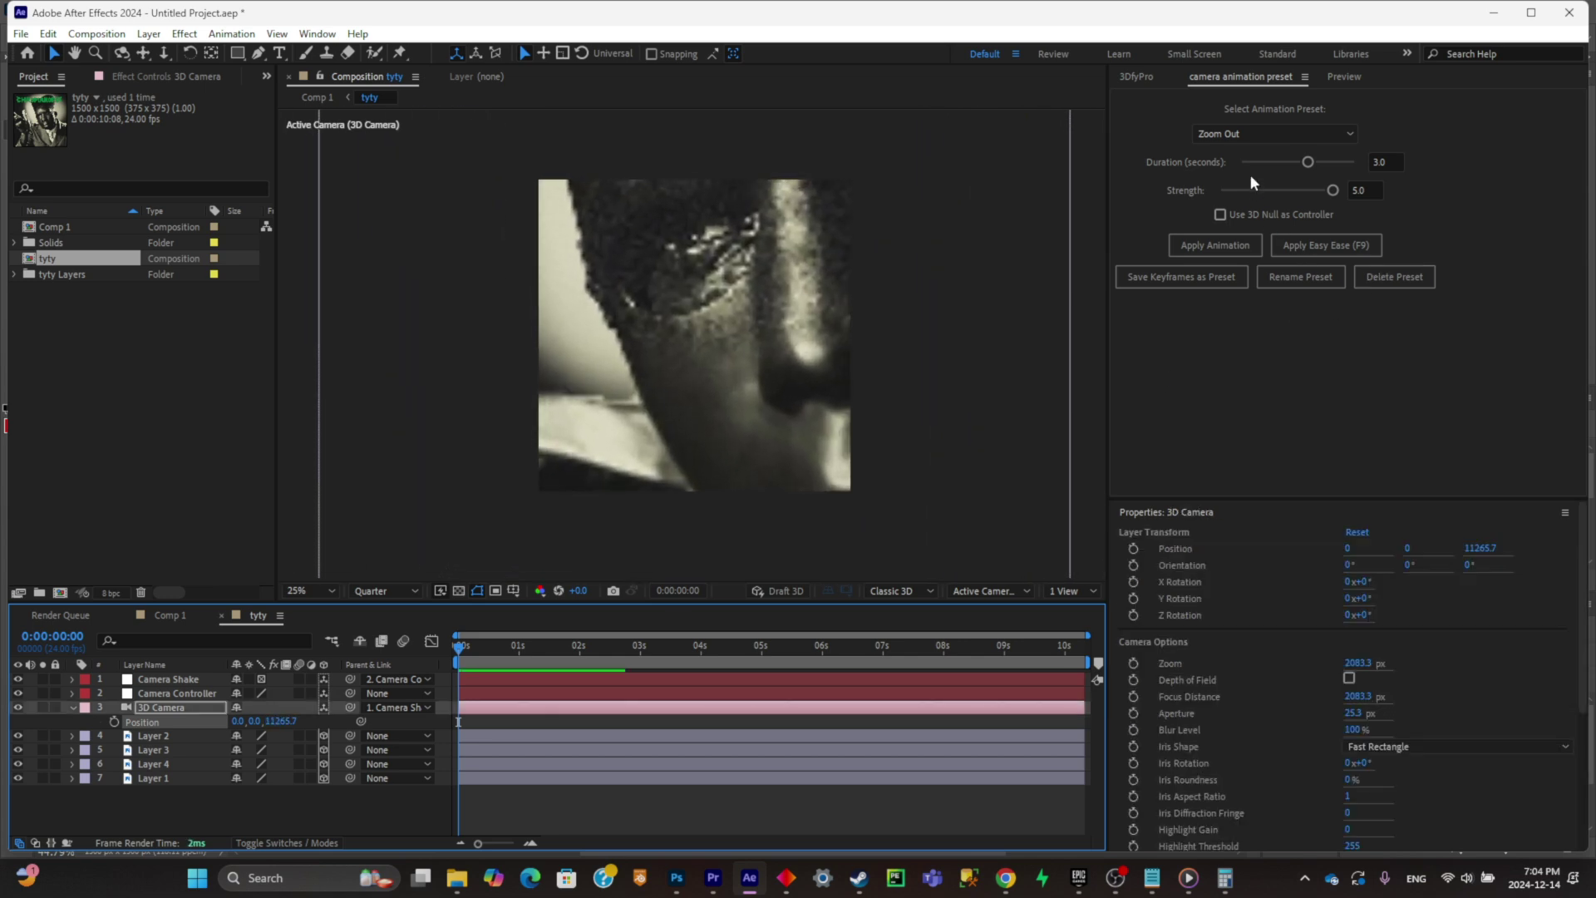
Step: Apply the Zoom Out animation preset to the 3D Camera with a 3.0-second duration and 5.0 strength
click(1256, 135)
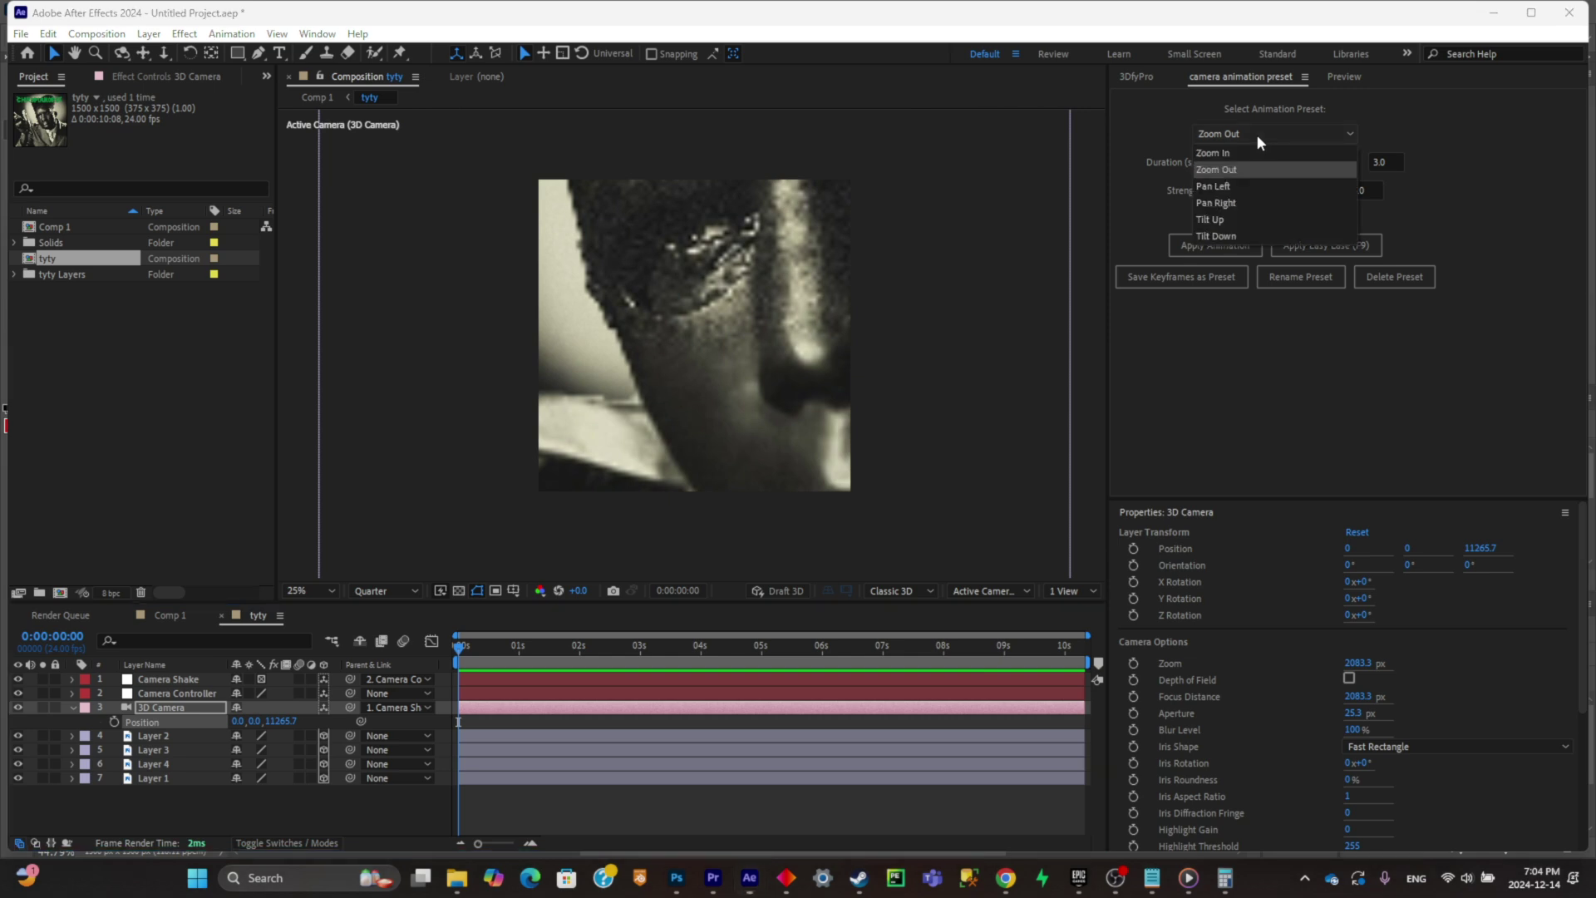
click(1239, 164)
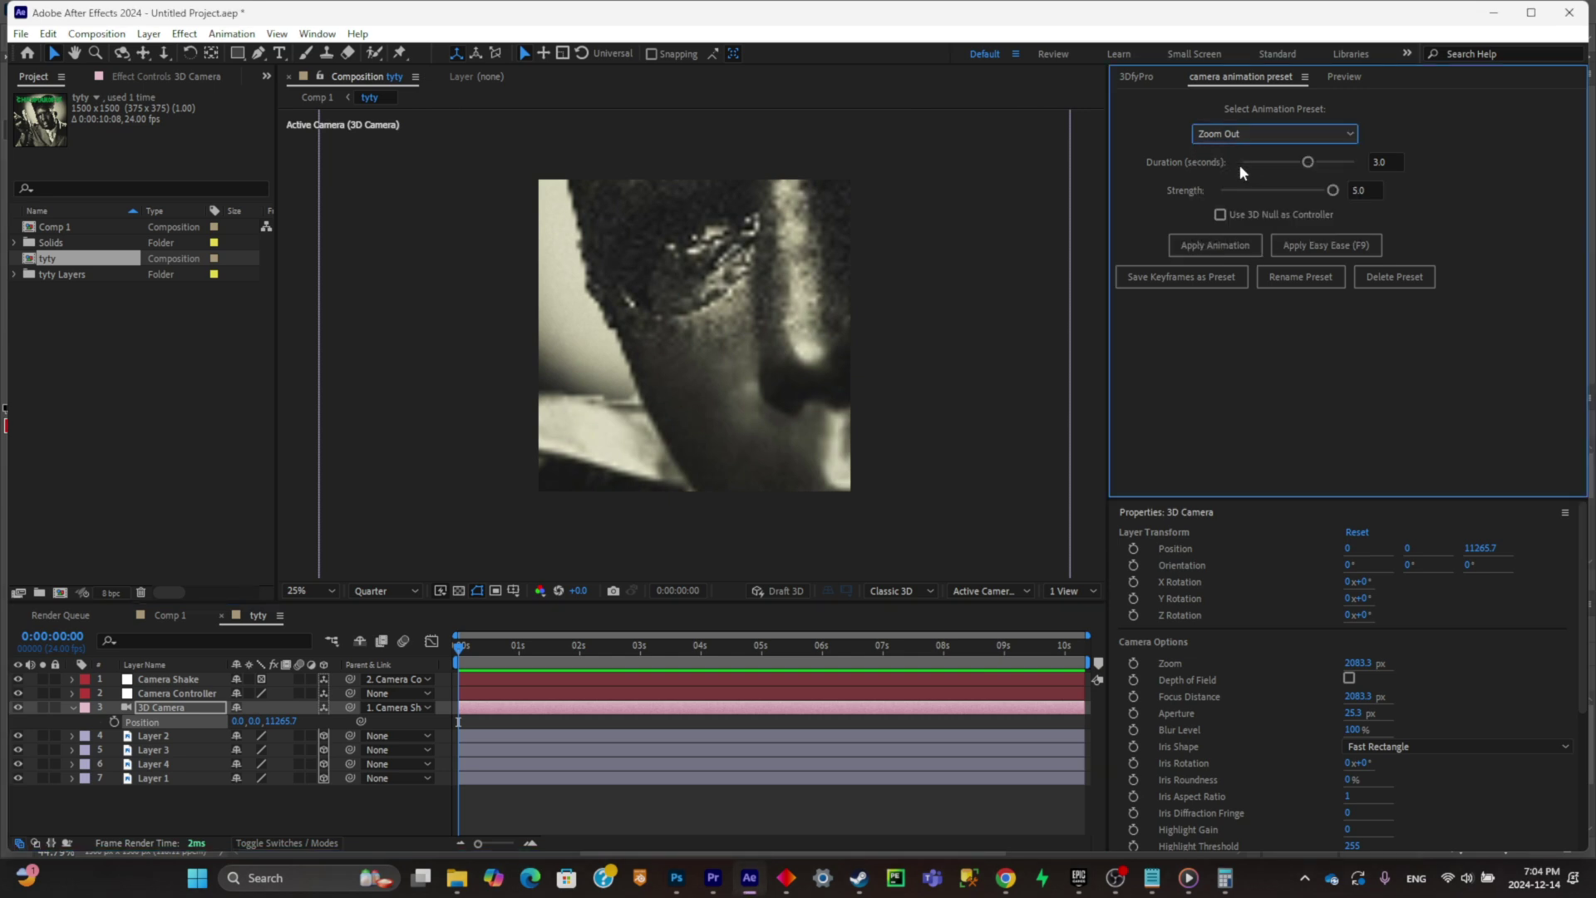
click(1216, 251)
Step: At 3 seconds, set the 3D Camera's Z position to -174.3 so the full cover is framed, and play the animation
drag(467, 647, 633, 663)
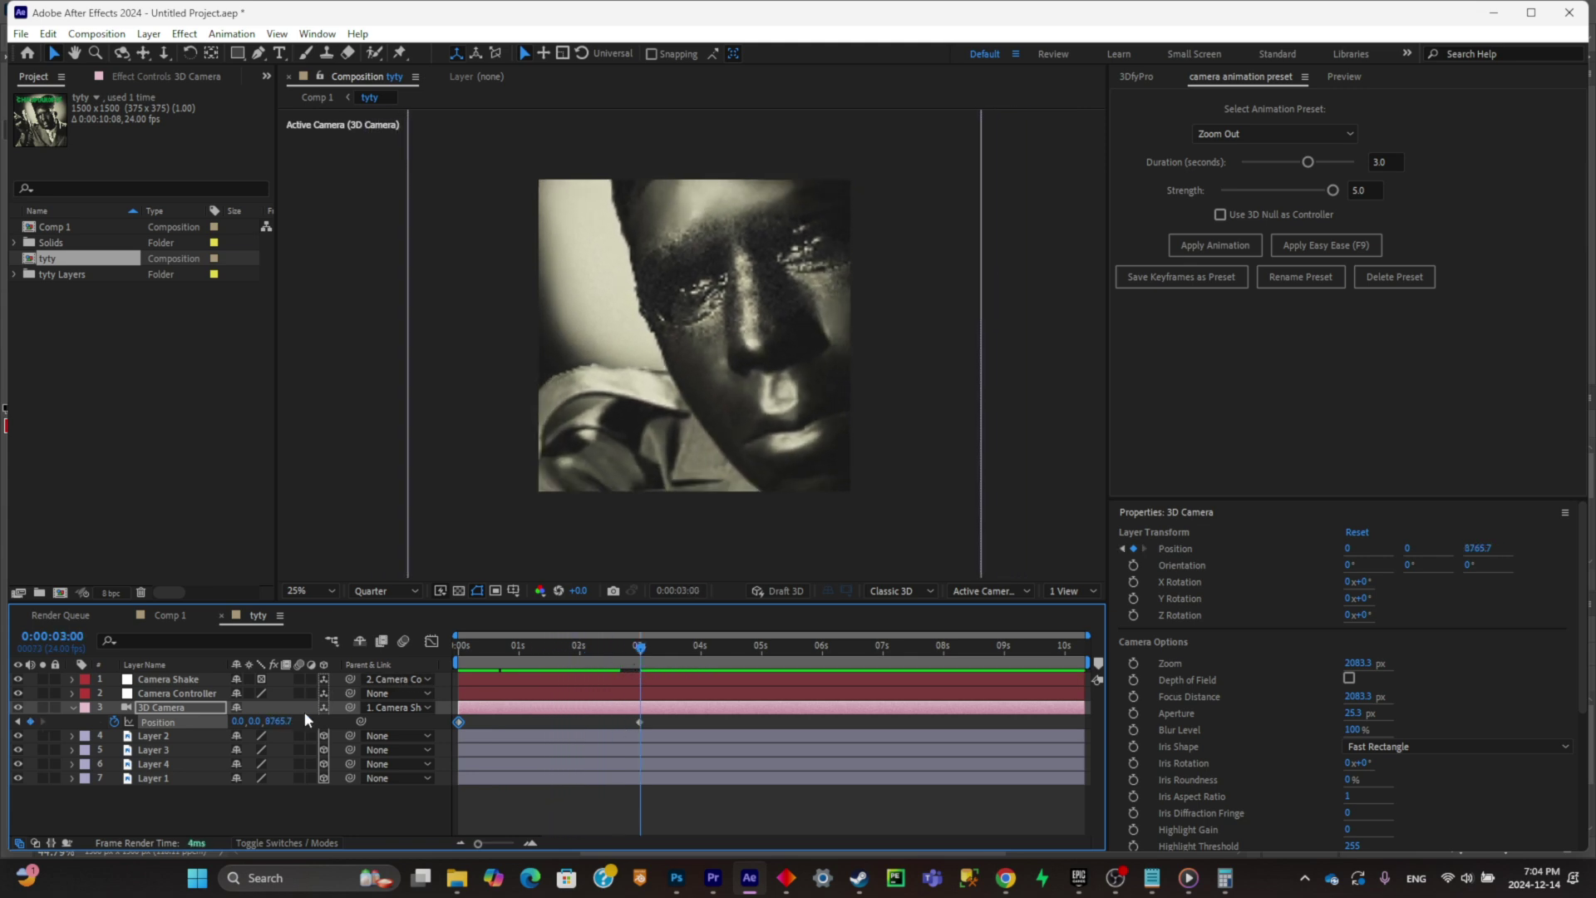
drag(282, 721, 233, 721)
drag(28, 851, 10, 851)
drag(272, 722, 13, 768)
key(space)
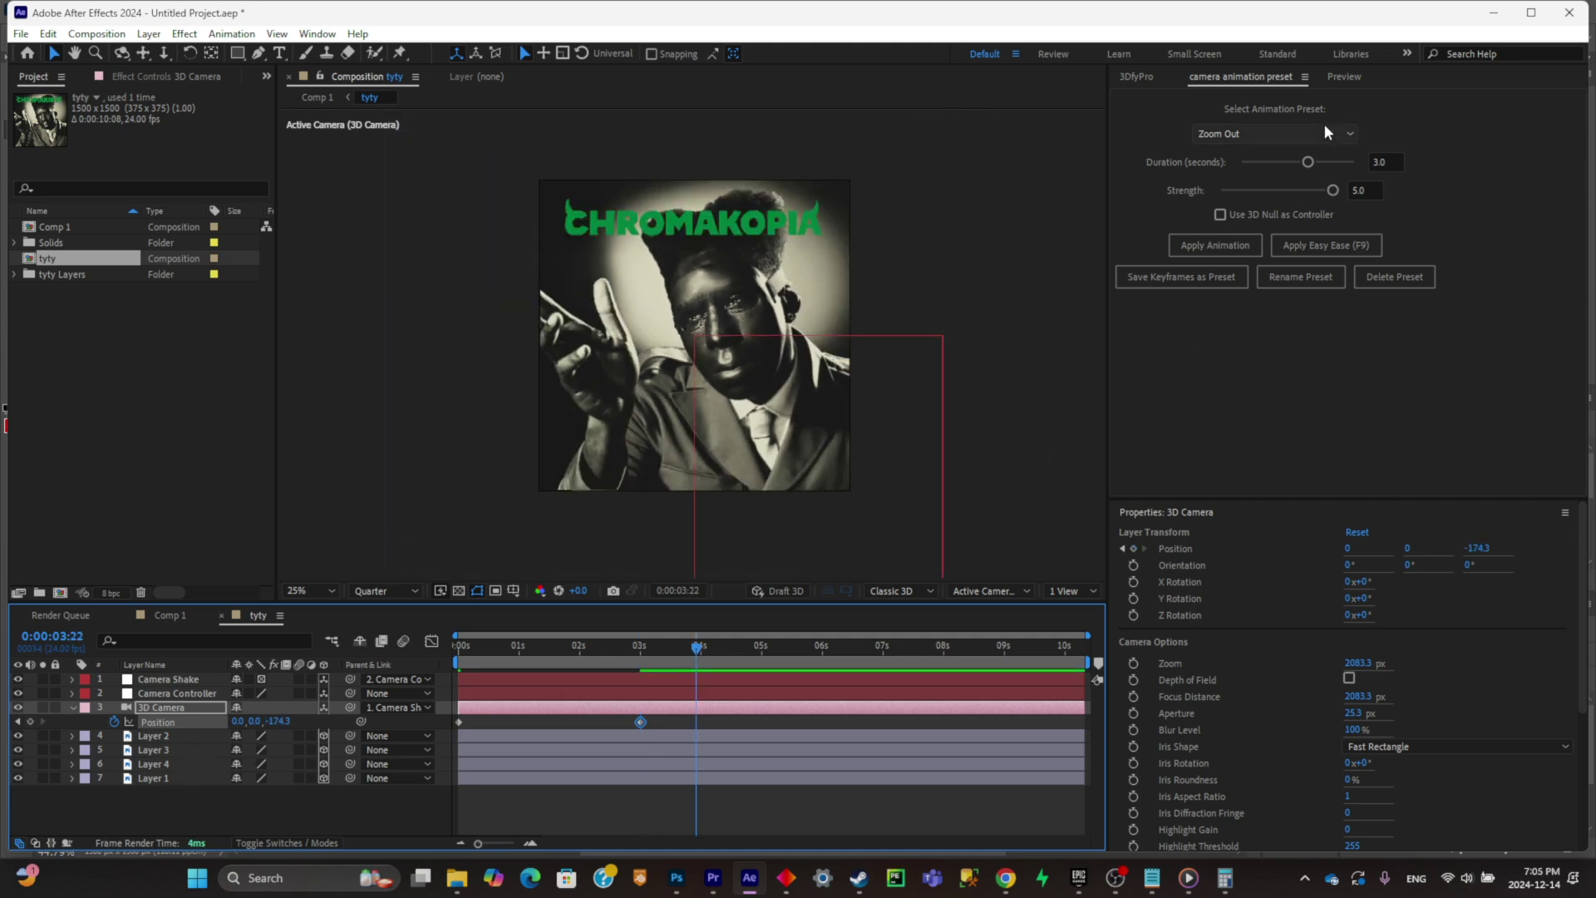
Step: Apply the Zoom In preset to the 3D Camera at 0:00:03:22 with a 3.0-second duration and 5.0 strength
click(1320, 130)
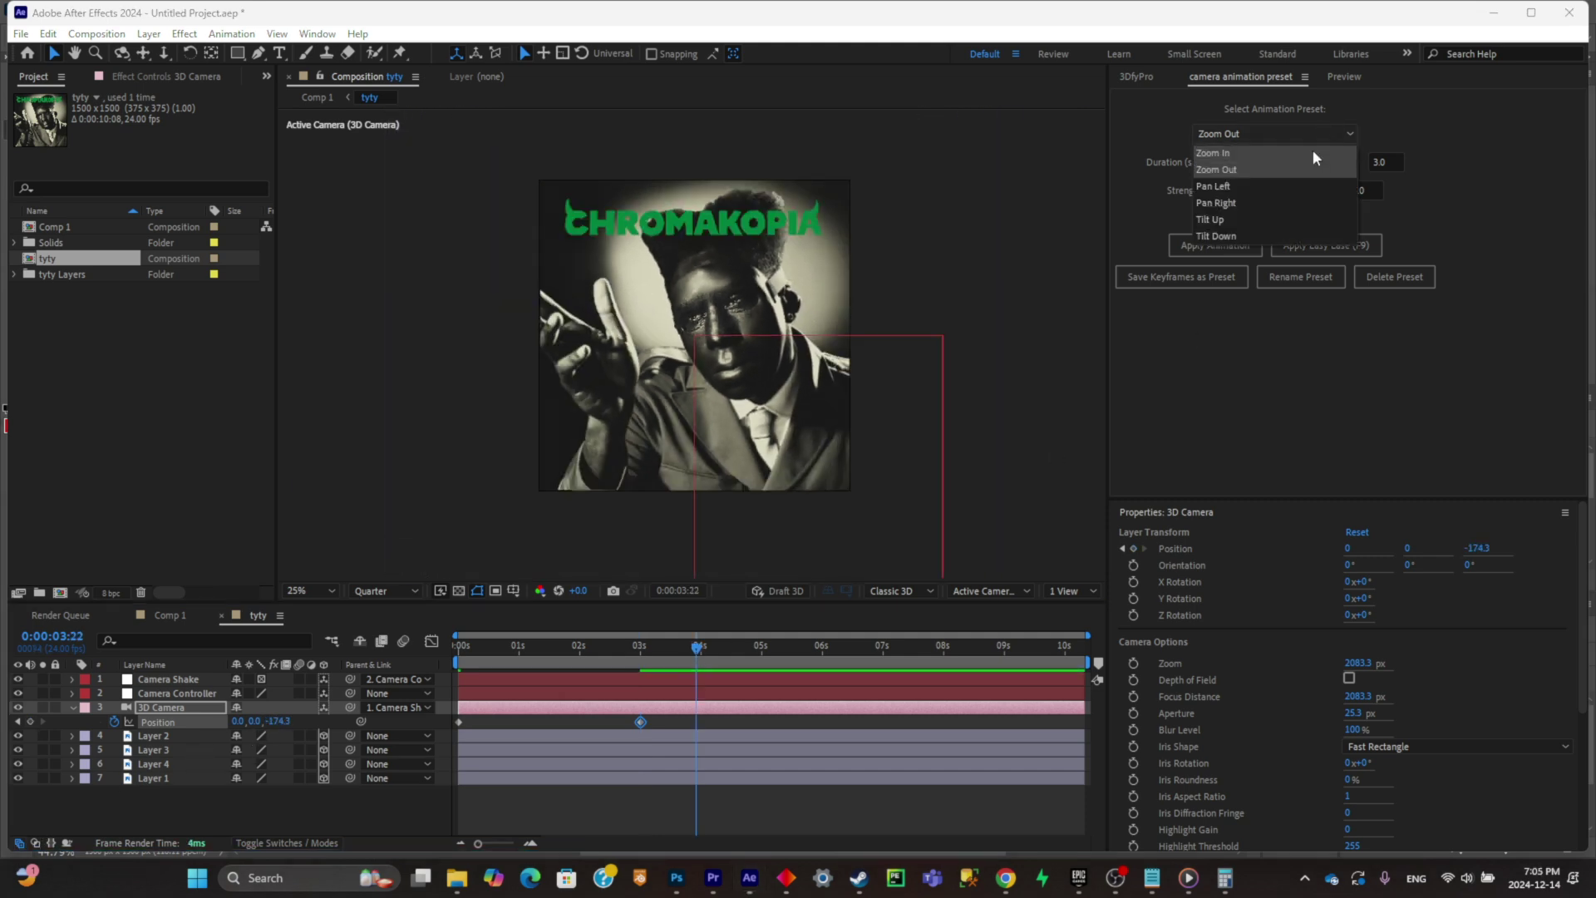
click(1313, 152)
click(1198, 241)
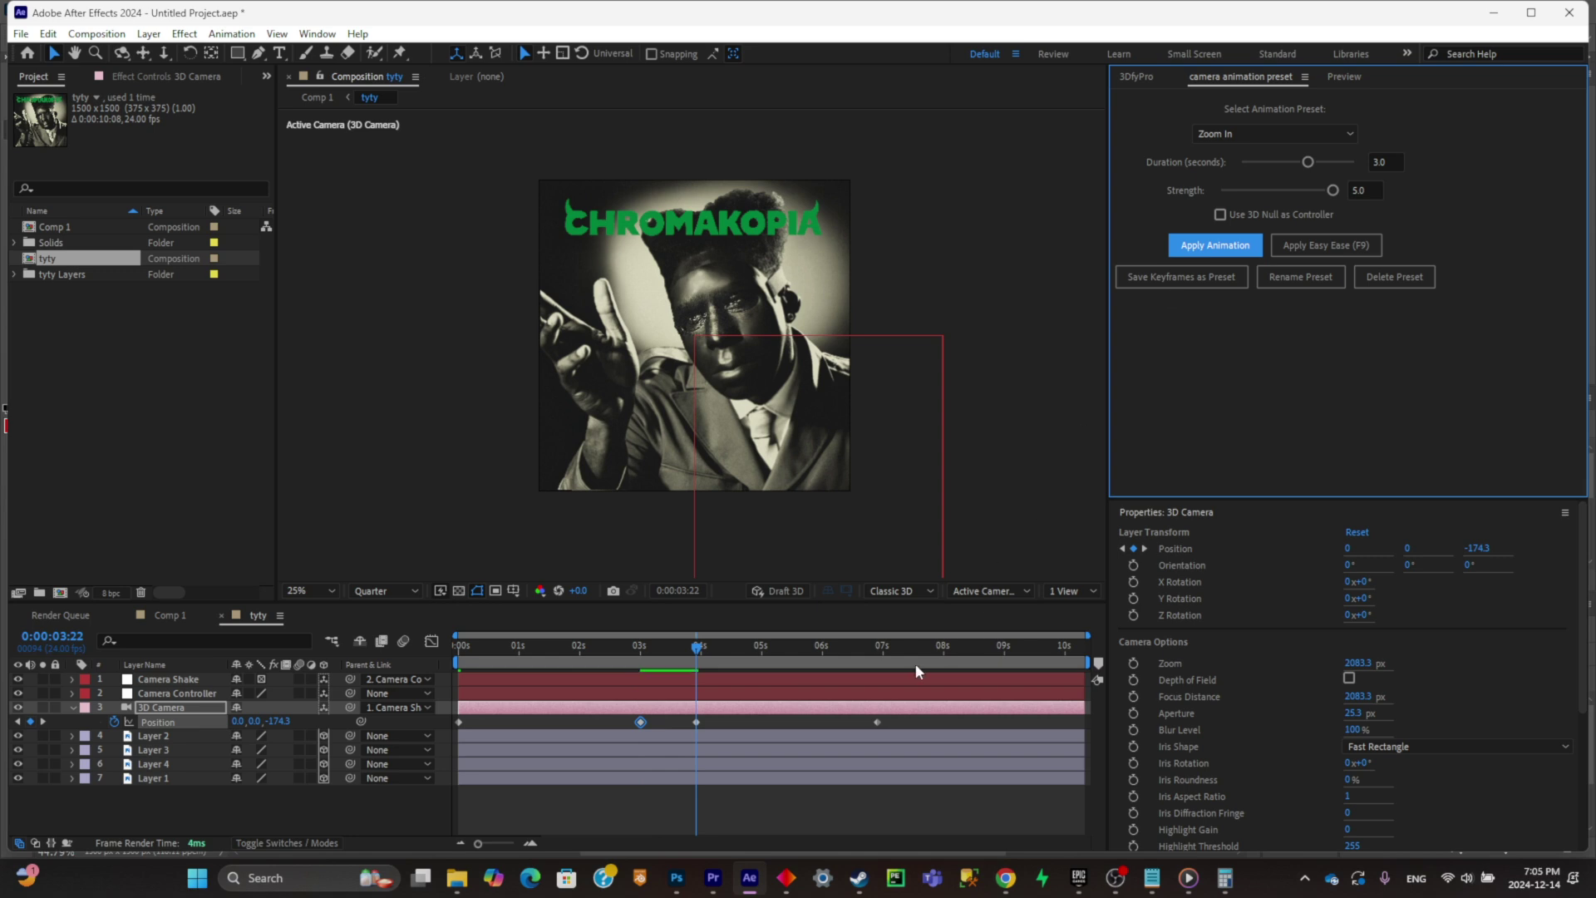
Step: Apply the Zoom Out preset to the 3D Camera at about 7.5 seconds, just after the zoom-in ends
click(893, 649)
drag(895, 650, 912, 651)
click(1299, 138)
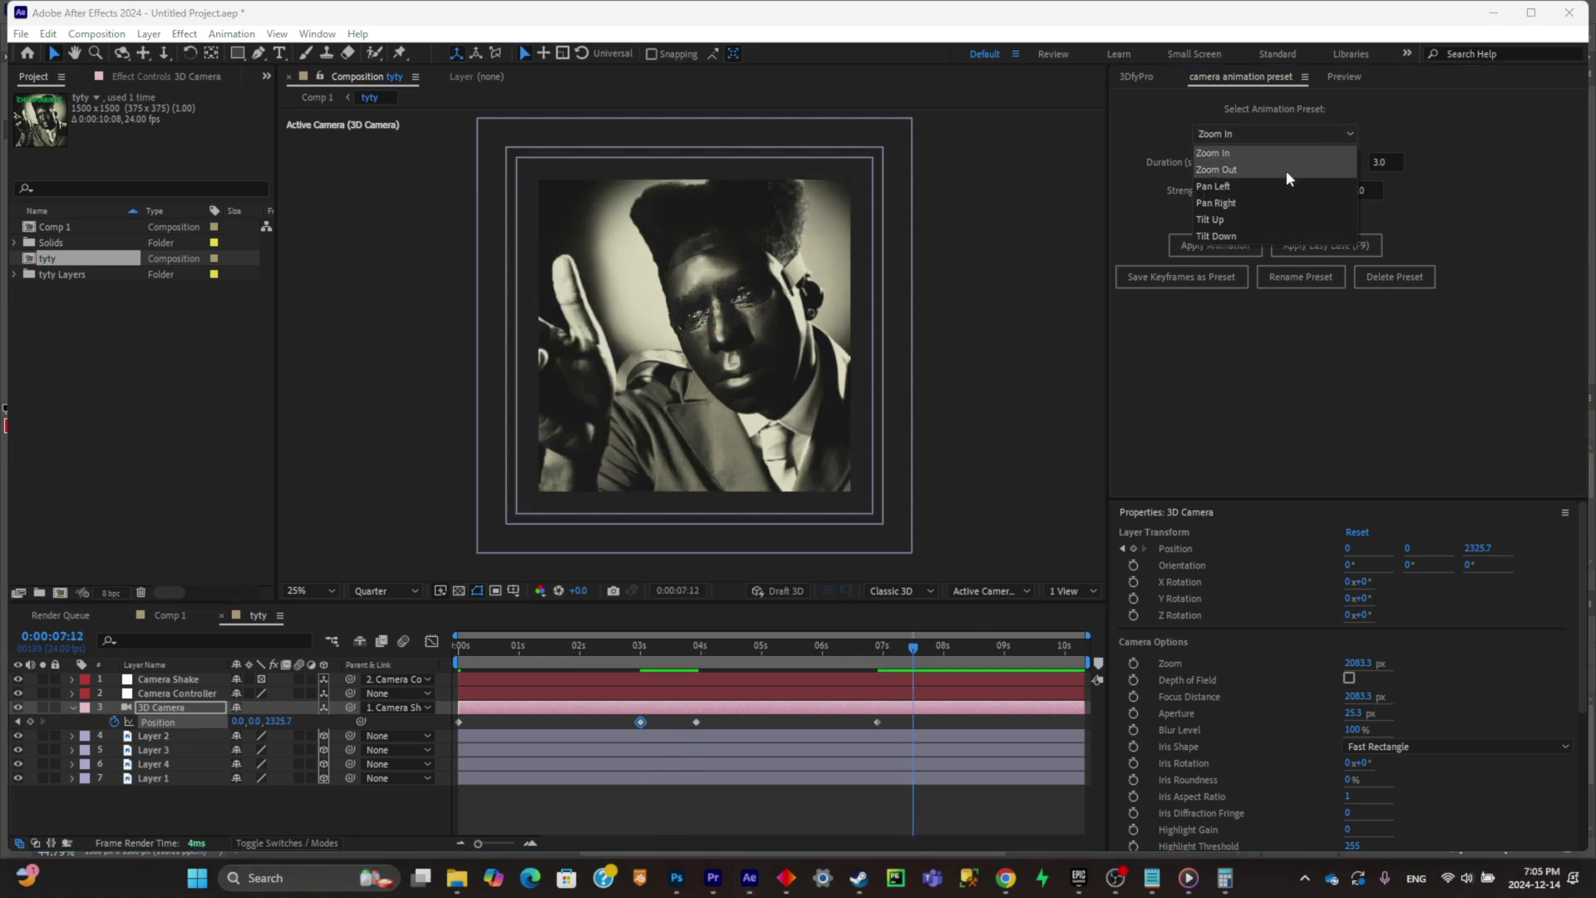
click(1285, 170)
click(1220, 240)
Step: Apply Easy Ease to the 3D Camera's Position keyframes and play the animation to compare the motion
drag(913, 650, 642, 675)
click(1325, 246)
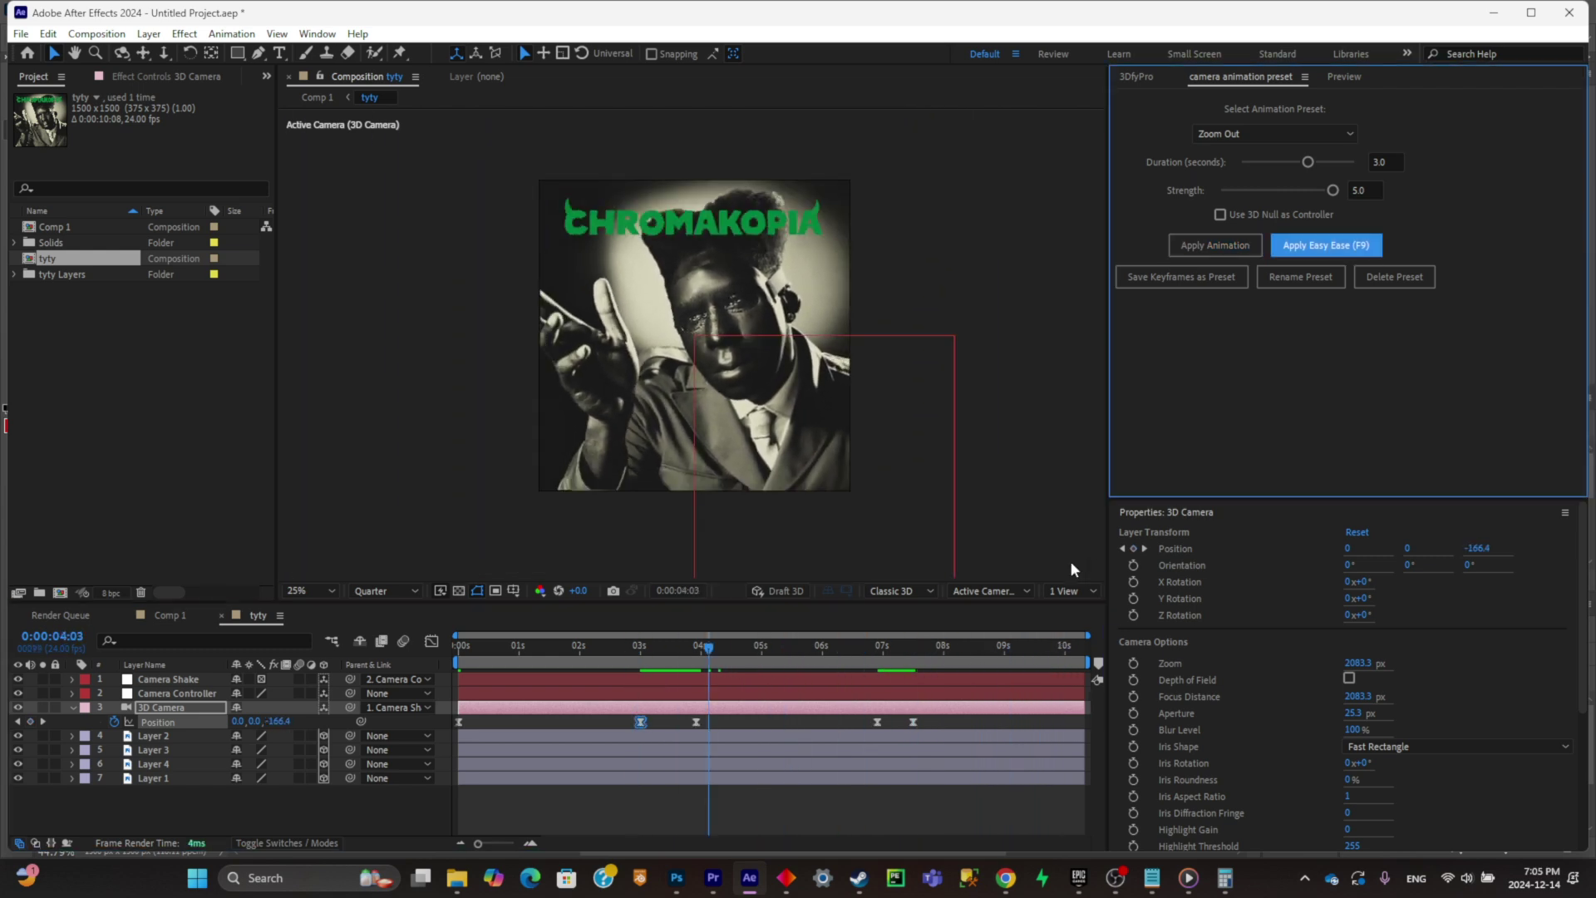
click(708, 647)
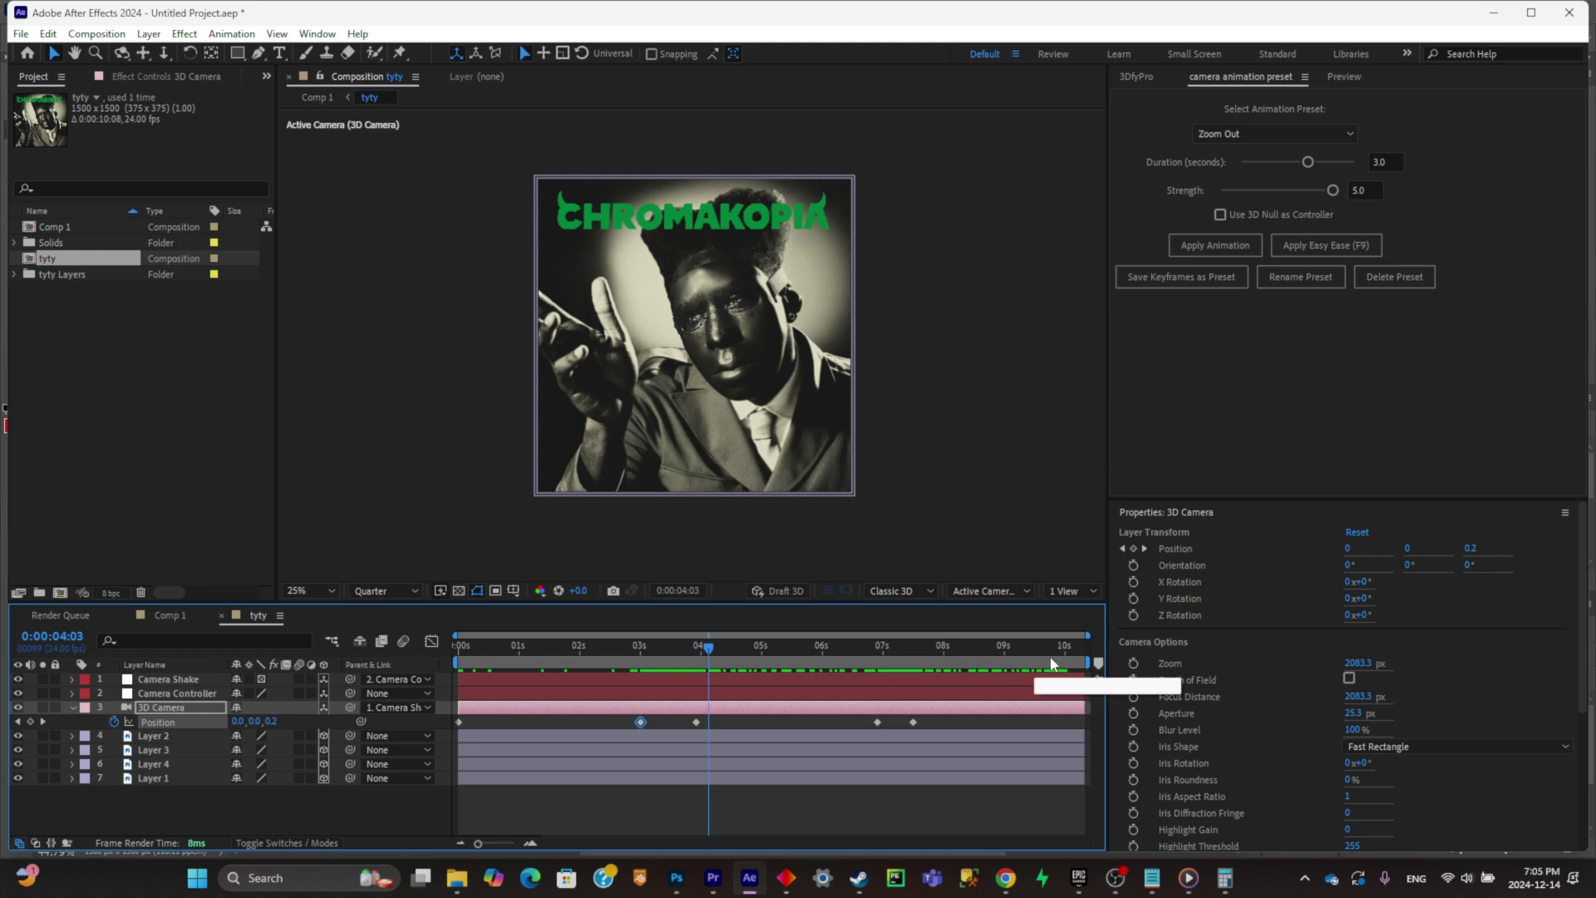
click(1330, 245)
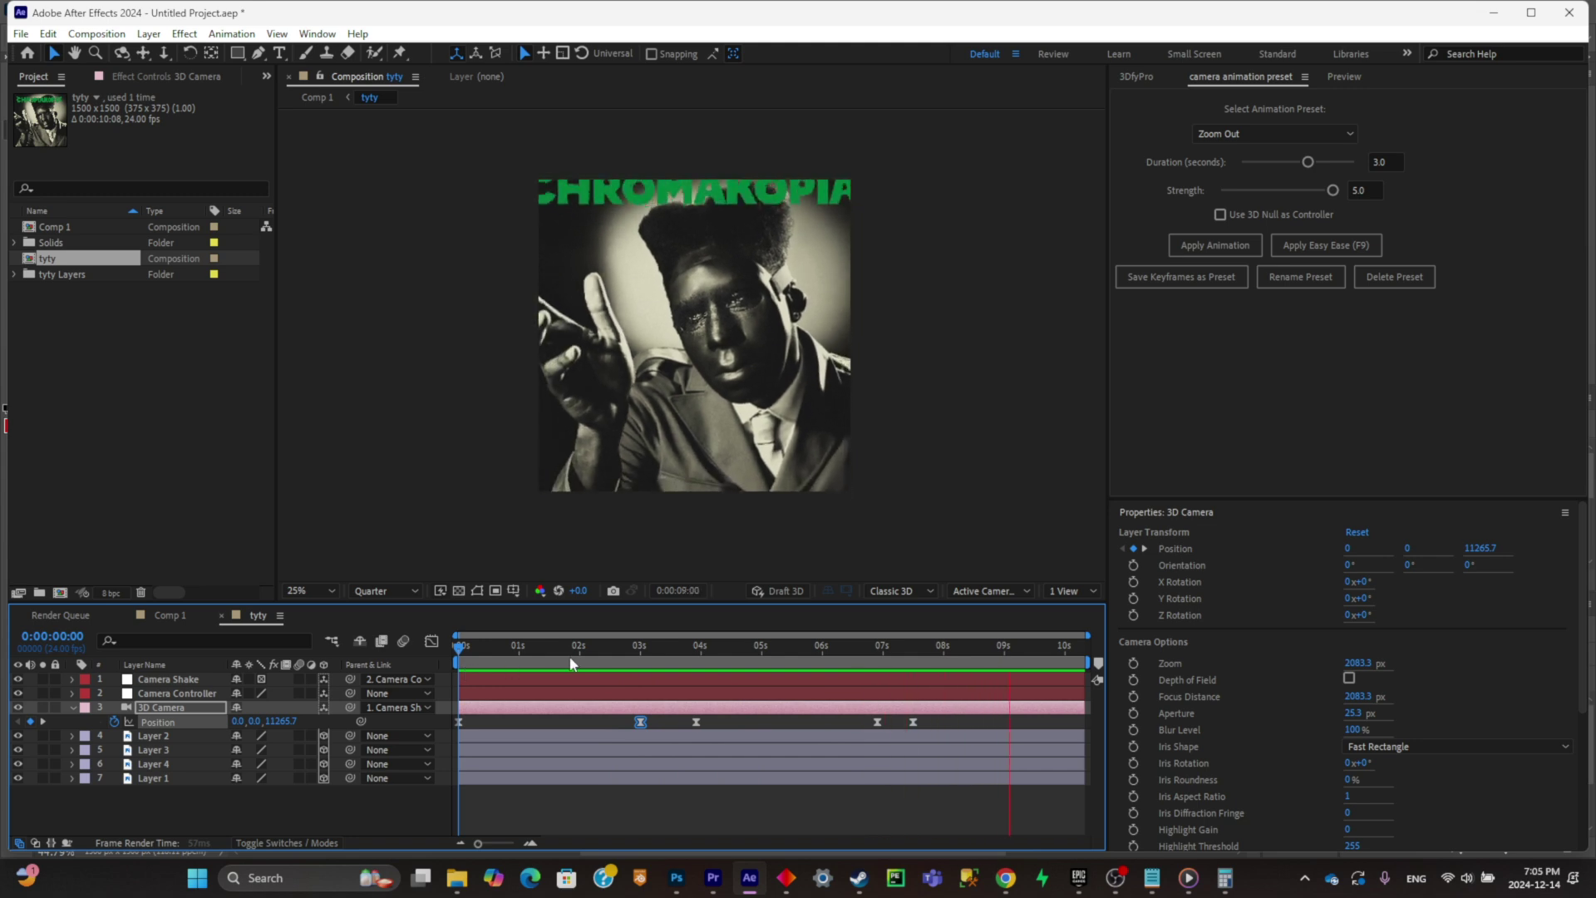
key(space)
drag(814, 646, 683, 662)
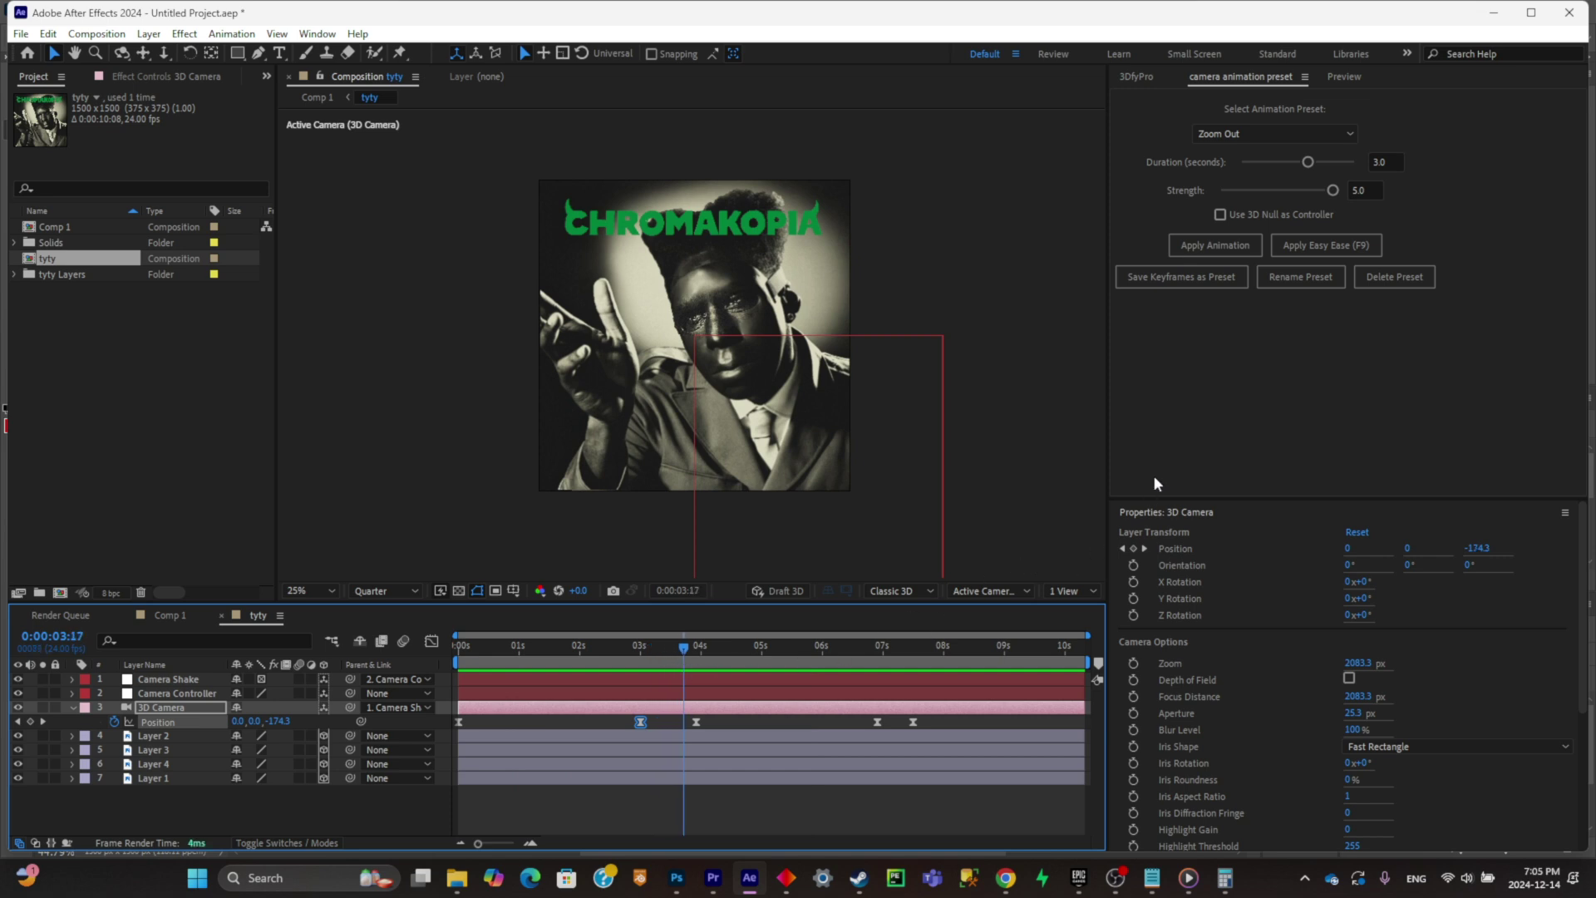
Step: Enable Camera Shake in 3DfyPro with frequency 0.8, intensity 1.33 and speed multiplier 1, and play the animation from the start
click(1135, 78)
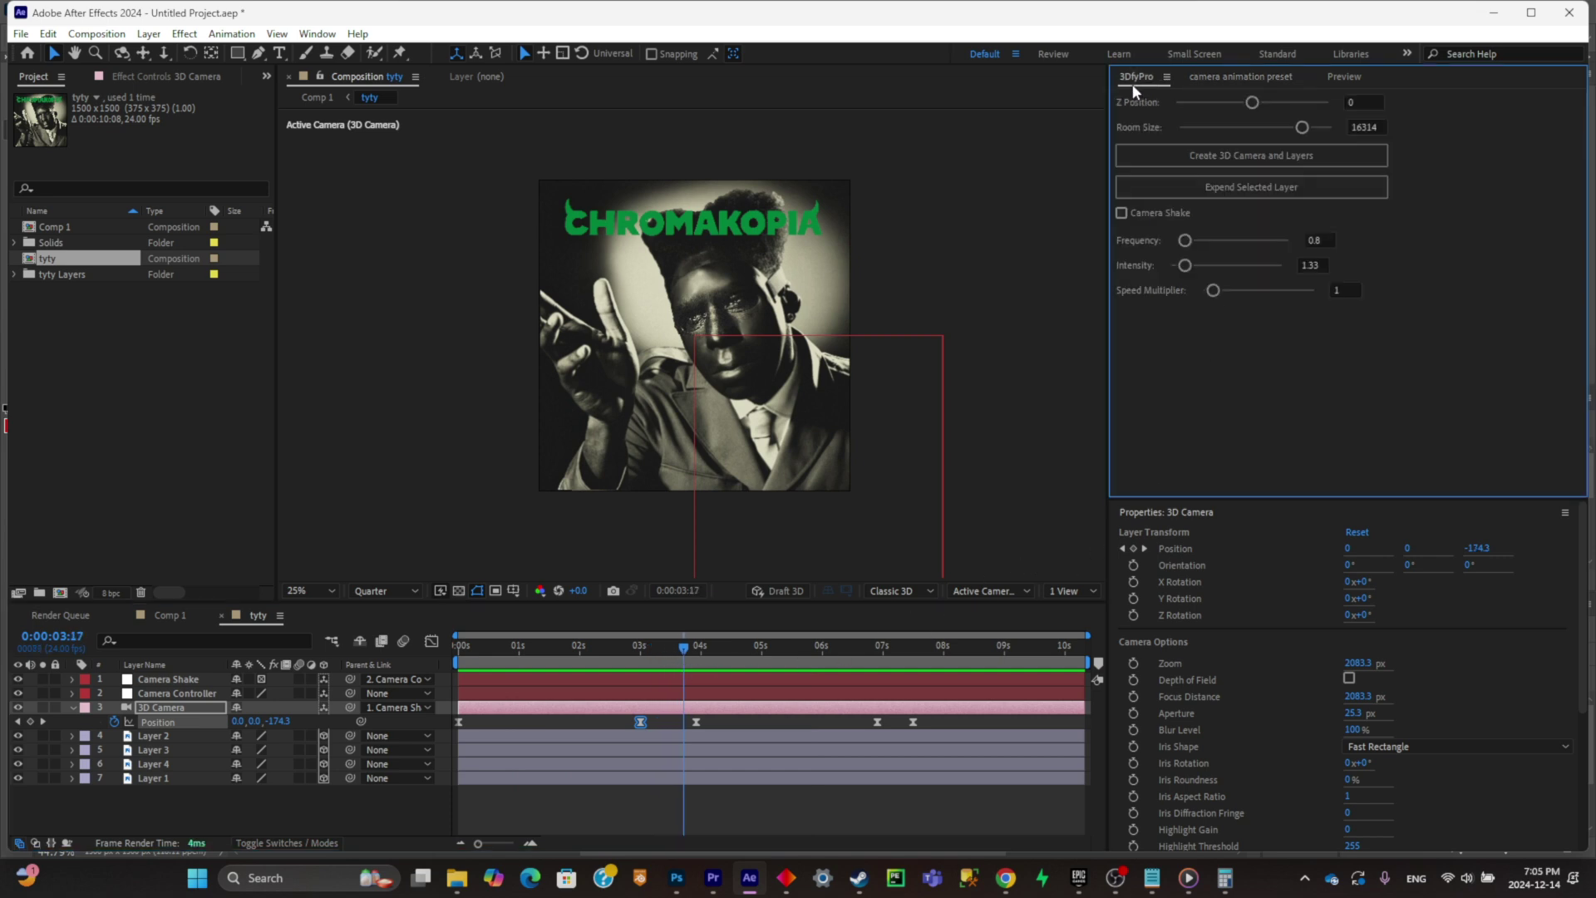
click(1122, 214)
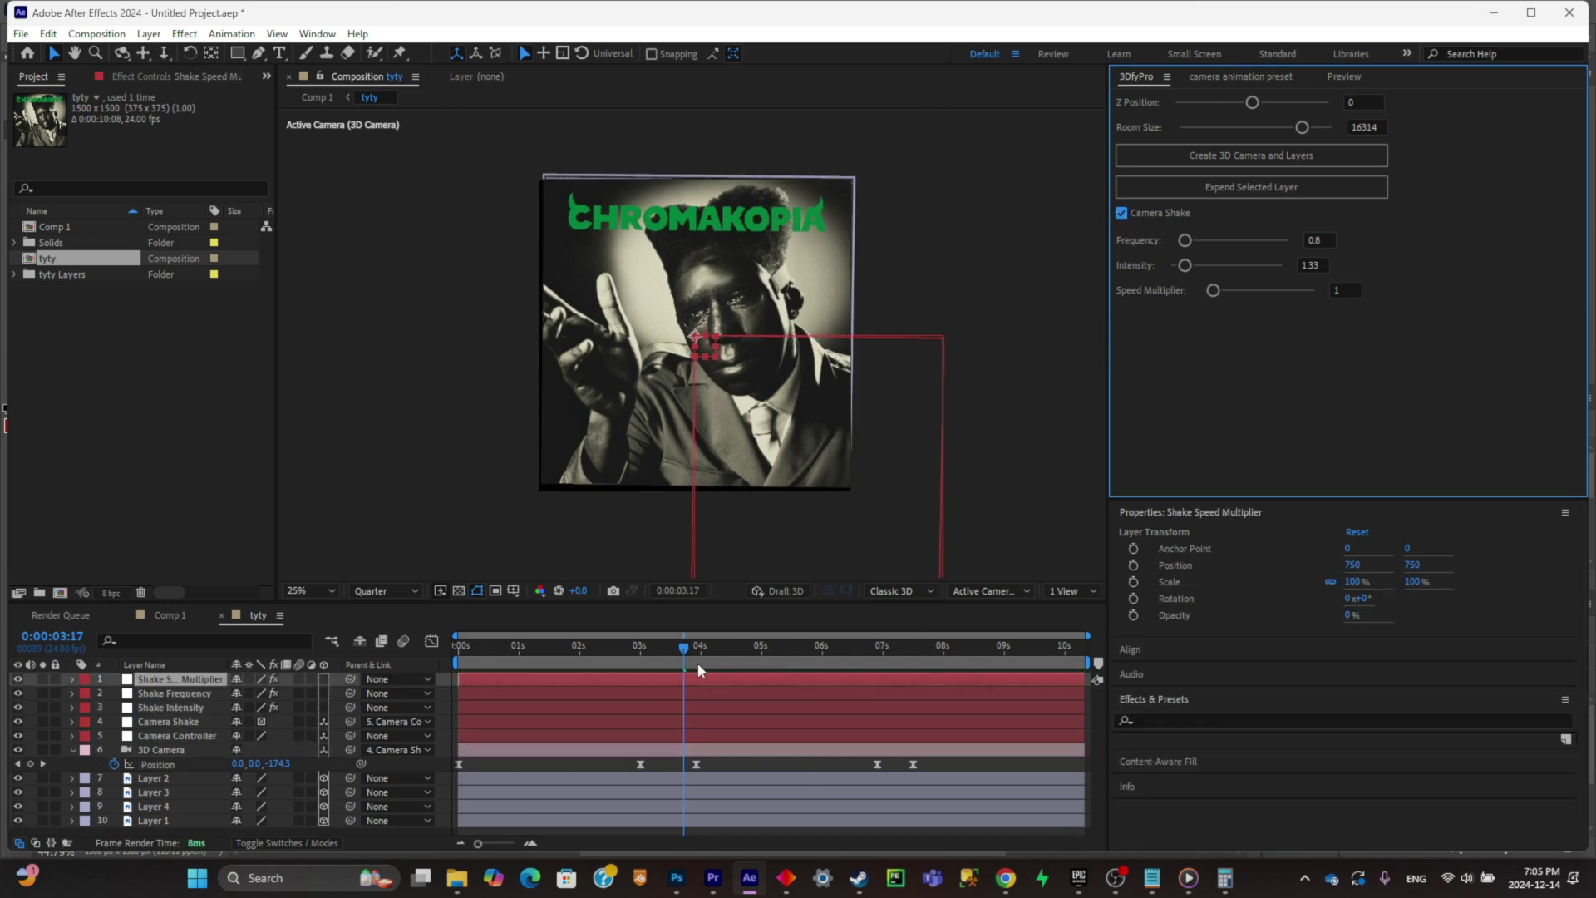
drag(665, 645, 442, 671)
key(space)
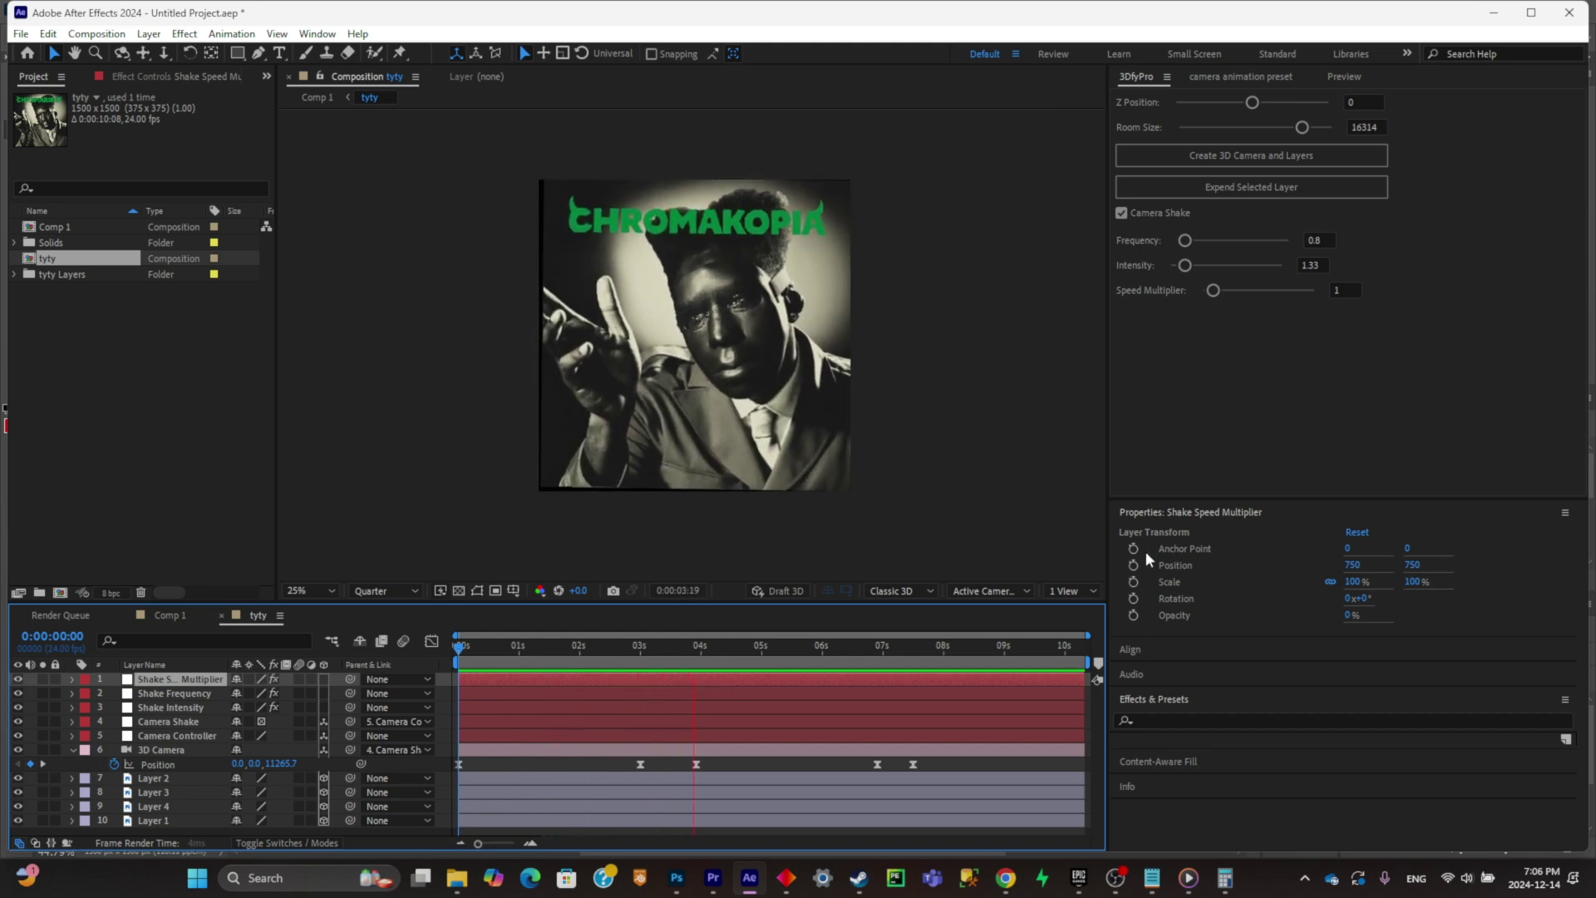
Step: Inspect the cover's edges at 0:00:04:15 and expand the background layer, Layer 1, to fill the black gaps
drag(788, 655, 738, 655)
scroll(620, 251, up, 2)
drag(621, 251, 703, 429)
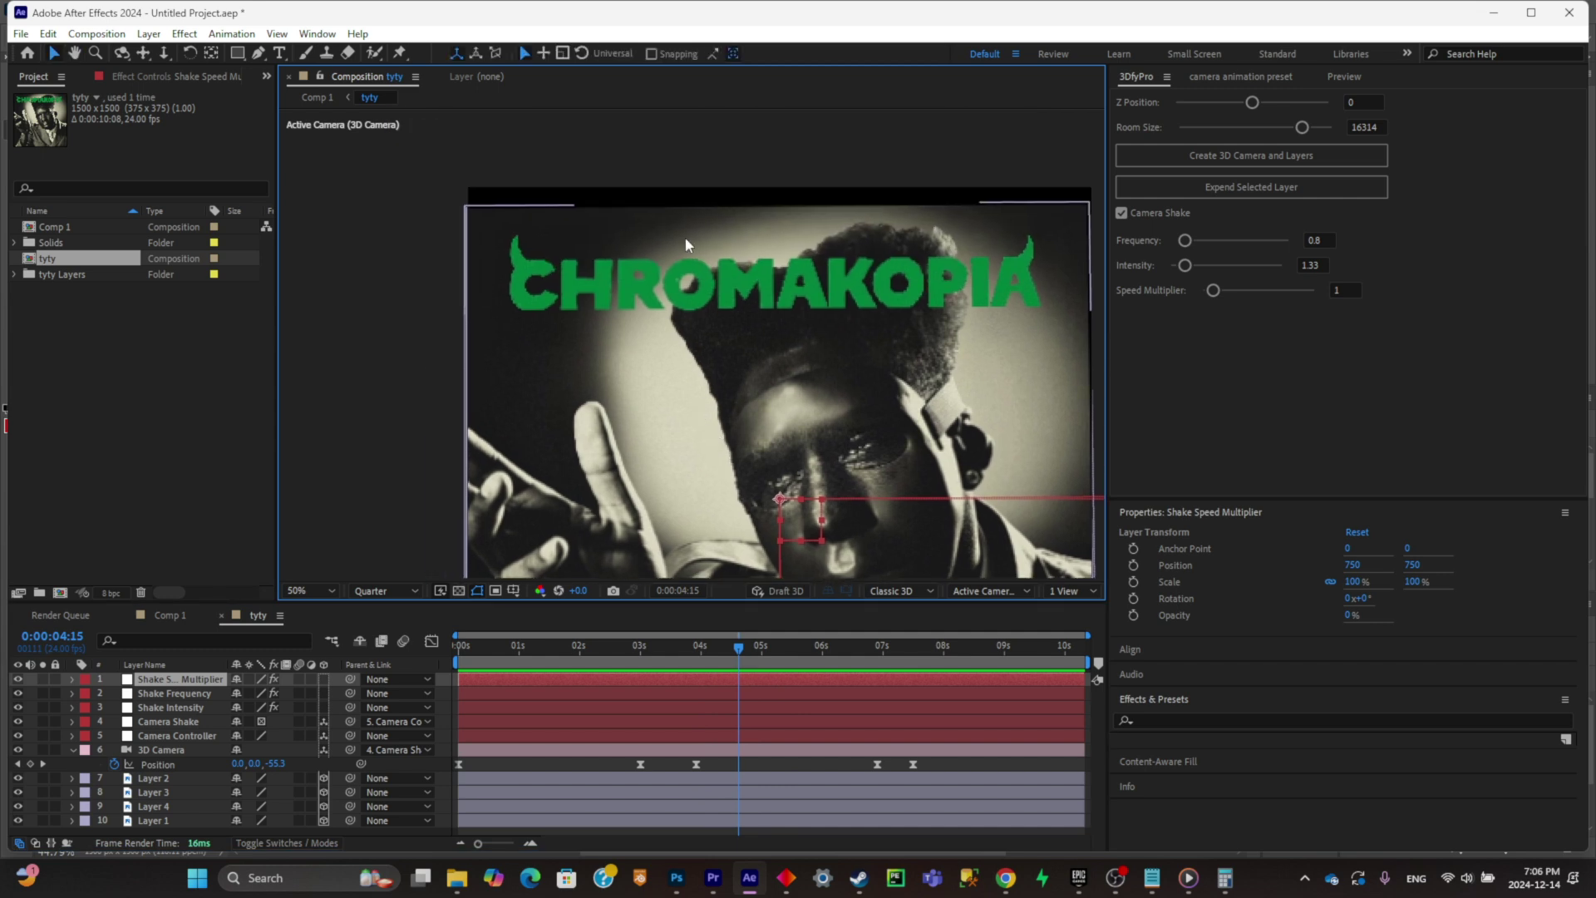
drag(685, 238, 700, 296)
scroll(700, 287, up, 1)
scroll(701, 277, down, 1)
scroll(686, 309, down, 2)
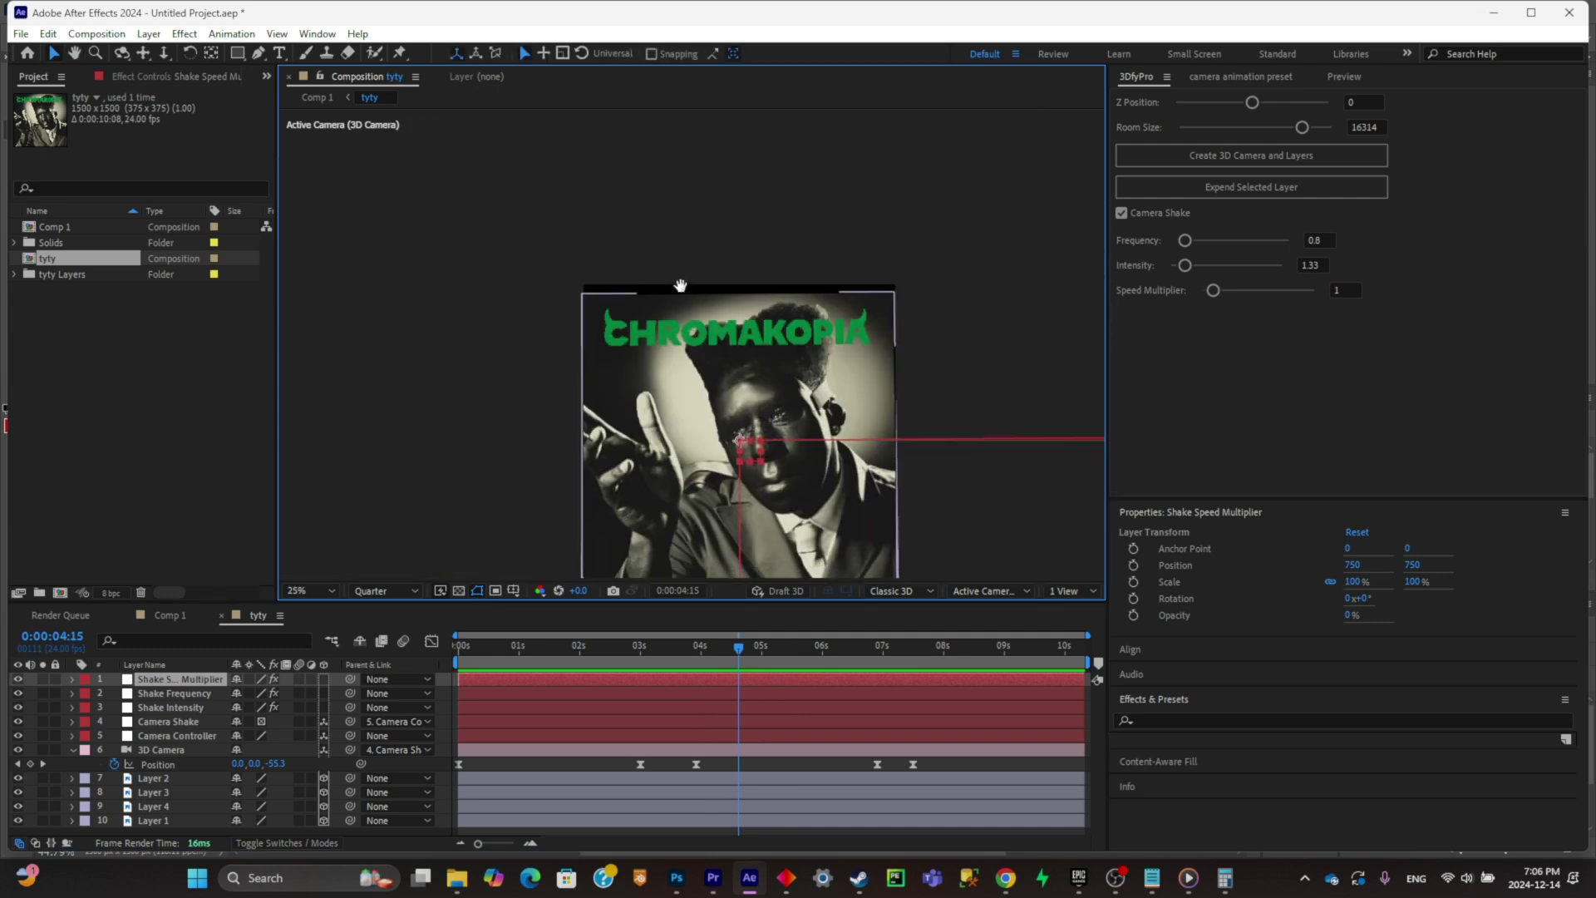
scroll(728, 379, up, 2)
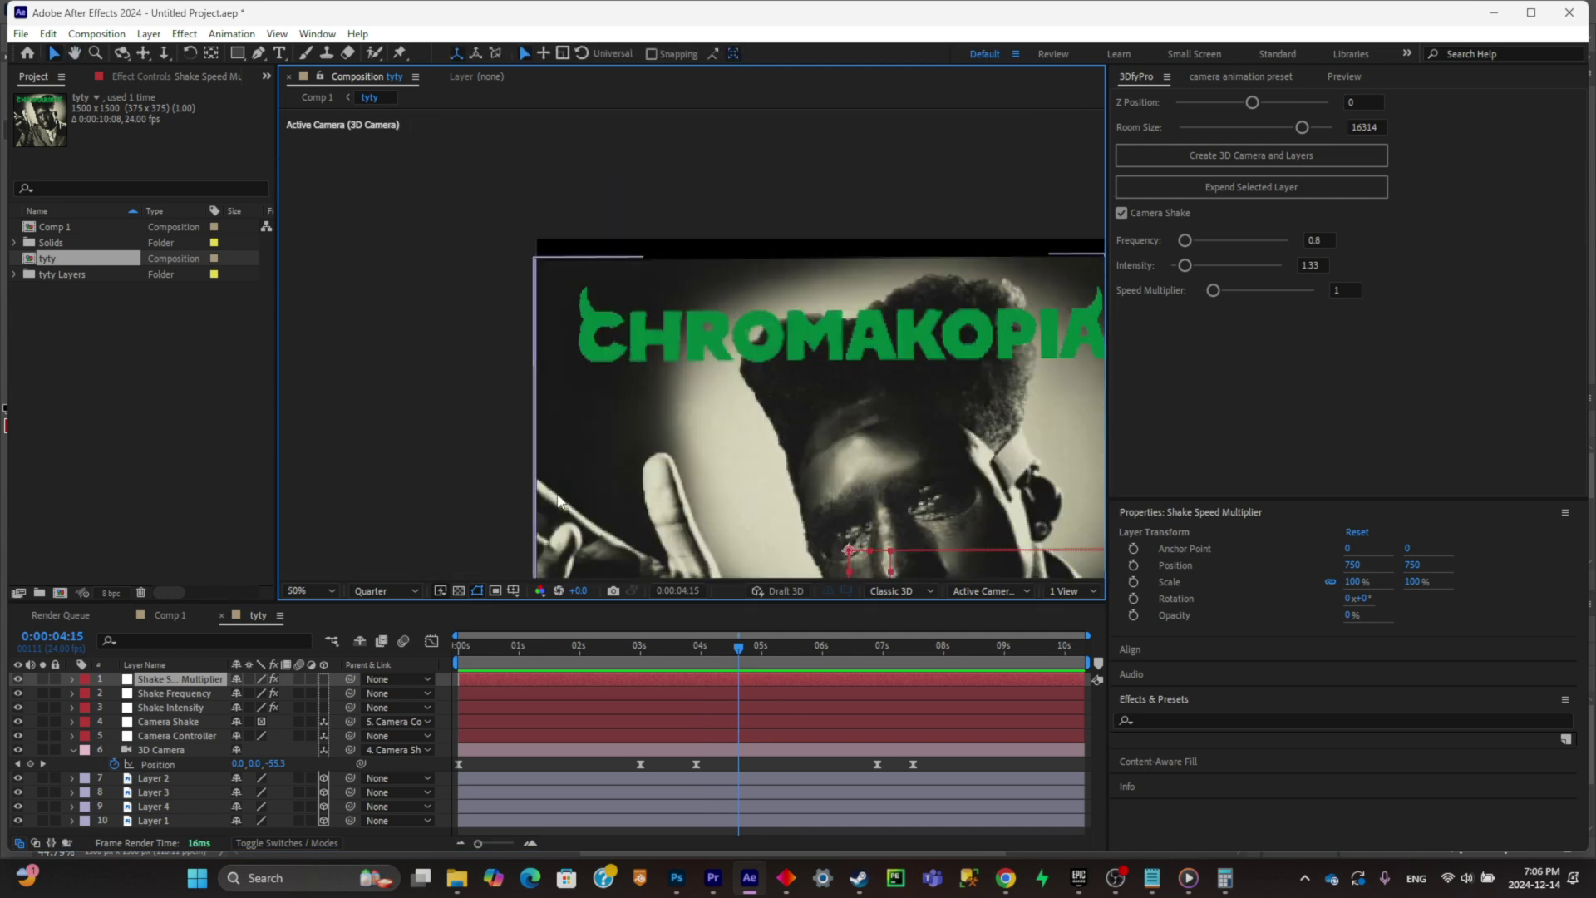
click(181, 820)
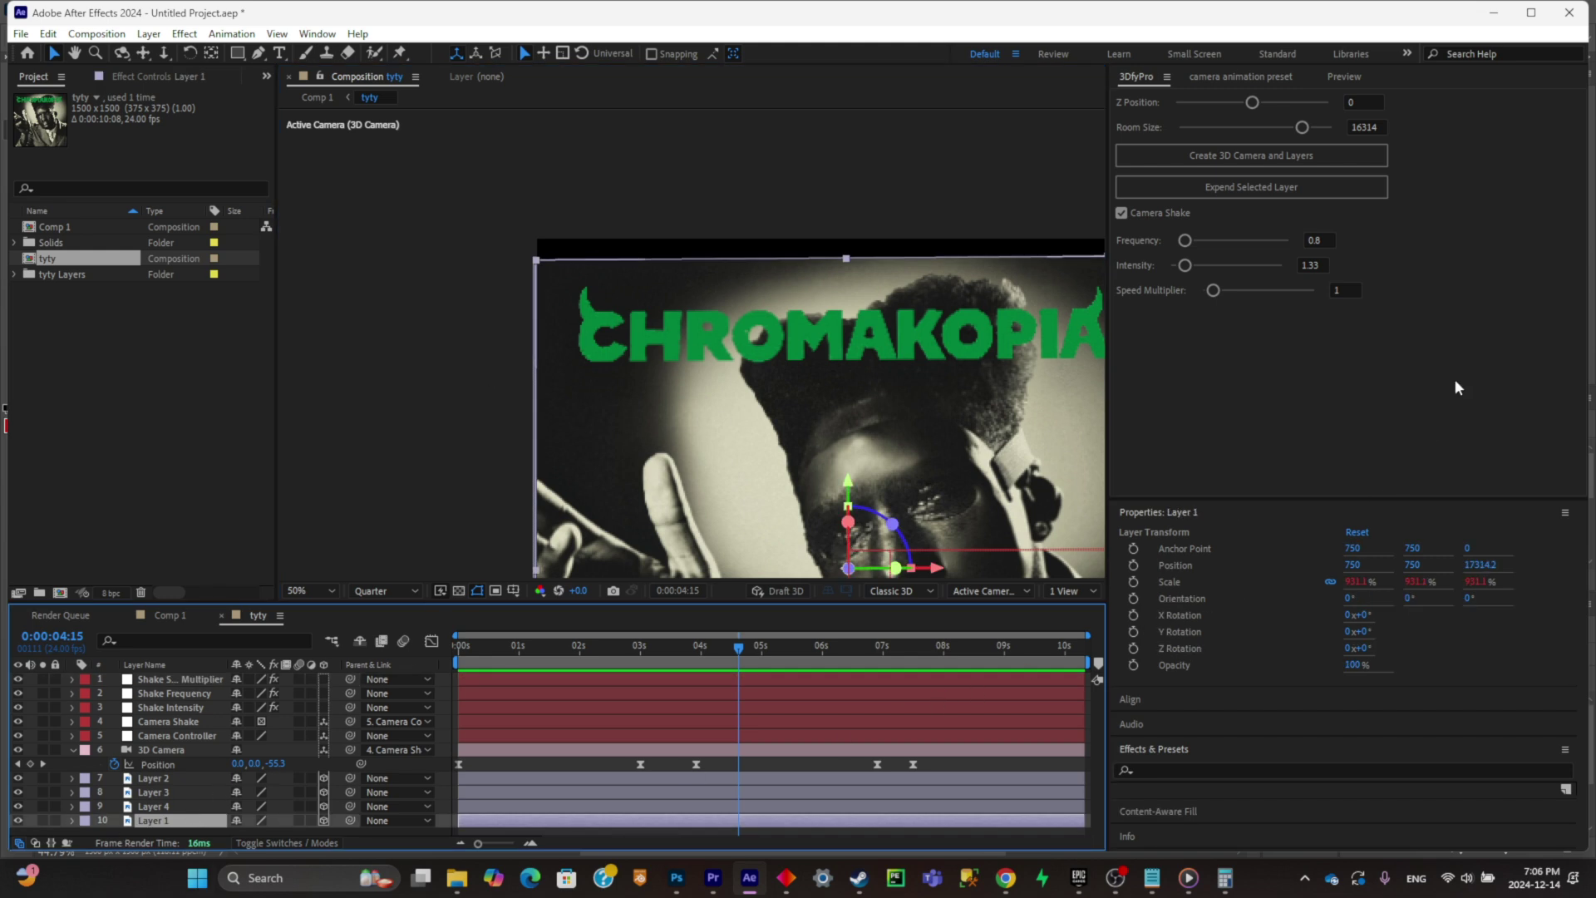
click(1348, 191)
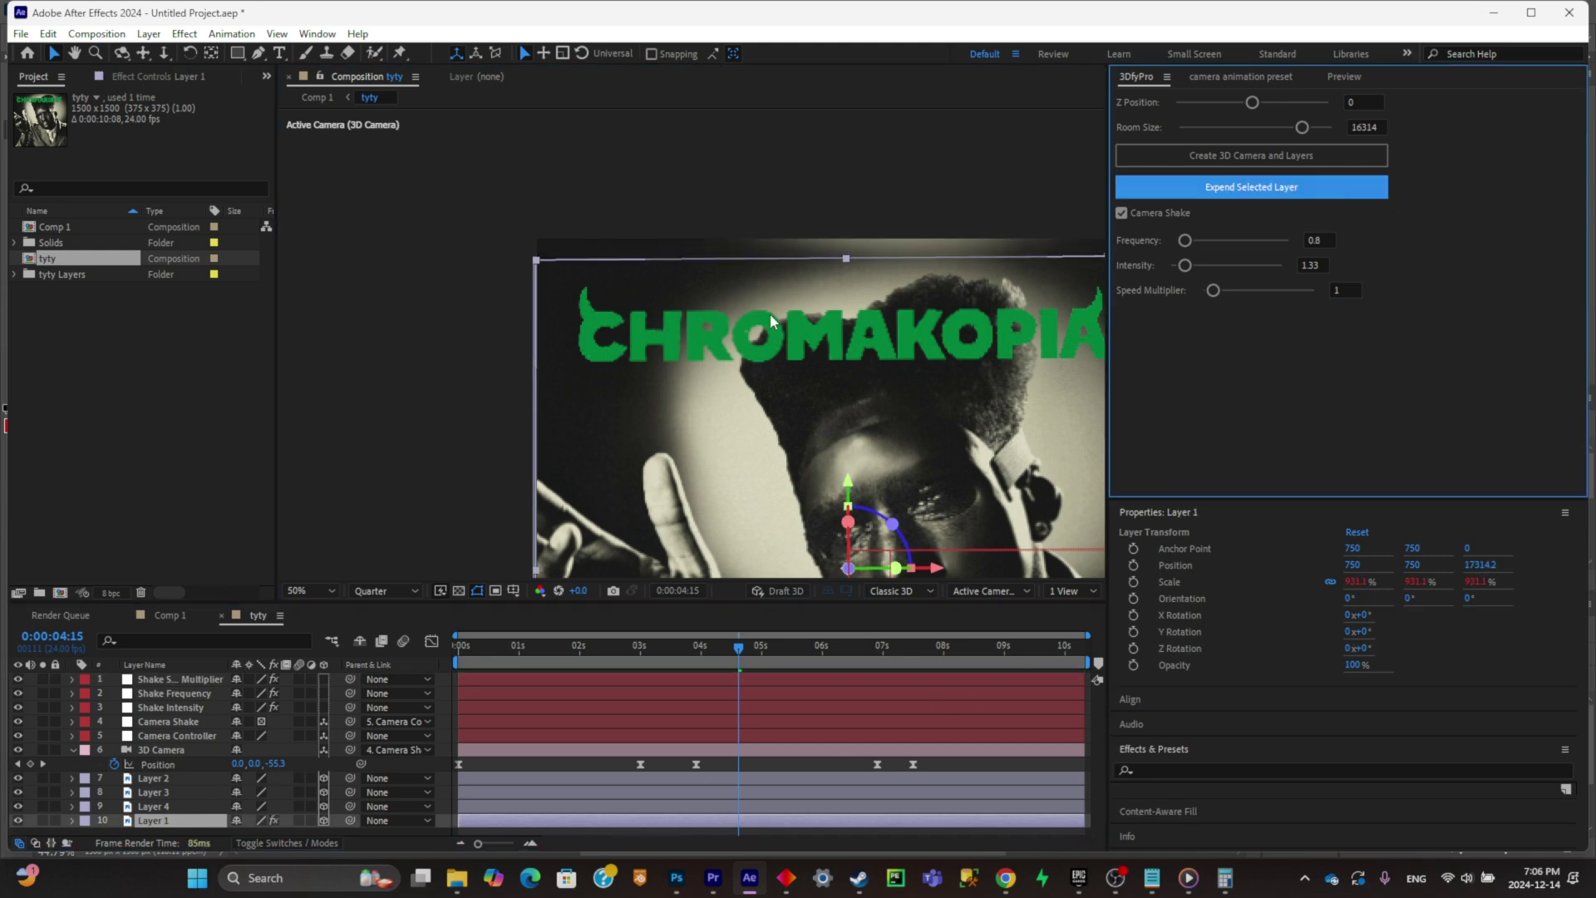
Step: Check the expanded background edges up close and review the shaking camera animation along the timeline
drag(689, 300, 671, 275)
scroll(670, 276, up, 3)
drag(556, 346, 734, 421)
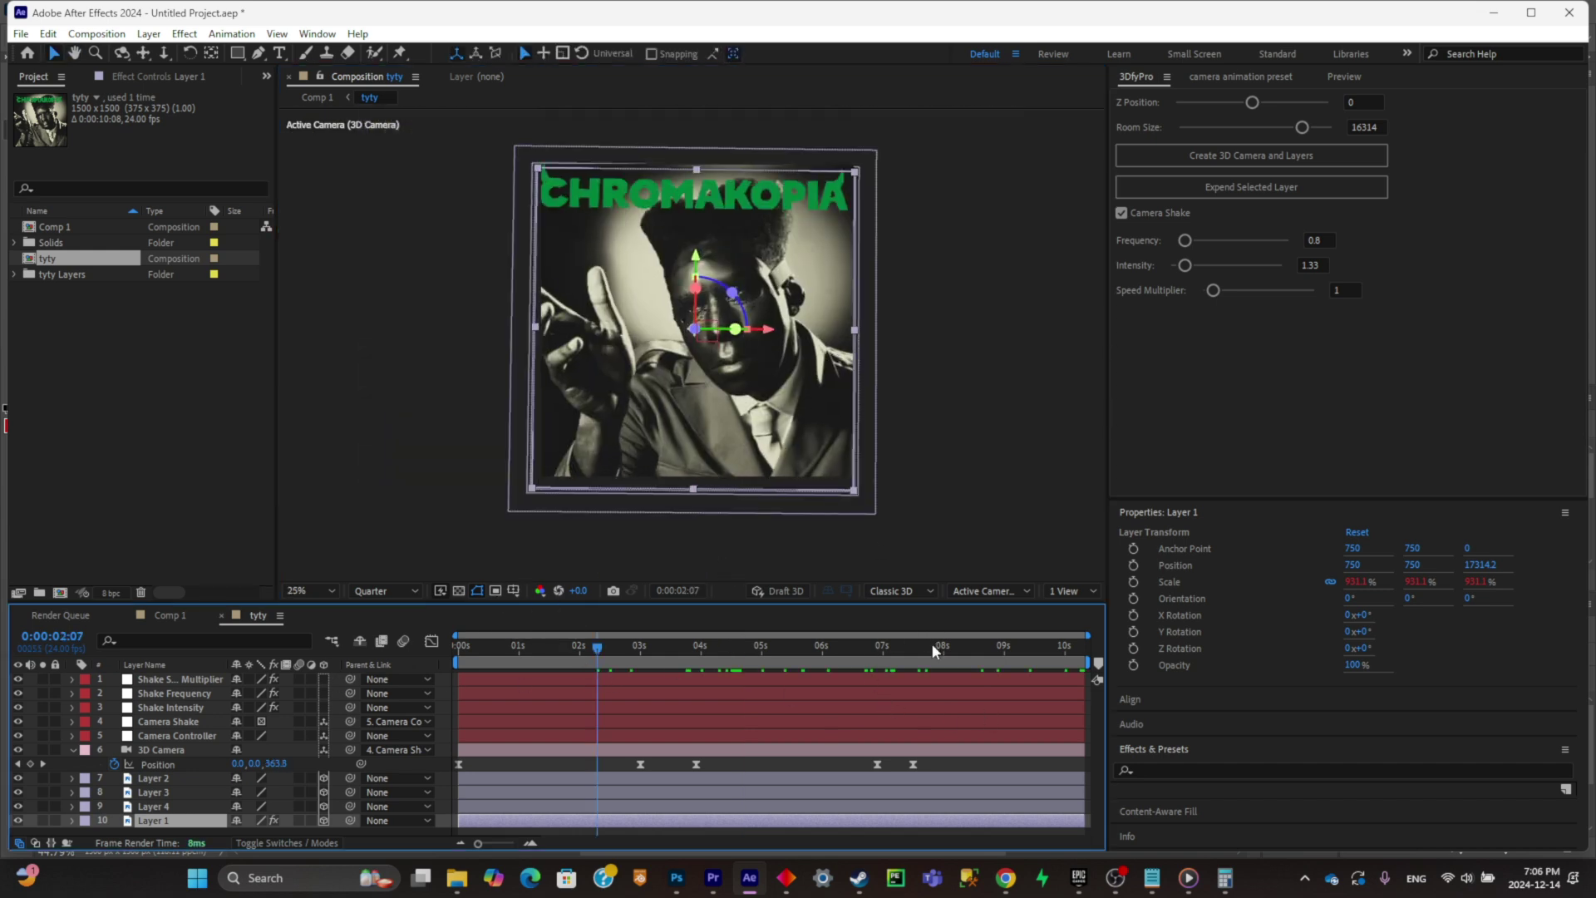
drag(934, 650, 695, 683)
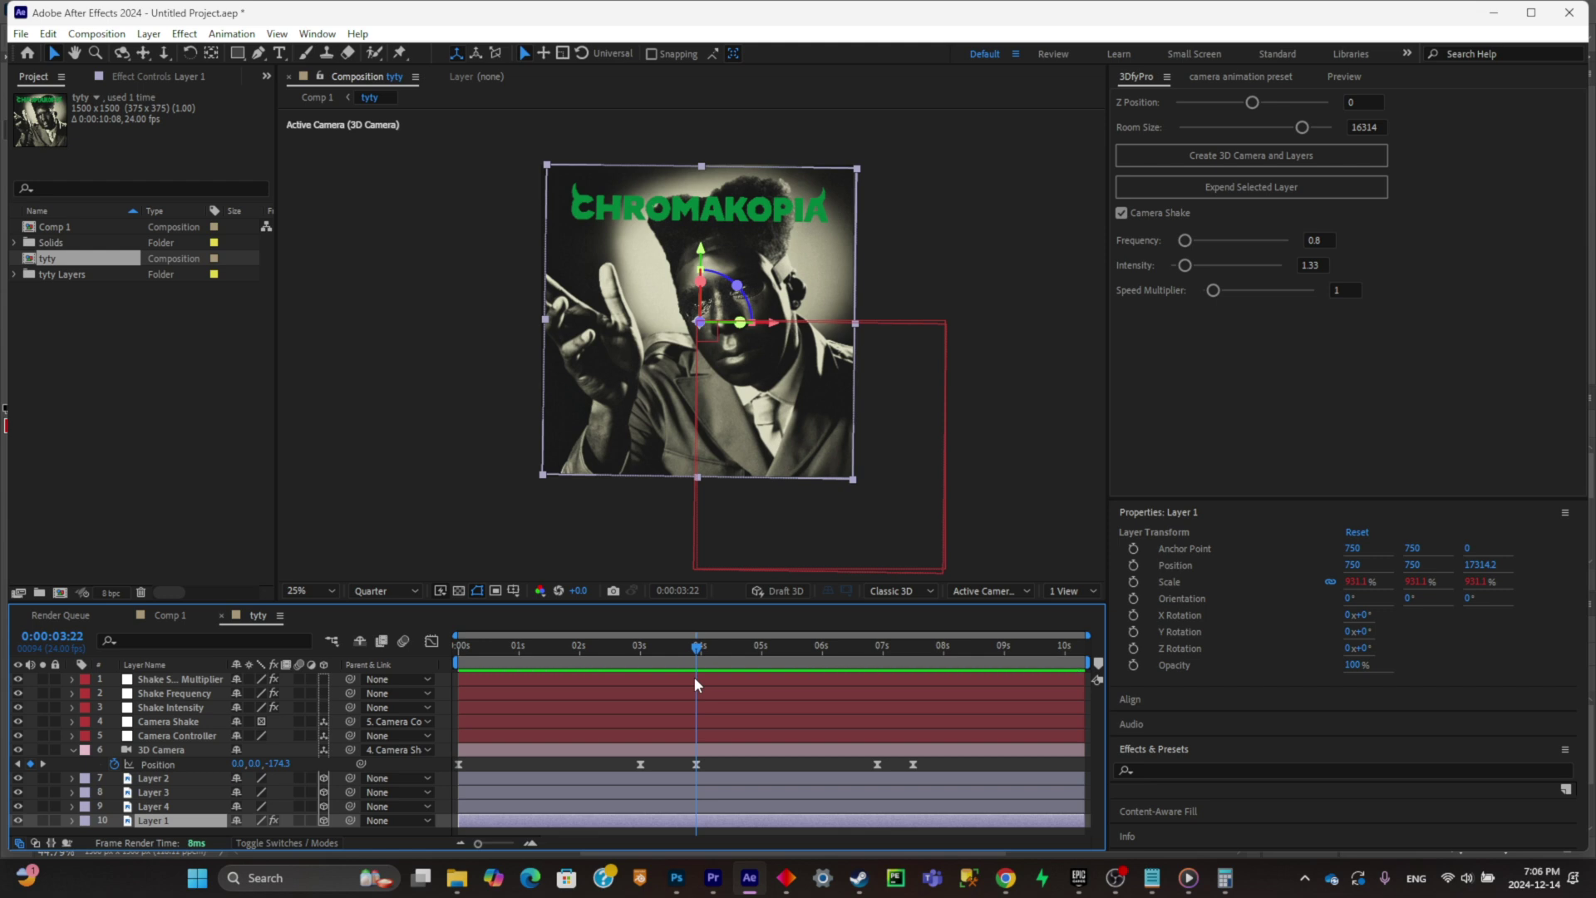
Step: Save the project as videotyl.aep in the Downloads folder
key(a)
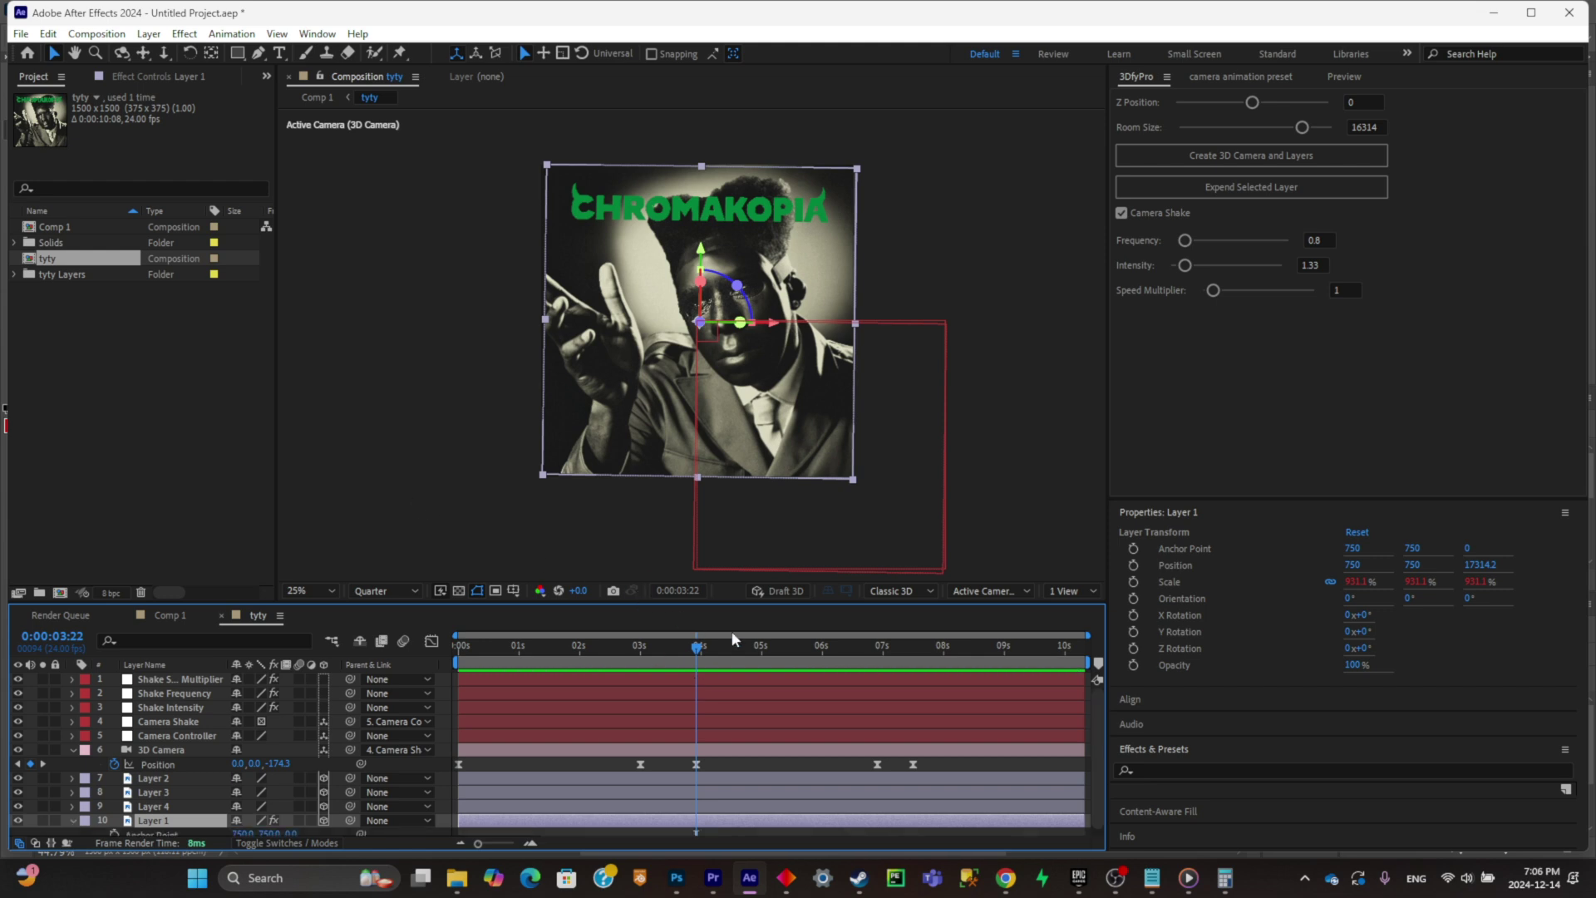
key(ctrl+s)
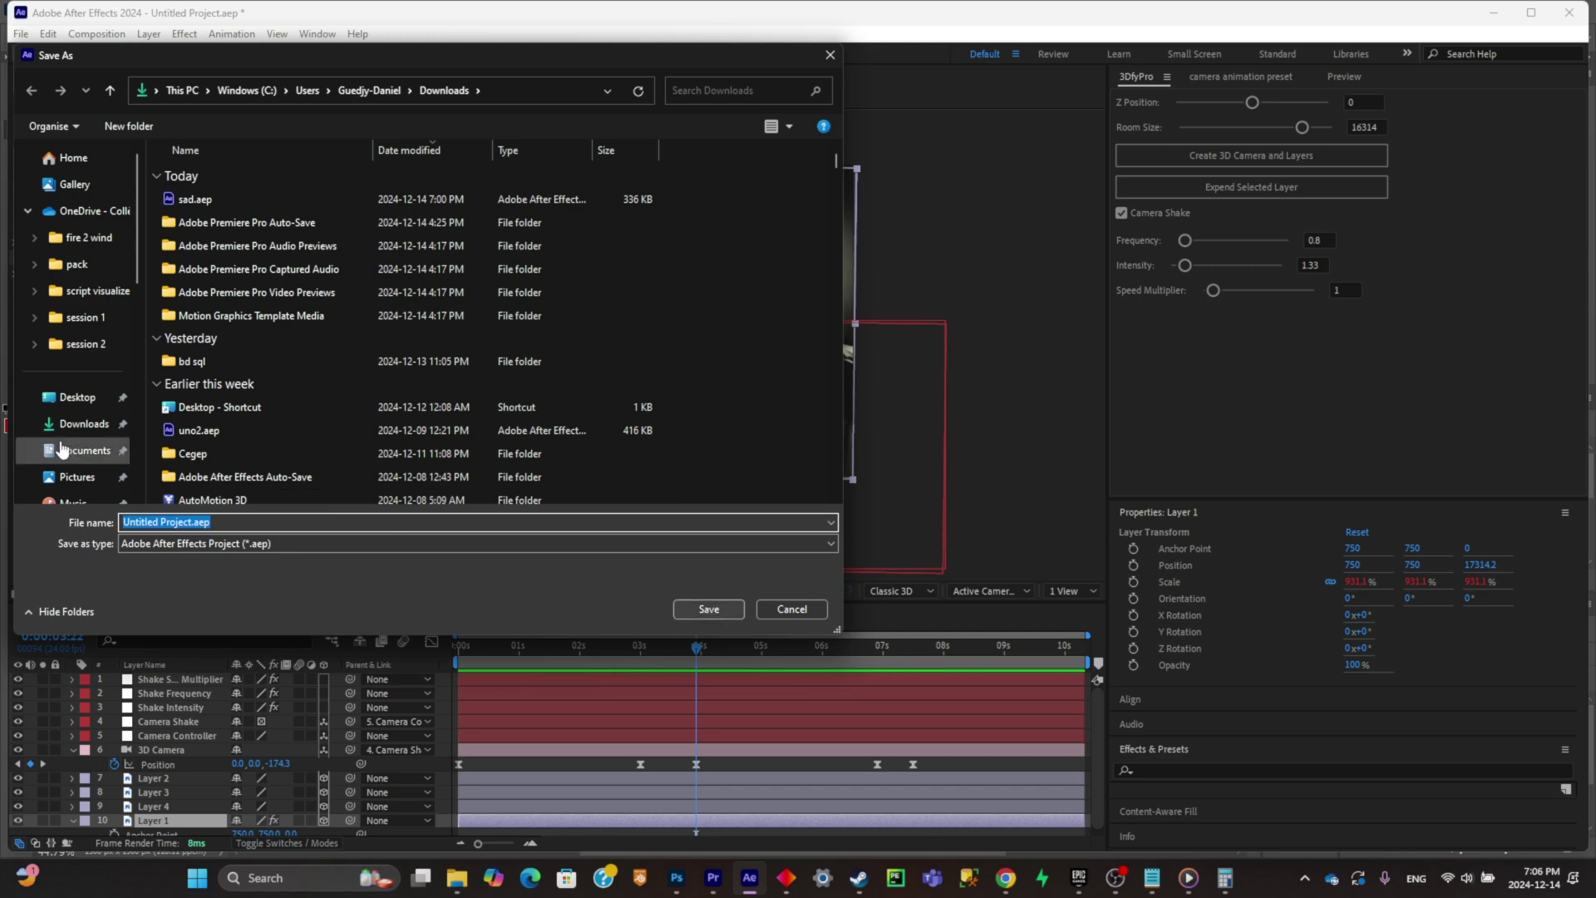
click(120, 430)
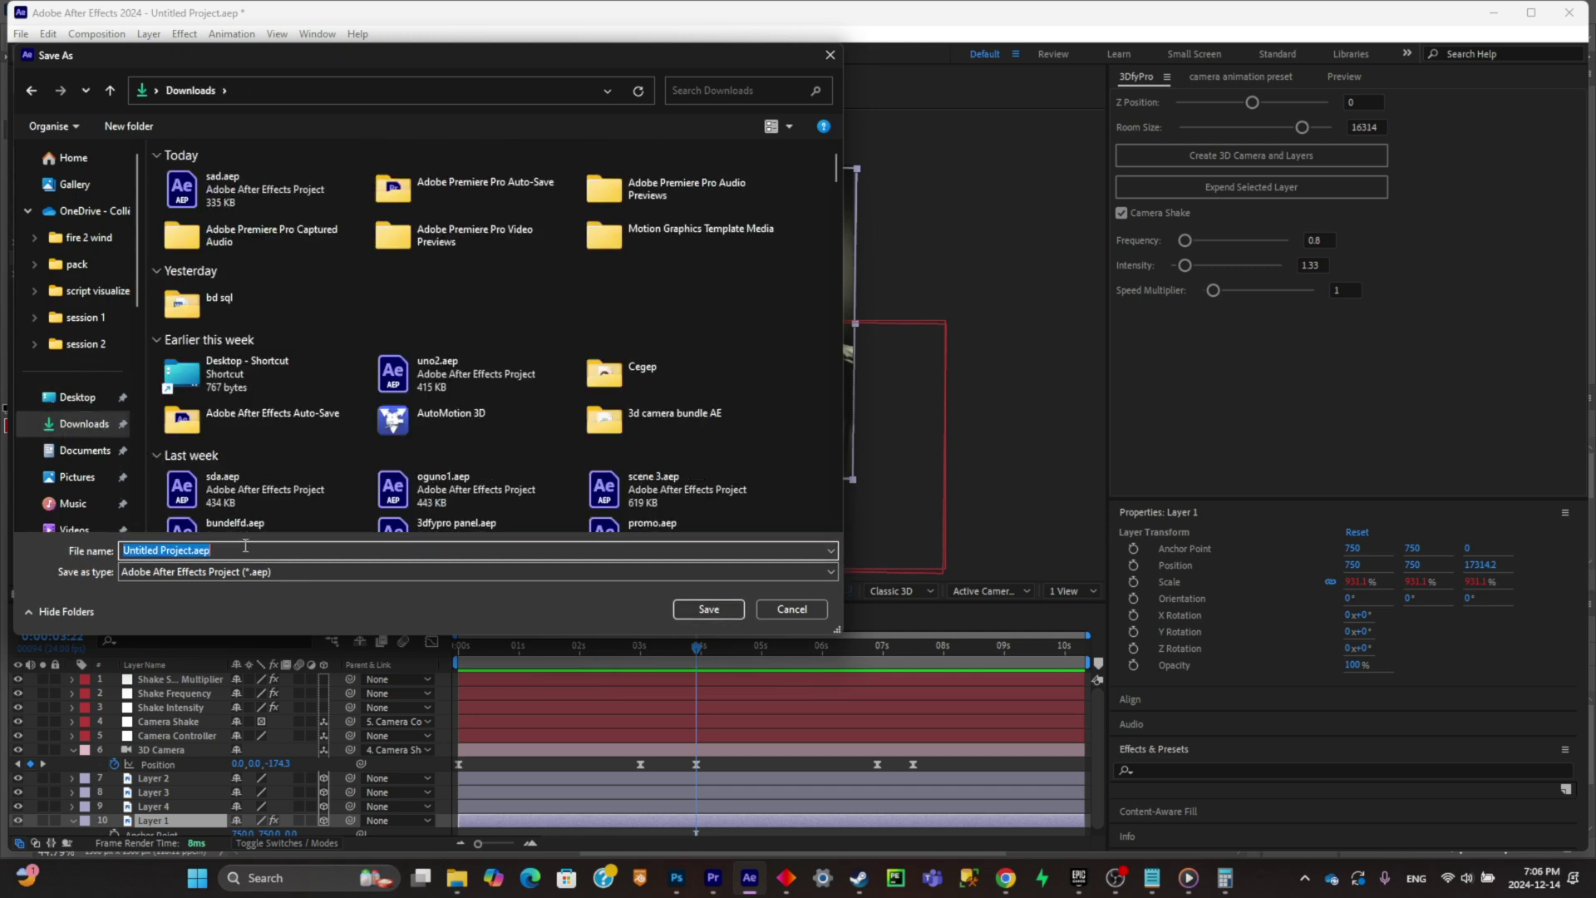
text(videotyl)
key(Return)
click(1117, 876)
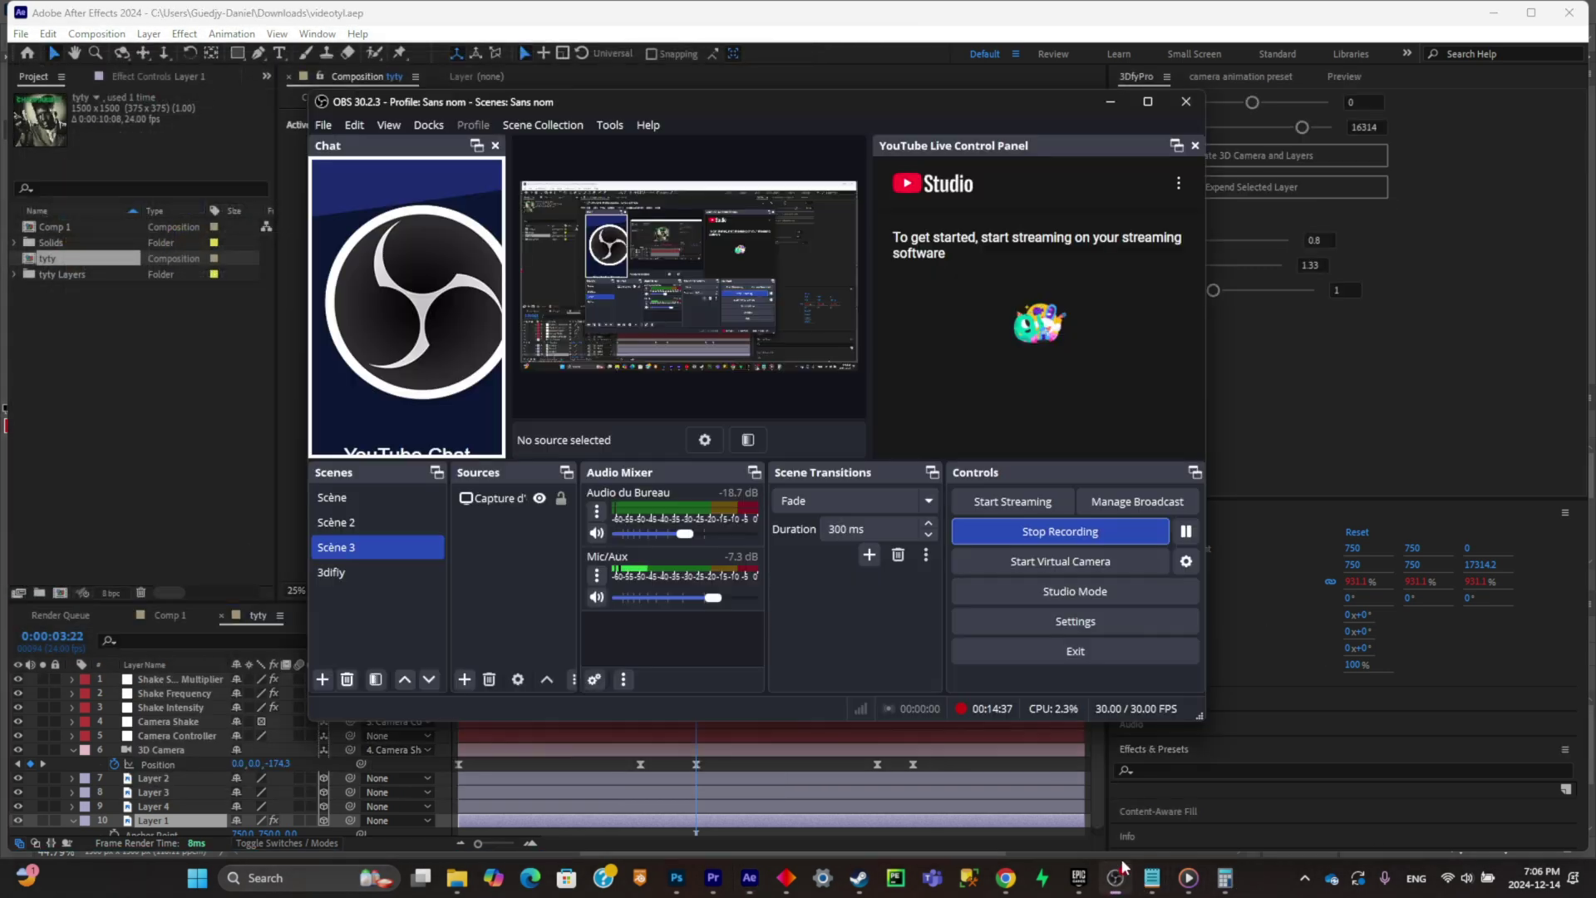